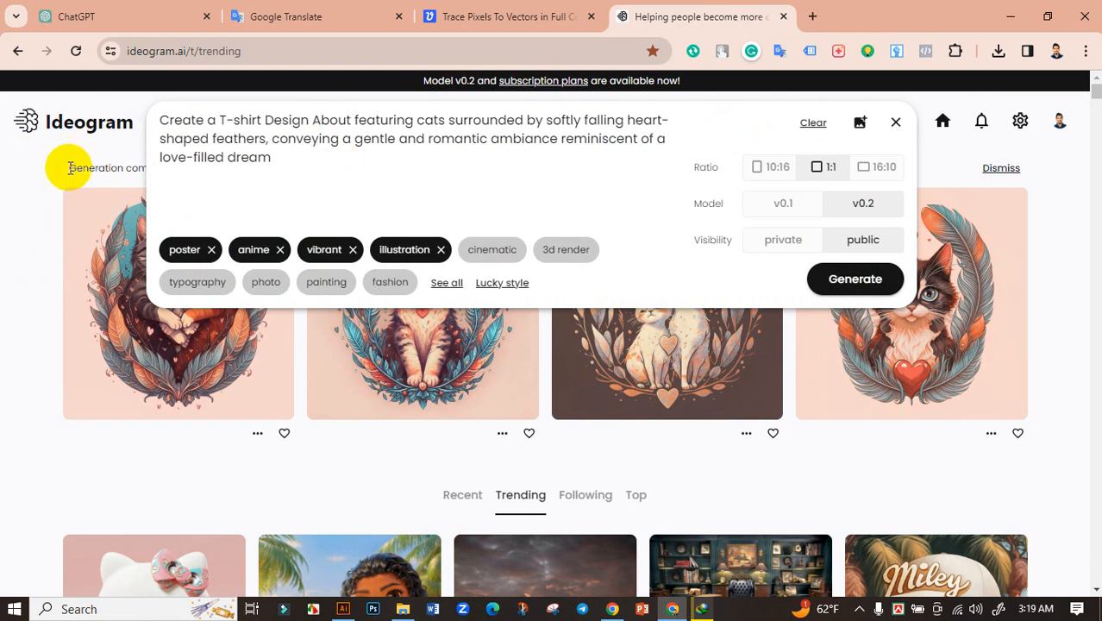
Step: Open the generated image of the single kitten framed by feathers and save it as a JPG in the Downloads folder
click(25, 199)
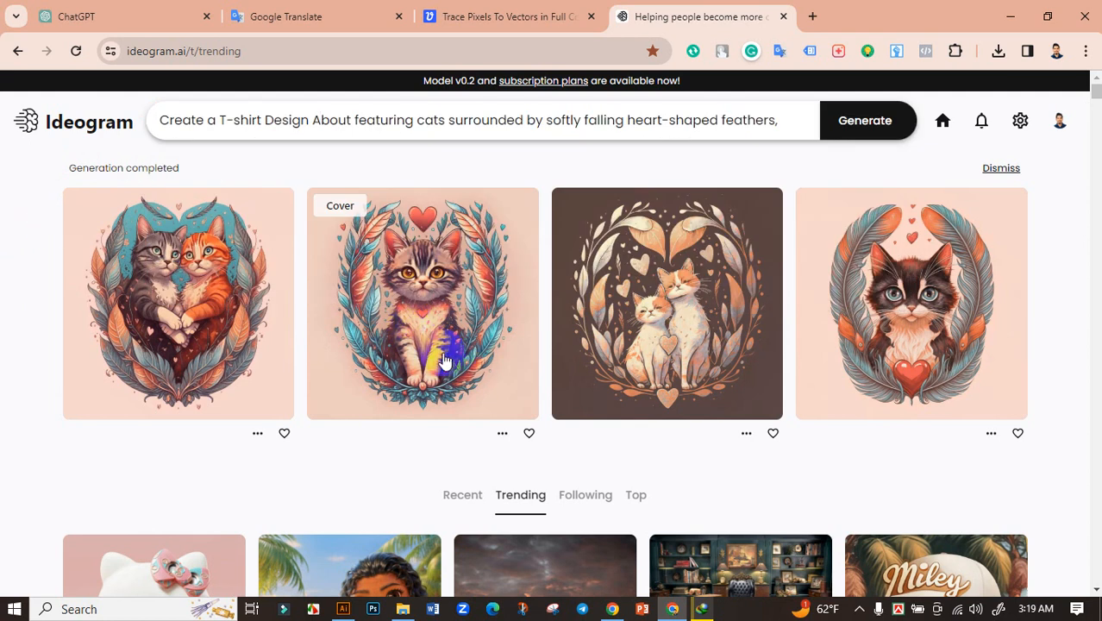
click(435, 320)
scroll(422, 314, down, 2)
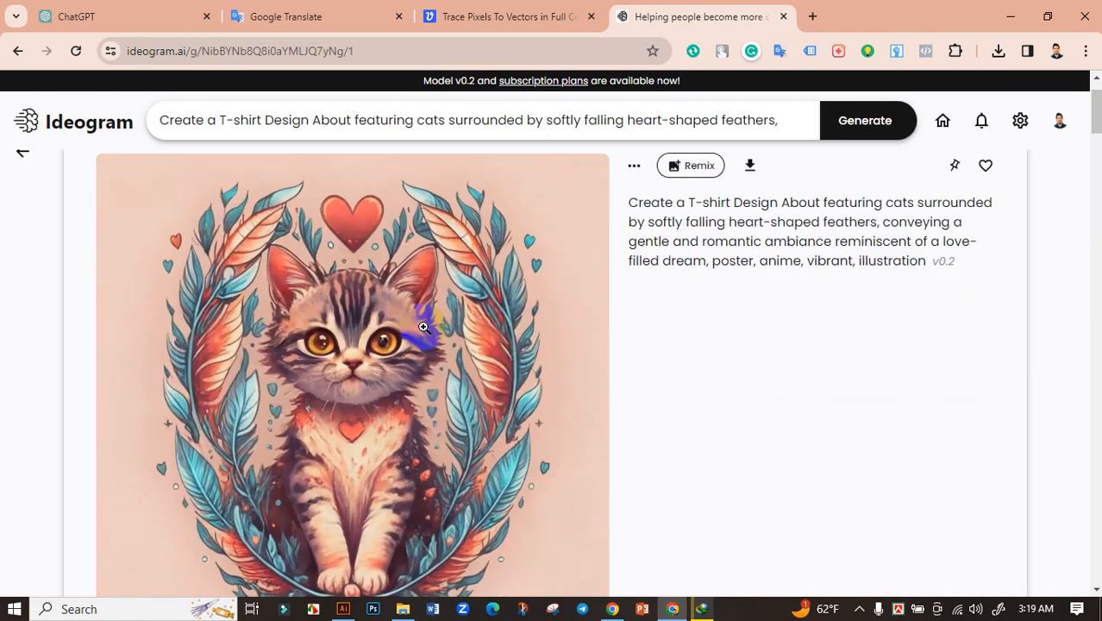
right_click(323, 322)
click(374, 357)
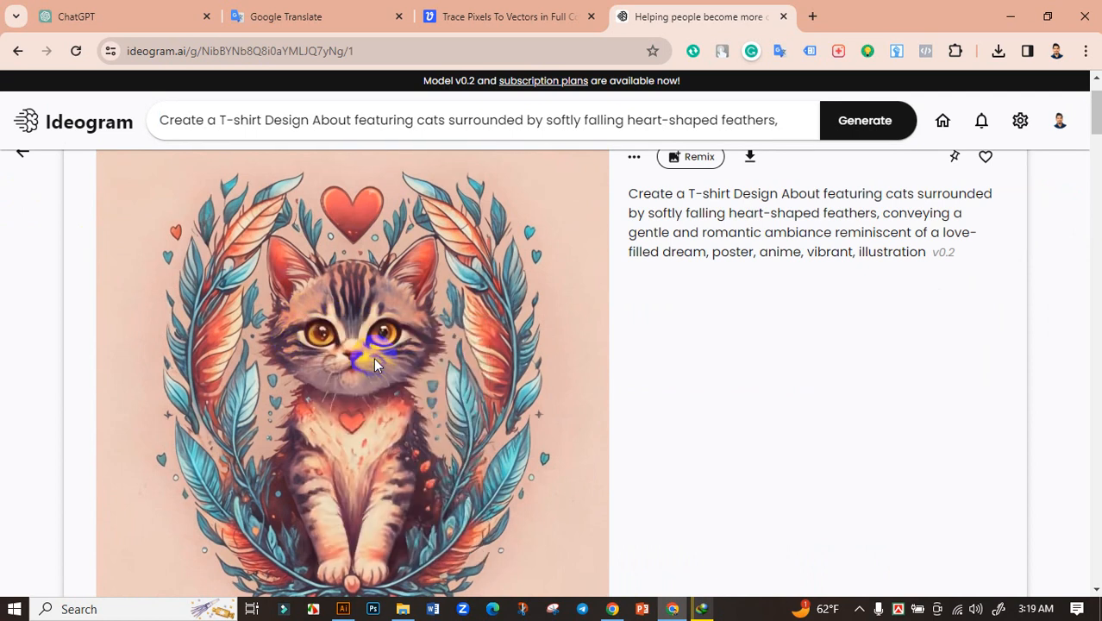
click(975, 571)
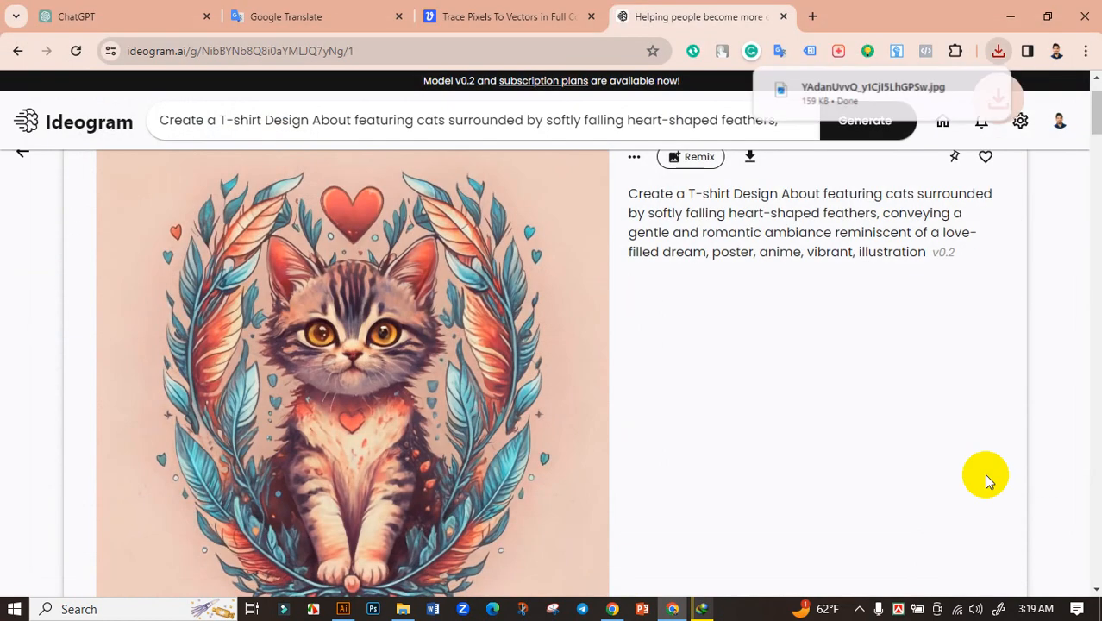
Step: Switch to Vectorizer.AI and upload YAdanUvvQ_y1CjI5LhGPSw.jpg from Downloads for vectorizing
click(500, 15)
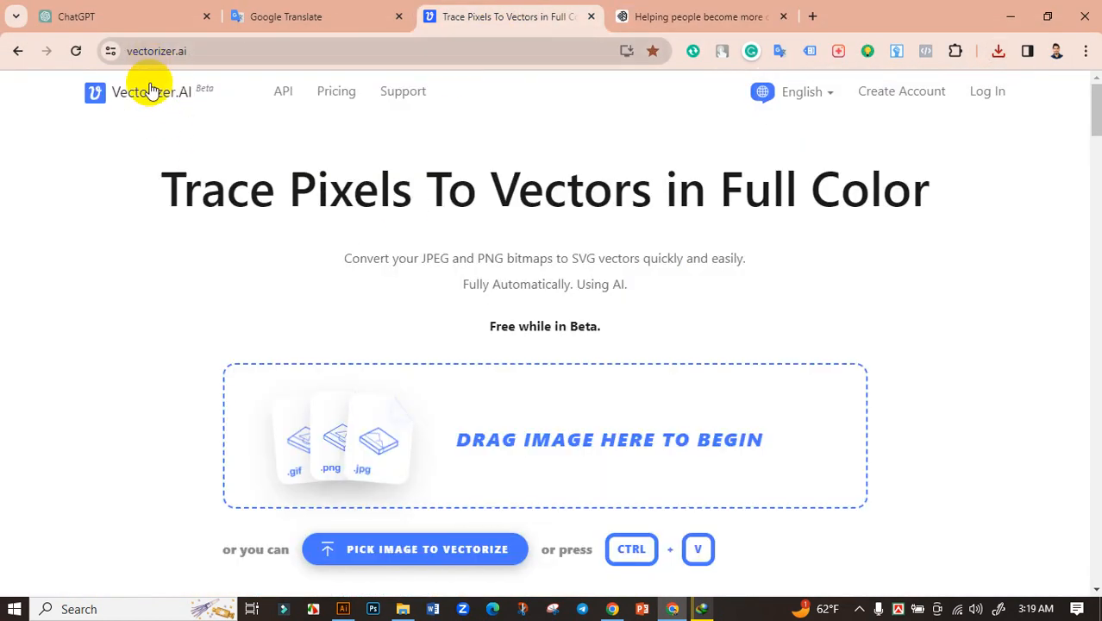
click(312, 414)
click(188, 147)
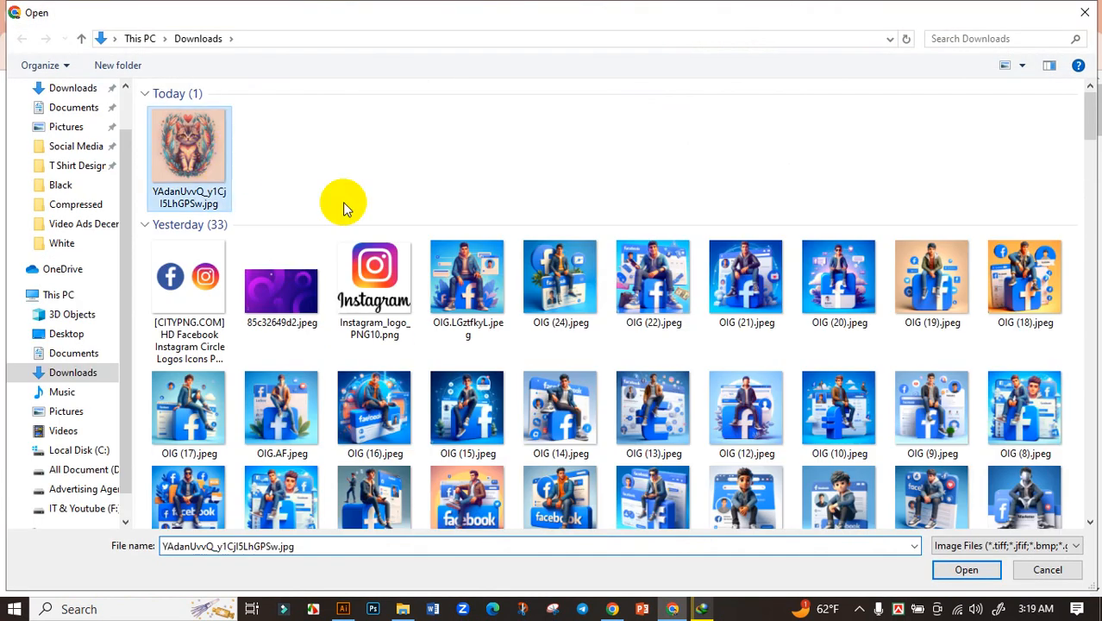
click(967, 570)
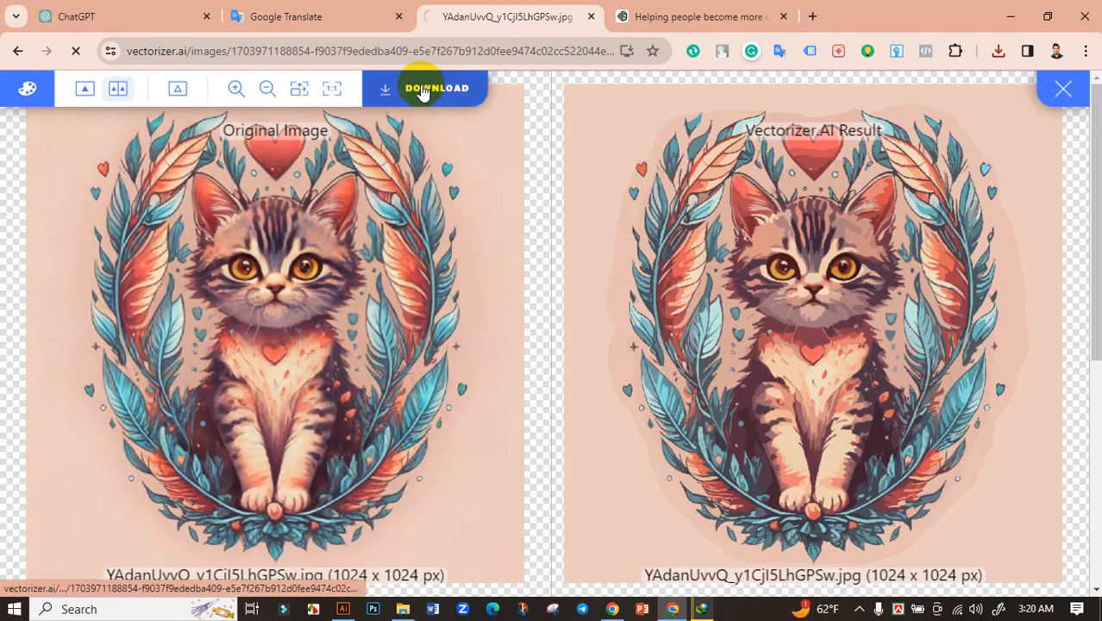
Step: Download the vectorized kitten as an EPS file and show it in its folder
click(422, 89)
scroll(552, 285, down, 5)
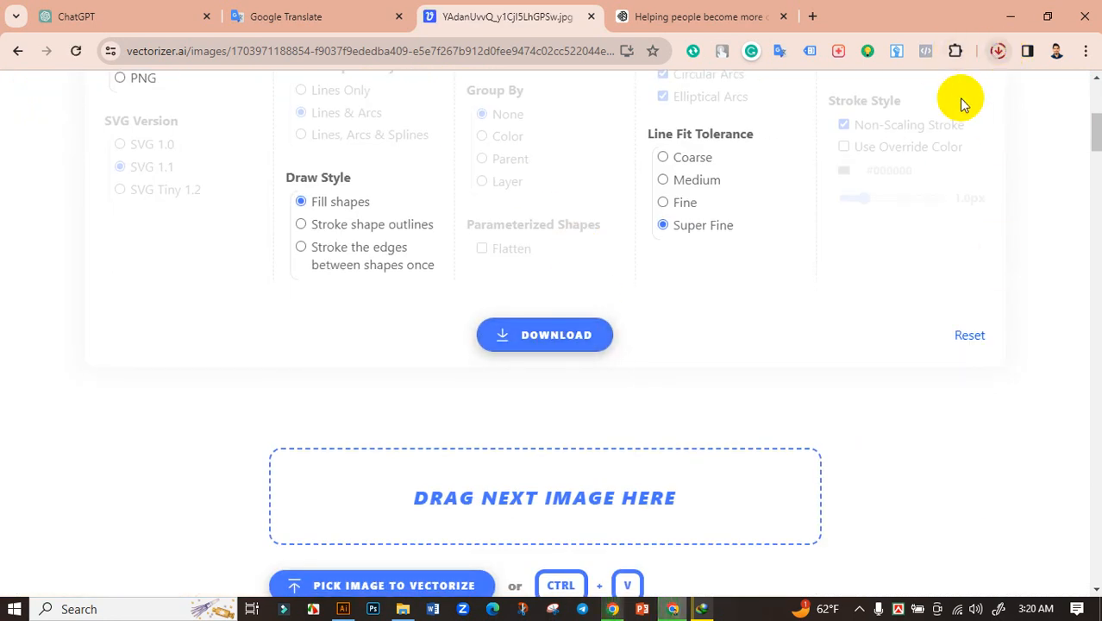
click(998, 54)
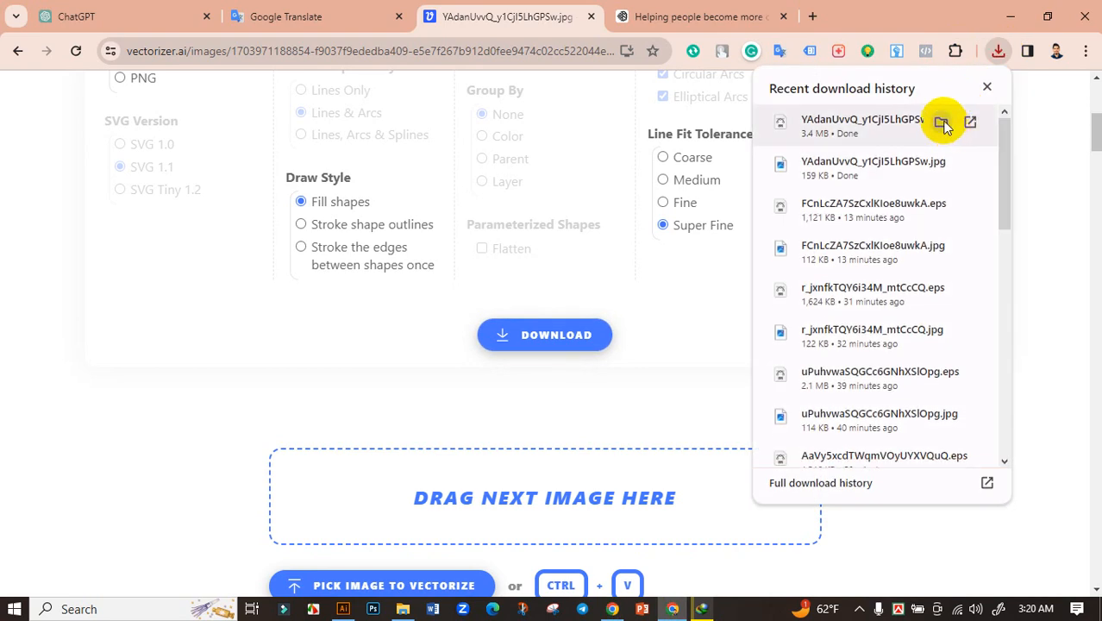
click(921, 124)
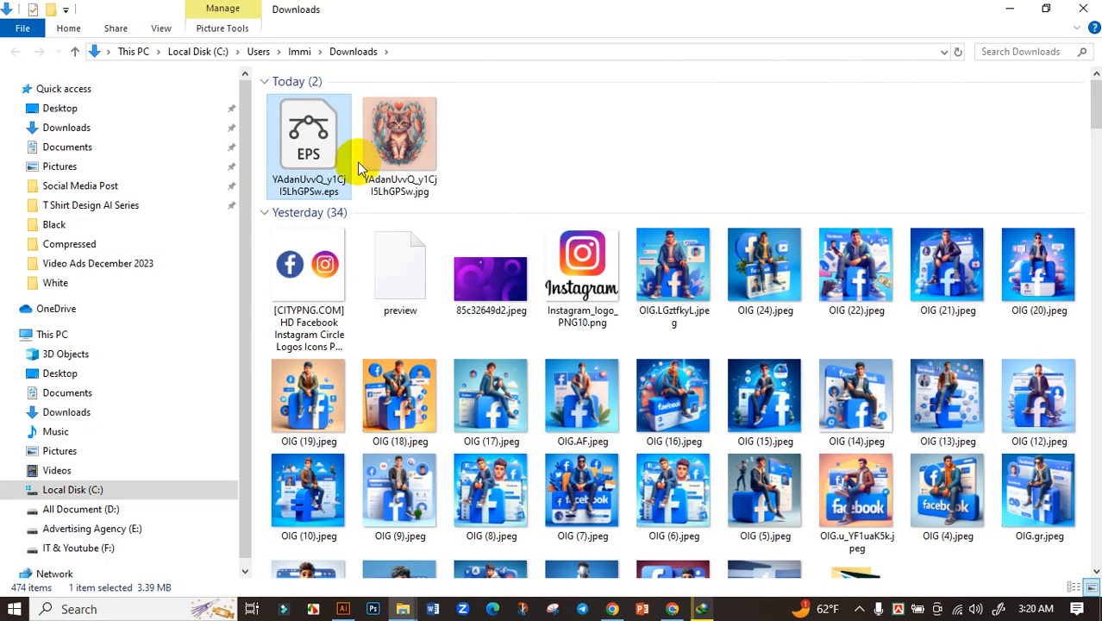
click(574, 132)
Step: Switch to Illustrator and create a new portrait document of 11.9 x 17.9 in, RGB, 300 ppi
click(342, 609)
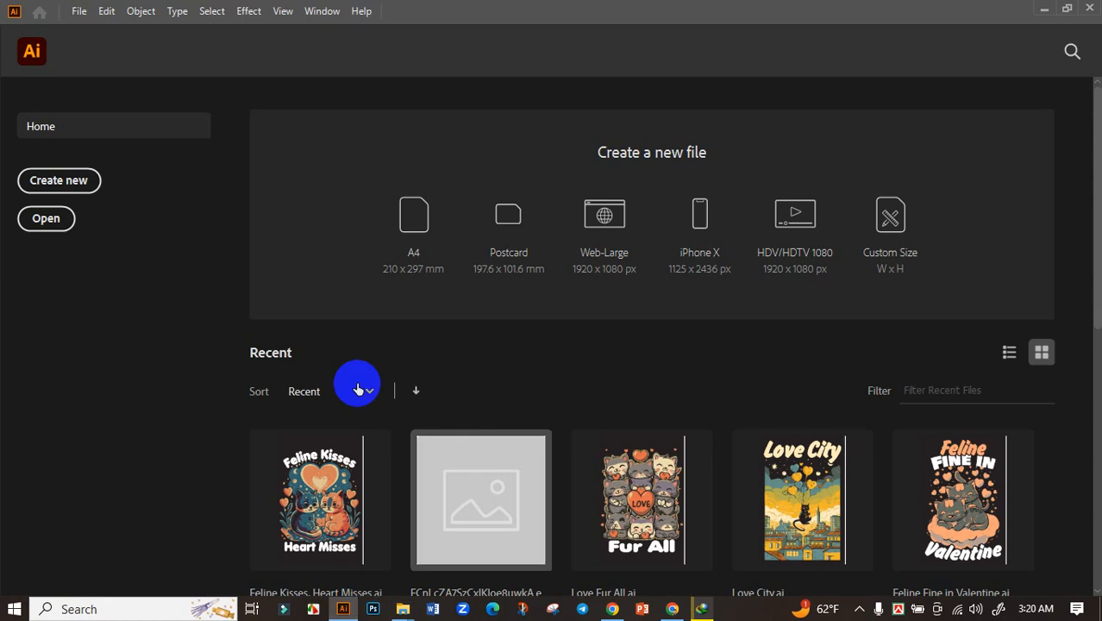
click(86, 197)
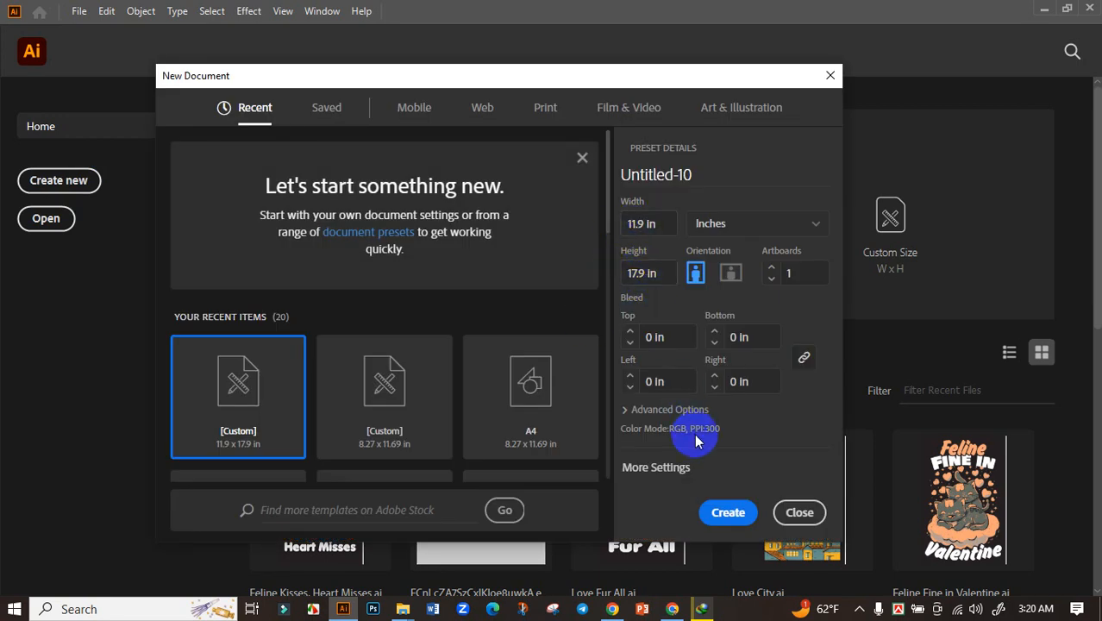
click(728, 512)
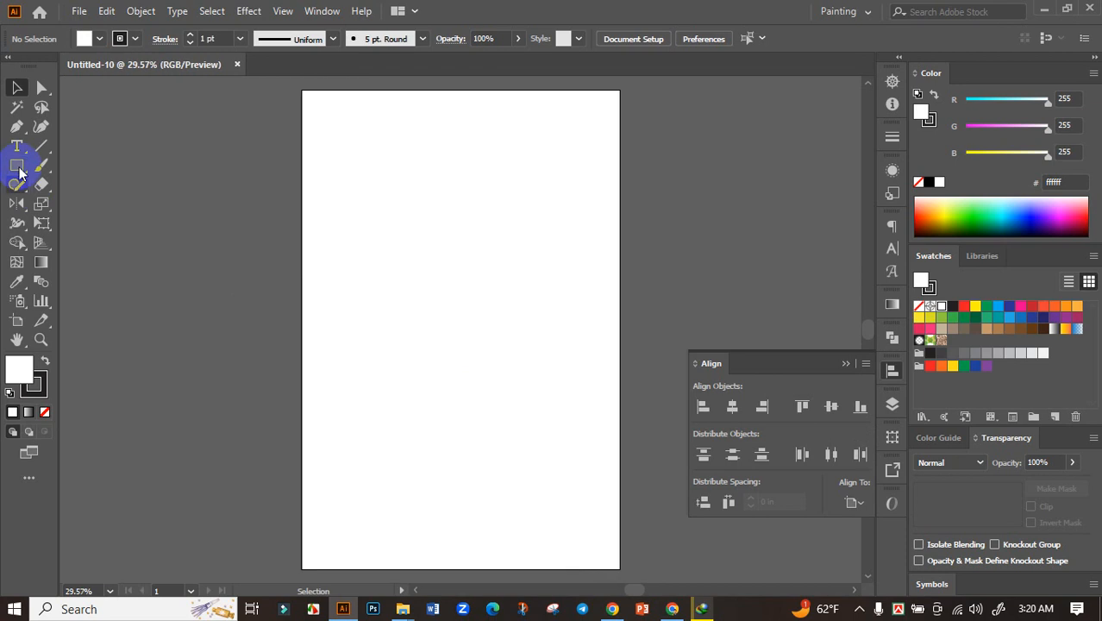
Step: Switch to the browser and examine the original kitten artwork on the Ideogram page
click(670, 611)
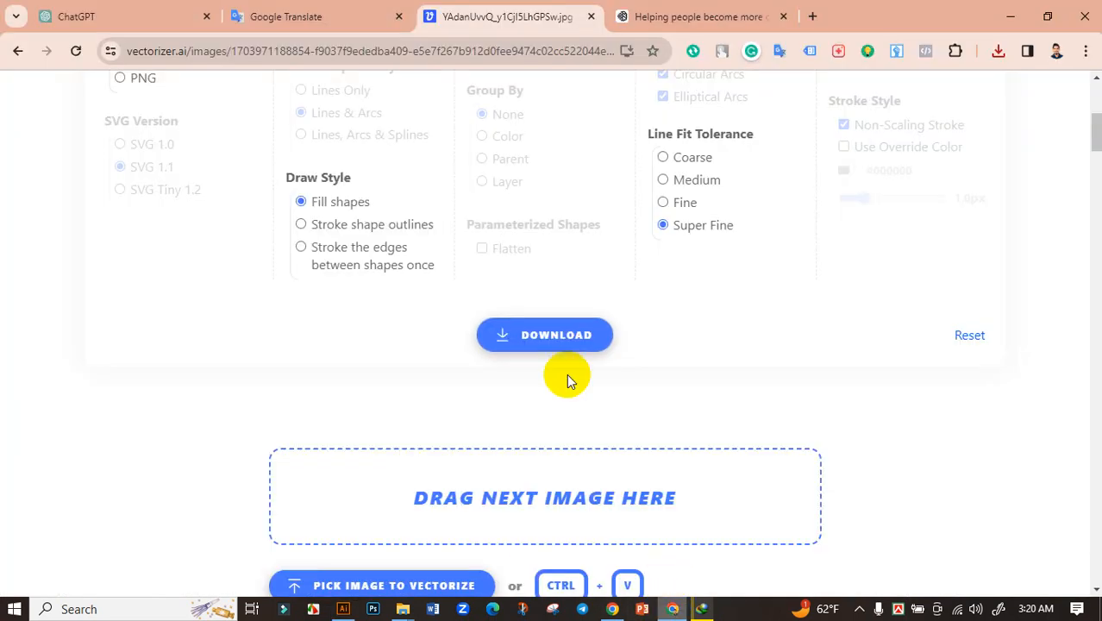
click(690, 16)
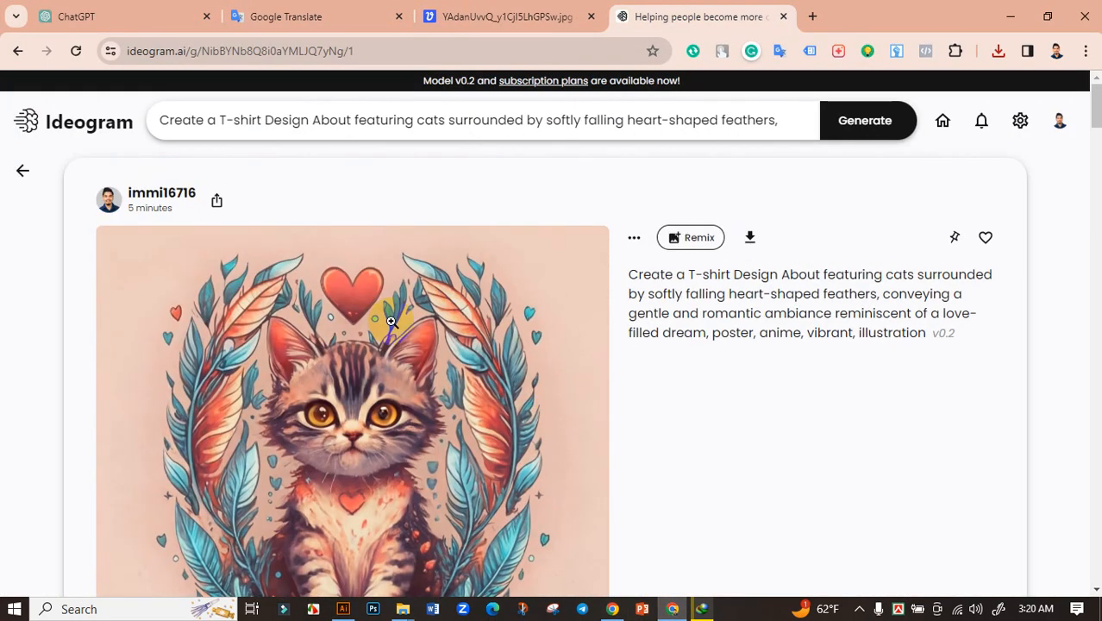
scroll(405, 451, down, 3)
scroll(414, 450, up, 1)
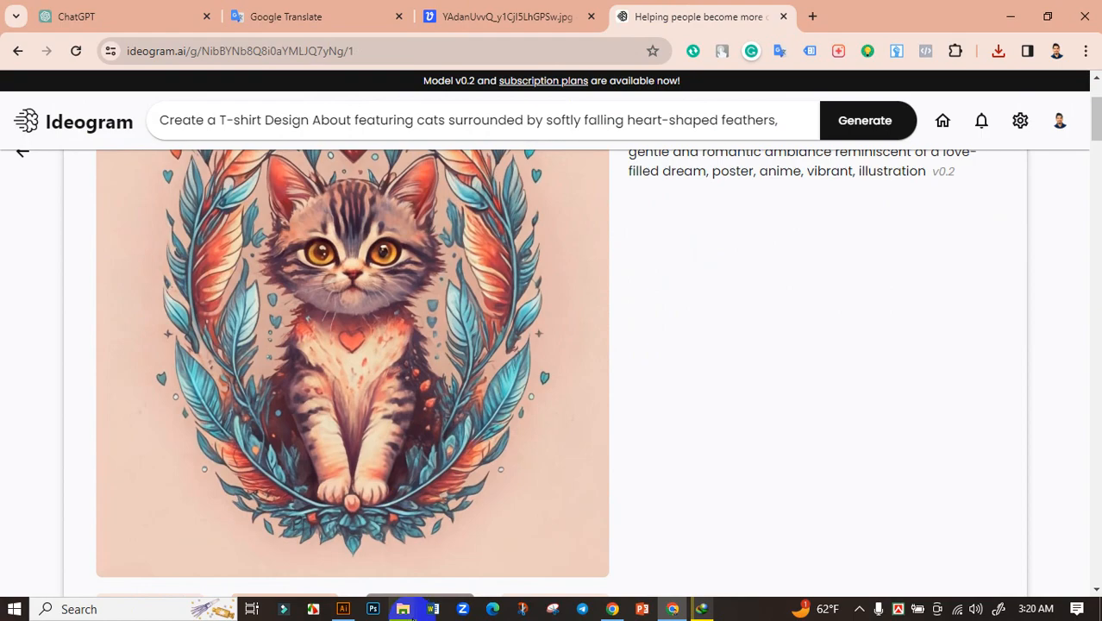
Step: Return to Illustrator, draw a white rectangle covering the whole artboard, and deselect it
click(343, 609)
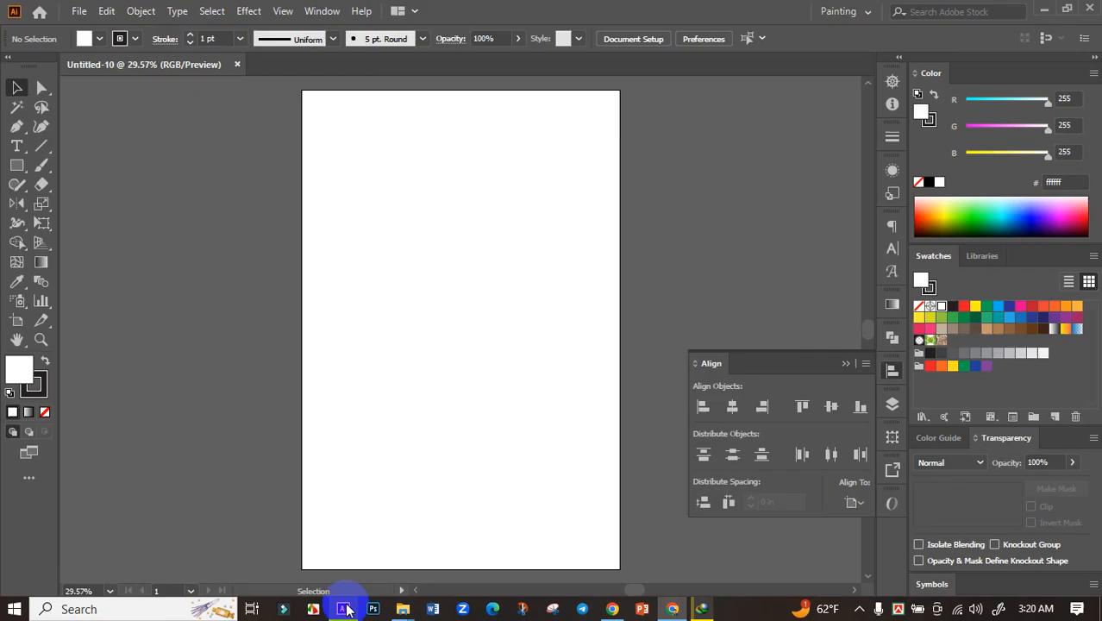
click(17, 167)
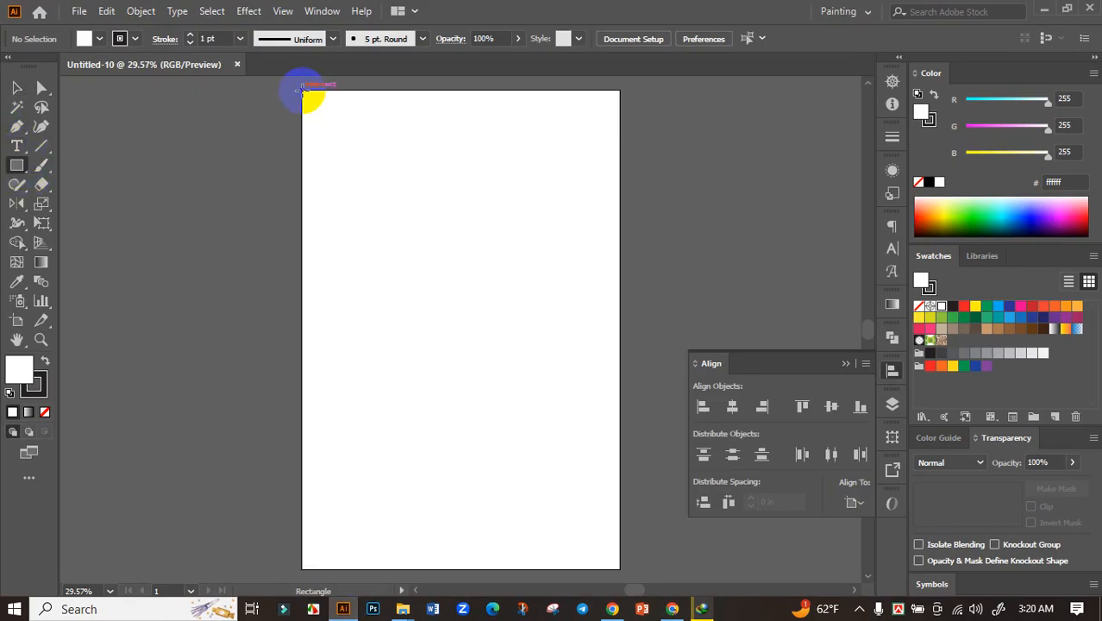
drag(302, 90, 619, 567)
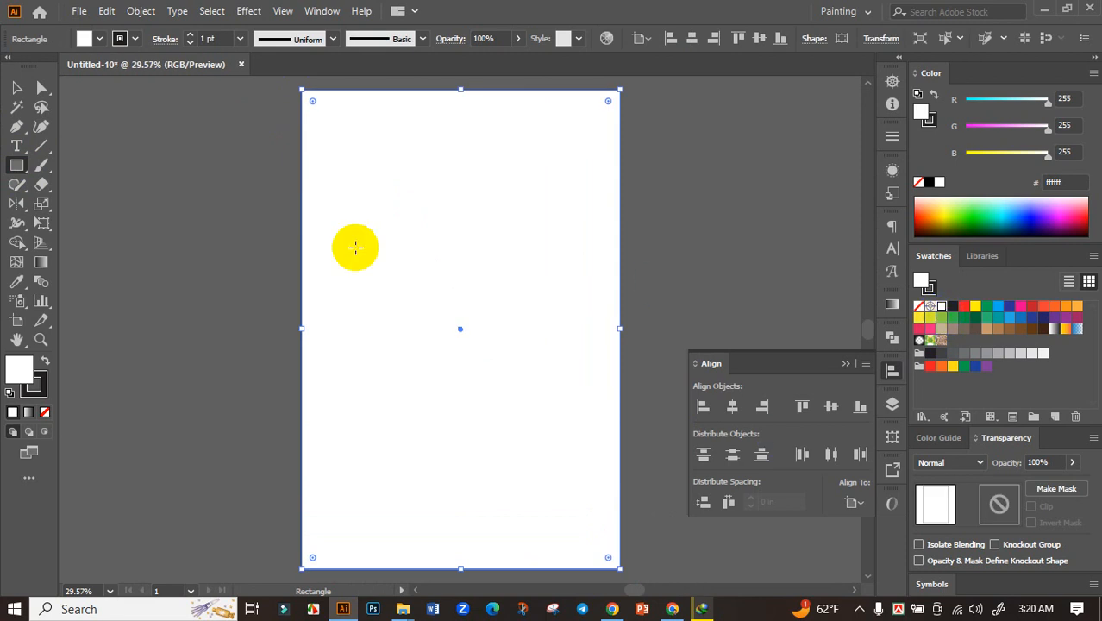
key(ctrl+shift+a)
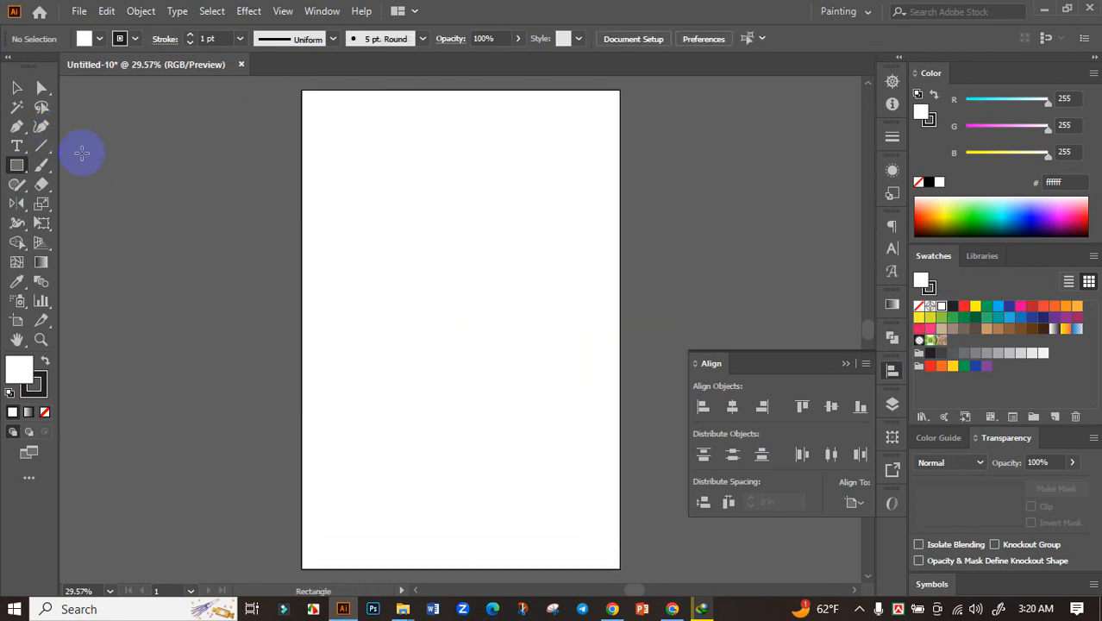
Step: Open the downloaded YAdanUvvQ_y1CjI5LhGPSw.eps from the Downloads folder in Illustrator
click(405, 610)
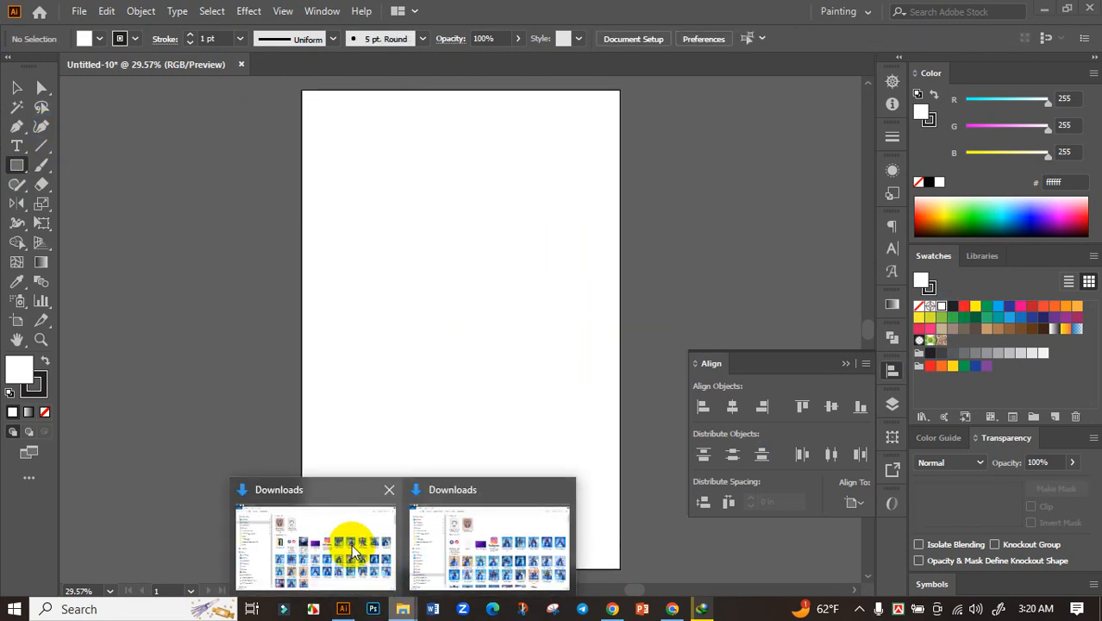
click(355, 542)
double_click(392, 144)
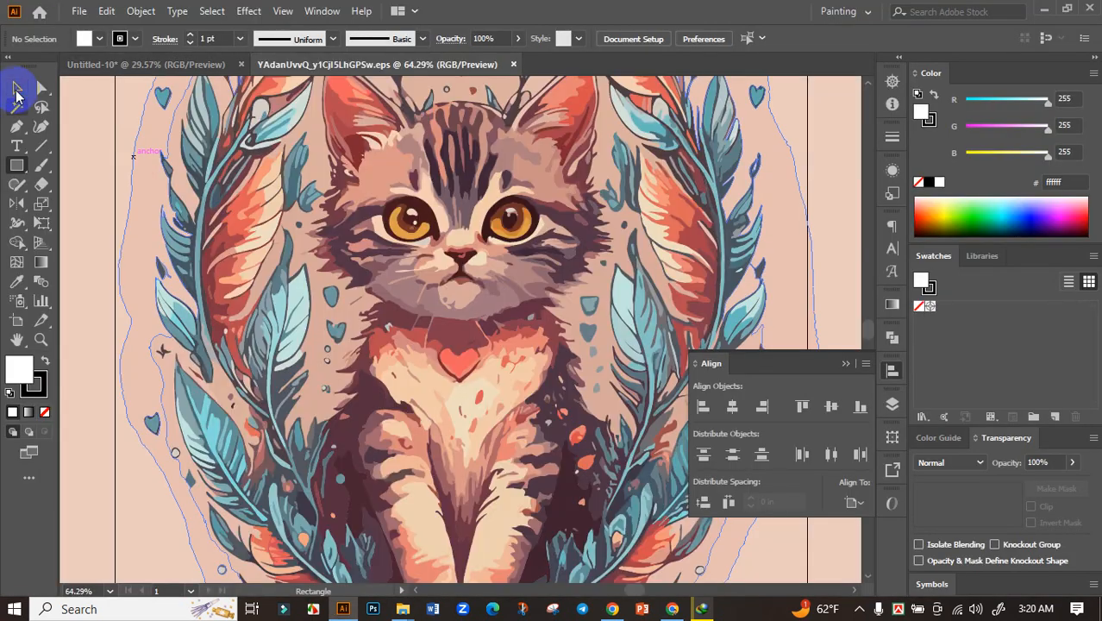
Step: Move the kitten artwork off the artboard onto the empty canvas to its left
click(17, 88)
scroll(381, 324, down, 4)
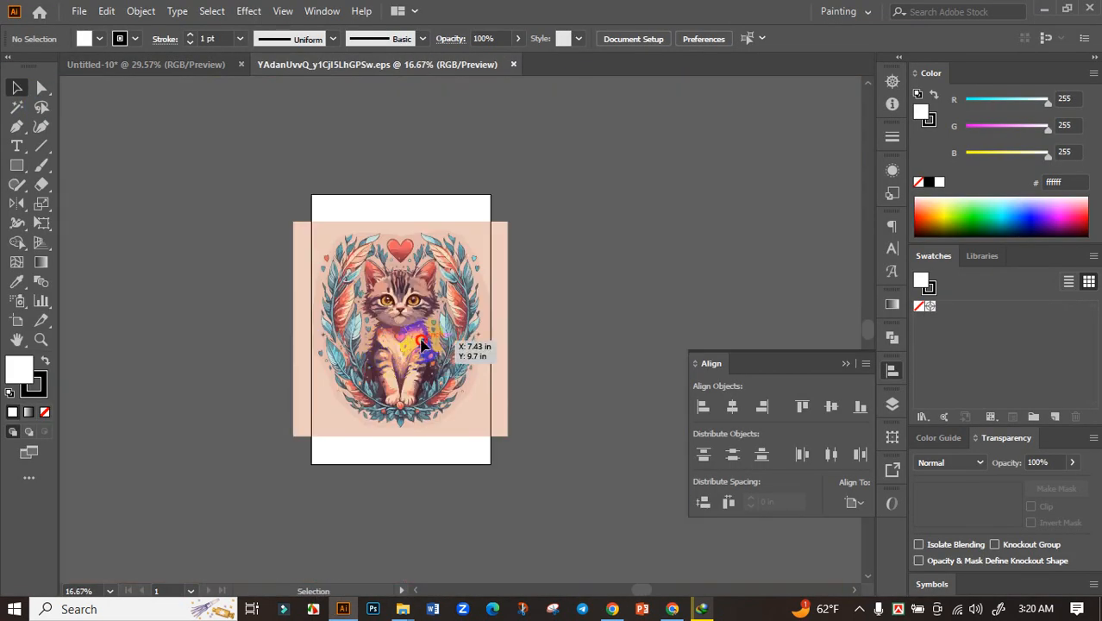
drag(466, 327, 163, 290)
click(234, 258)
scroll(234, 257, left, 2)
click(41, 146)
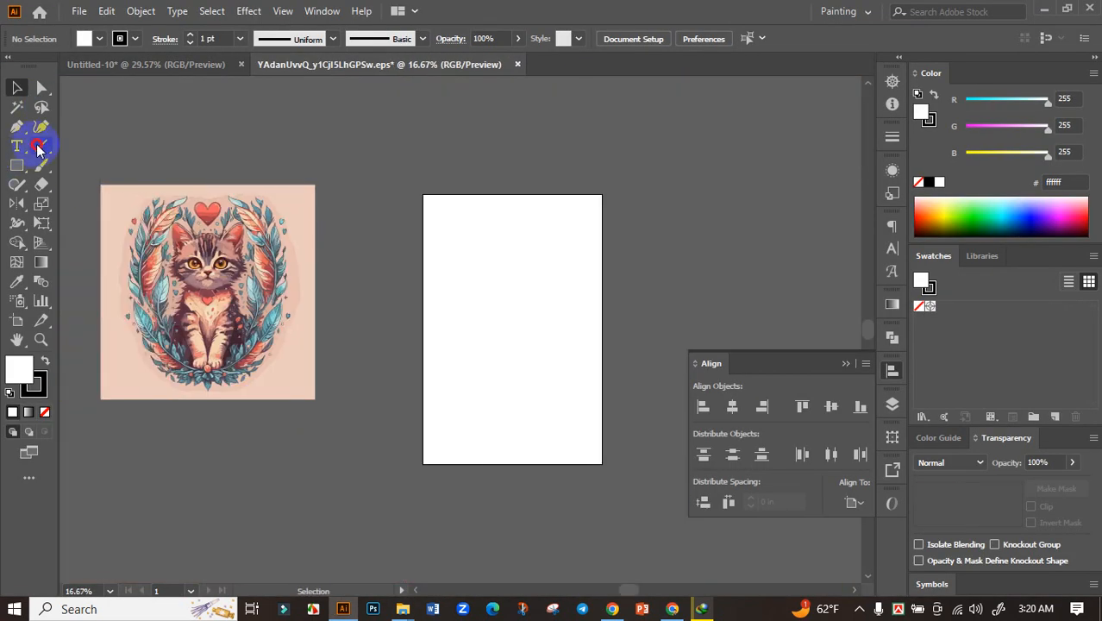
drag(388, 145, 380, 255)
click(16, 107)
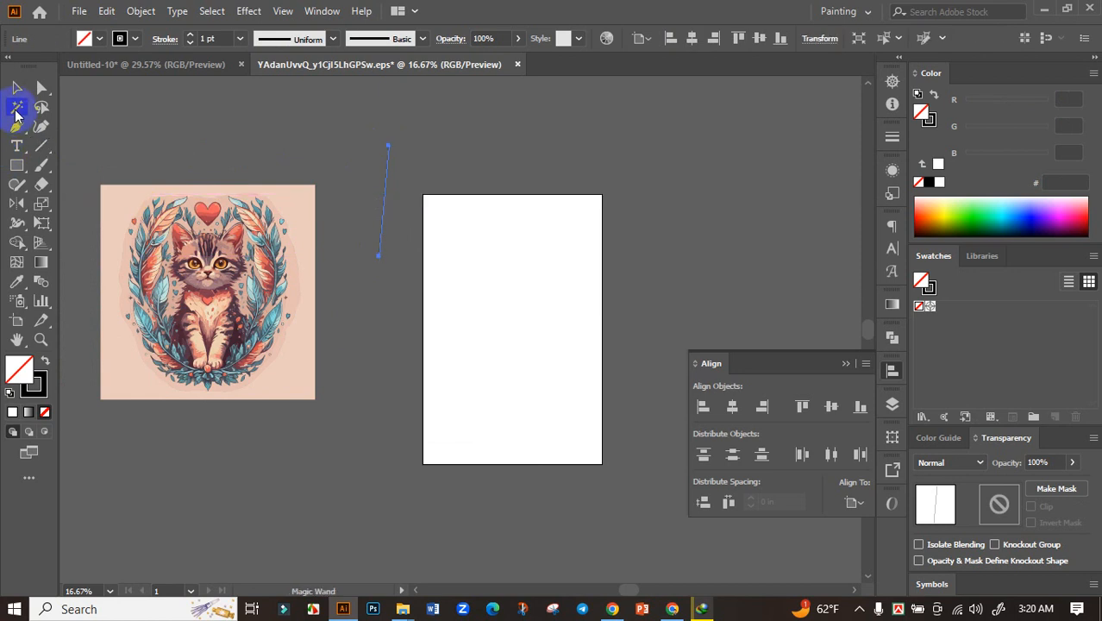
click(385, 182)
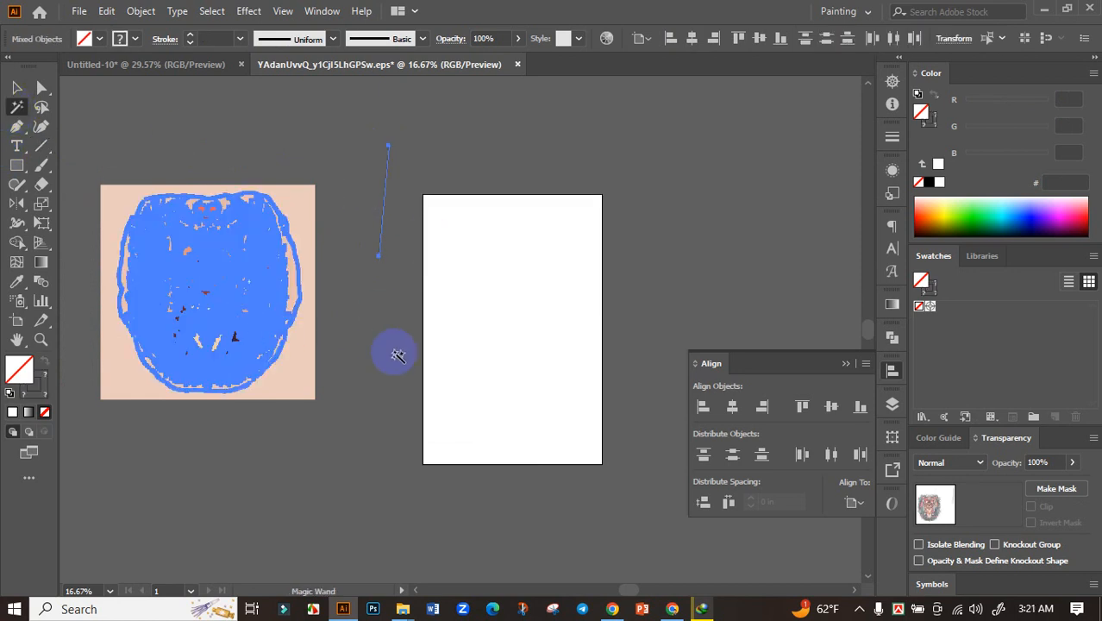
click(398, 355)
click(16, 87)
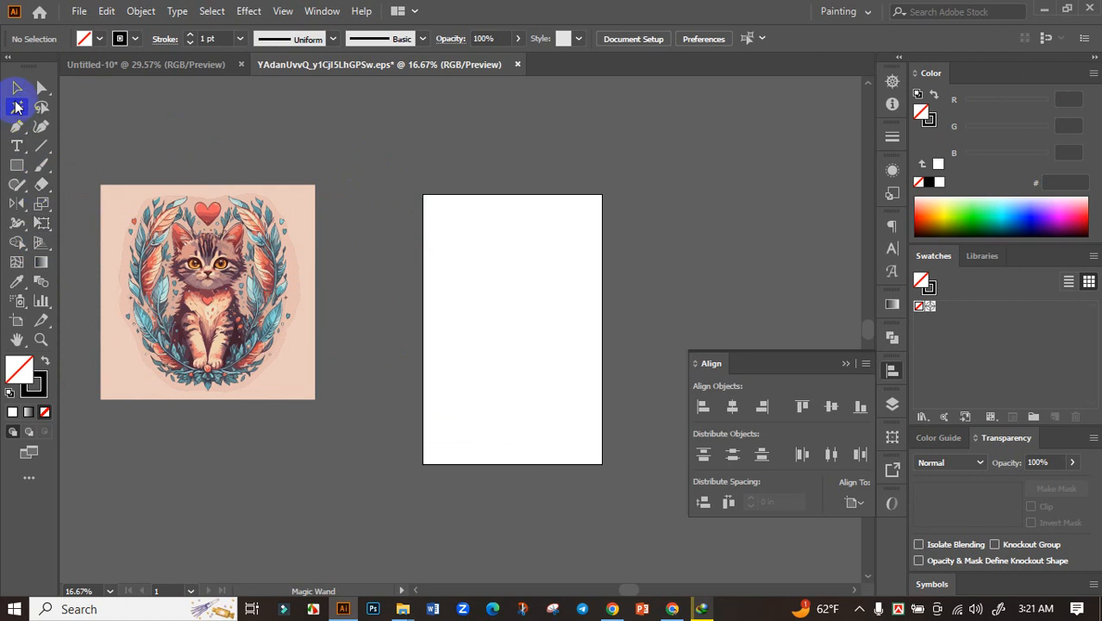
Step: Ungroup the kitten artwork and dismiss the Internet Download Manager message
drag(310, 292, 413, 307)
scroll(343, 314, up, 1)
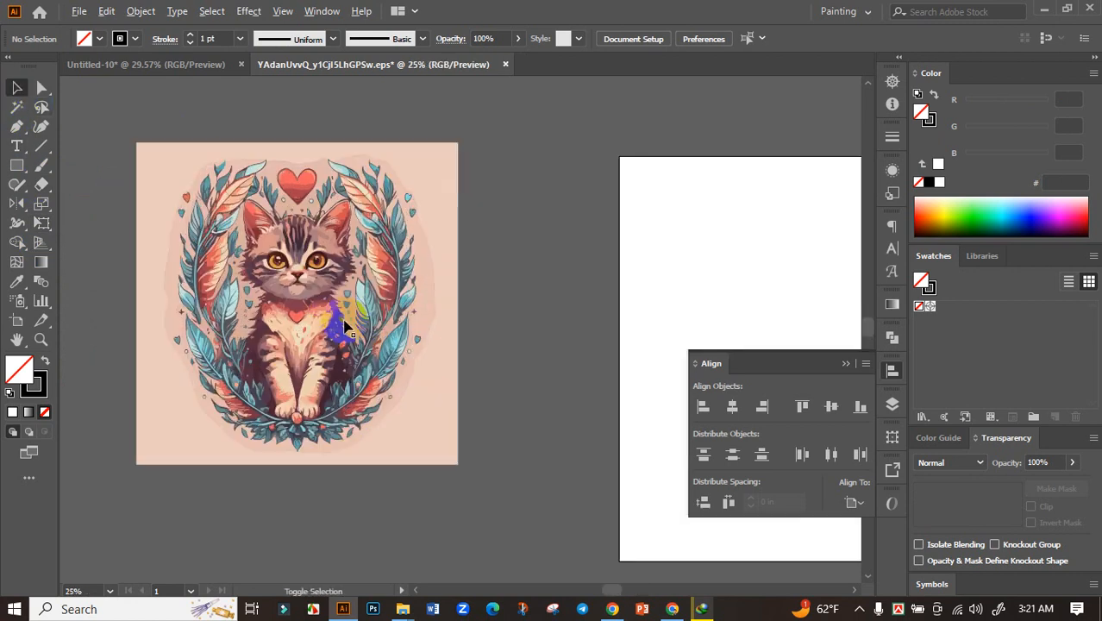
click(298, 312)
right_click(298, 312)
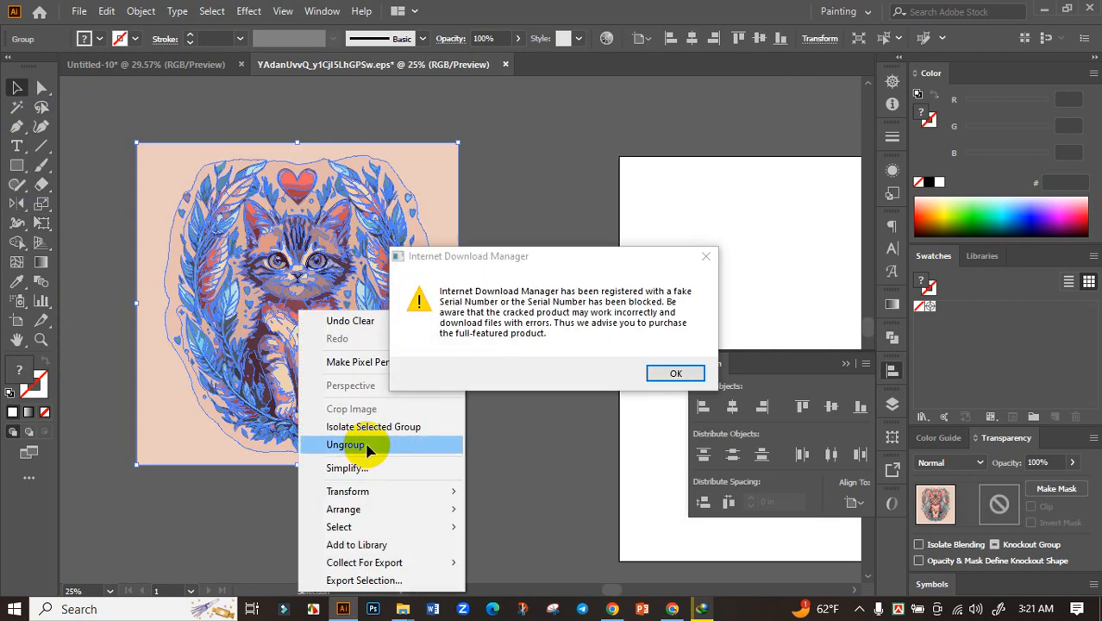
click(357, 445)
click(707, 257)
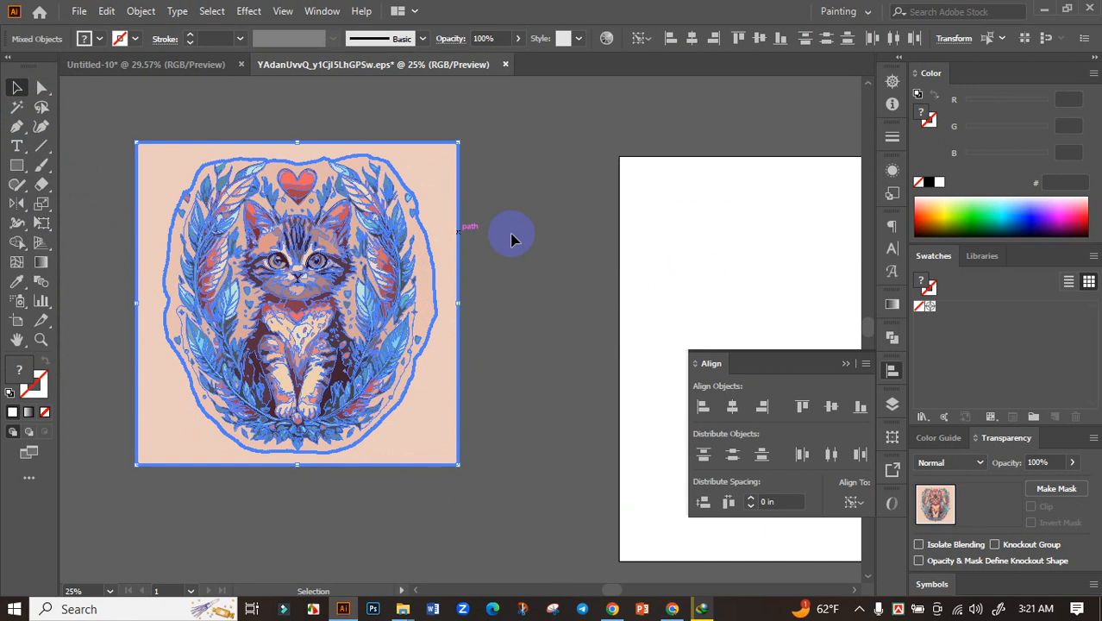
Step: Delete the square peach background and the large peach shape surrounding the feather wreath
click(509, 237)
click(438, 214)
key(Delete)
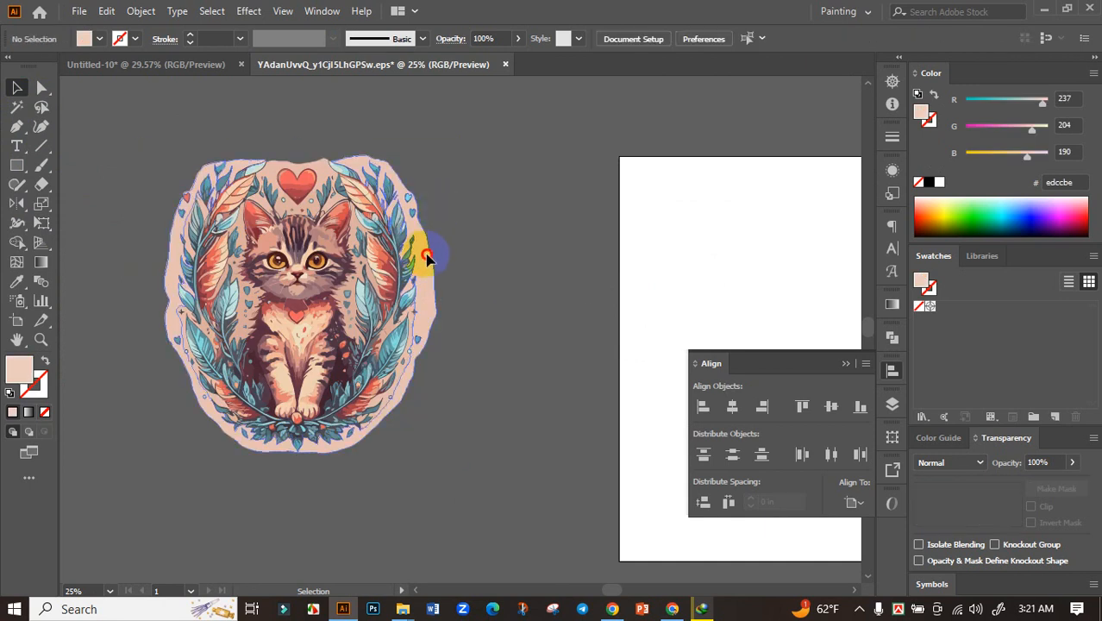
click(430, 262)
key(Delete)
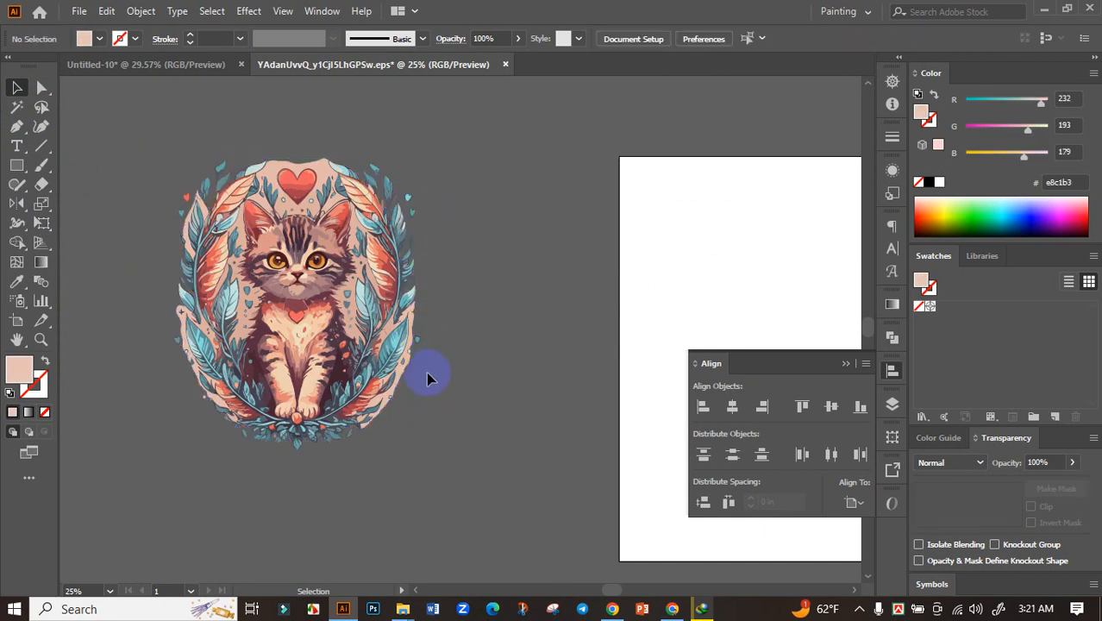
Step: Delete the leftover peach background patches around the wreath's lower-right feathers and leaves
scroll(401, 375, up, 3)
drag(416, 327, 417, 304)
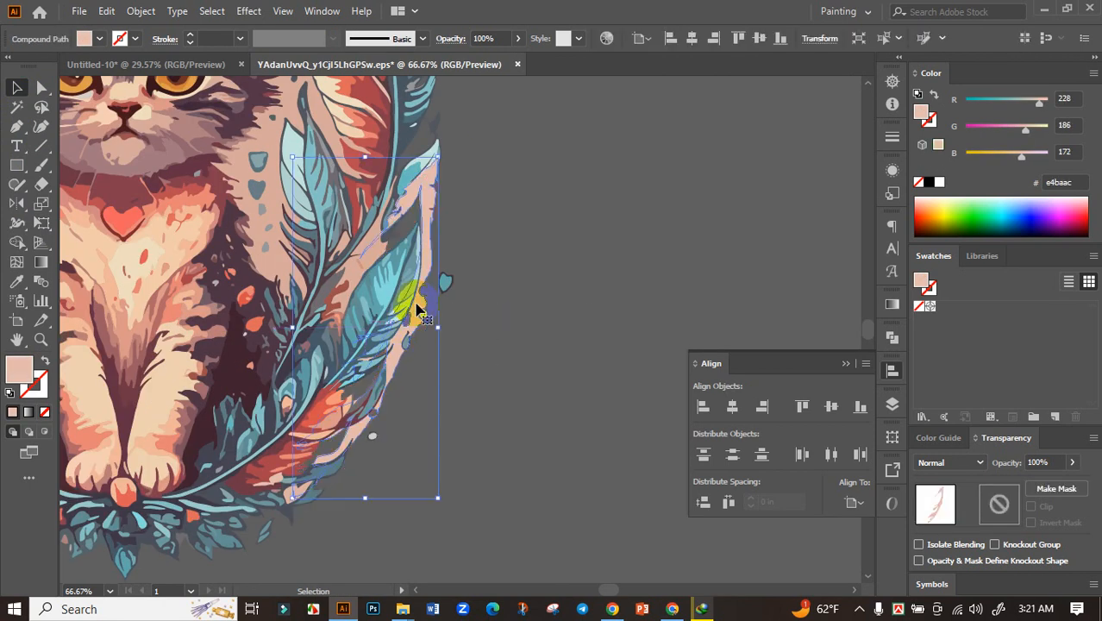
key(Delete)
click(372, 256)
key(Delete)
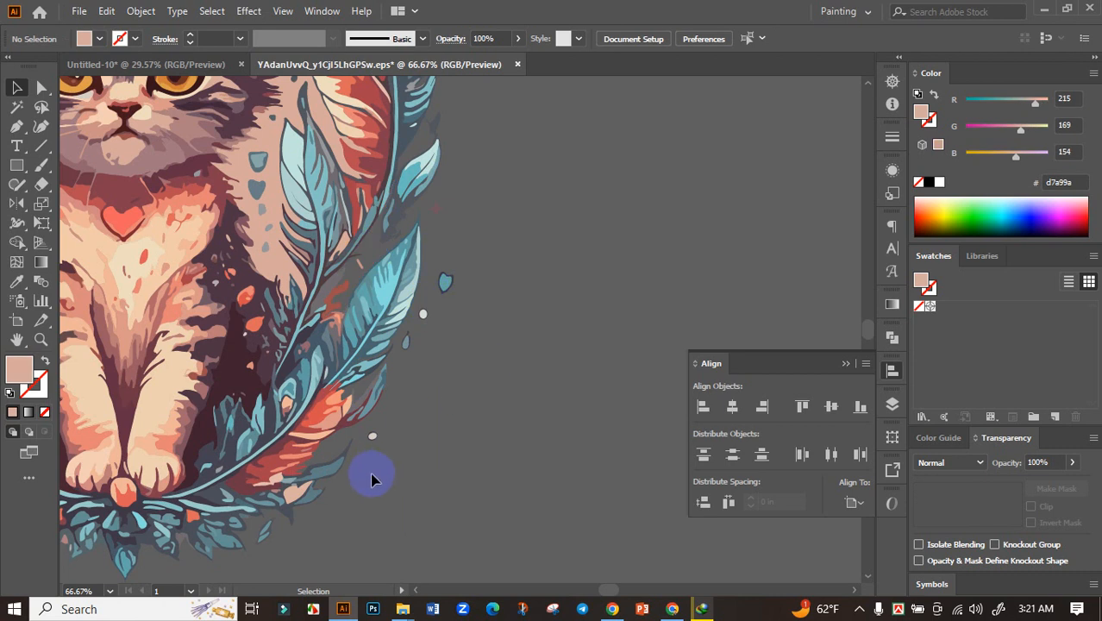
drag(351, 482, 349, 492)
click(295, 495)
key(Delete)
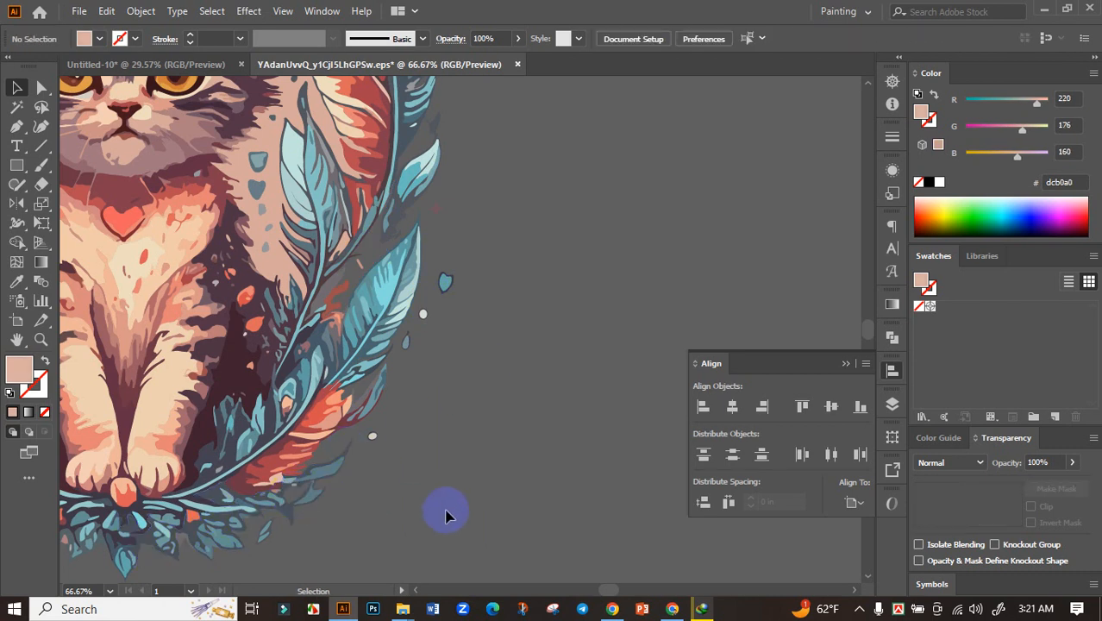
Step: Delete the peach background patches around the feathers and leaves along the lower-left side of the wreath
drag(182, 350, 539, 349)
drag(288, 323, 376, 349)
click(275, 317)
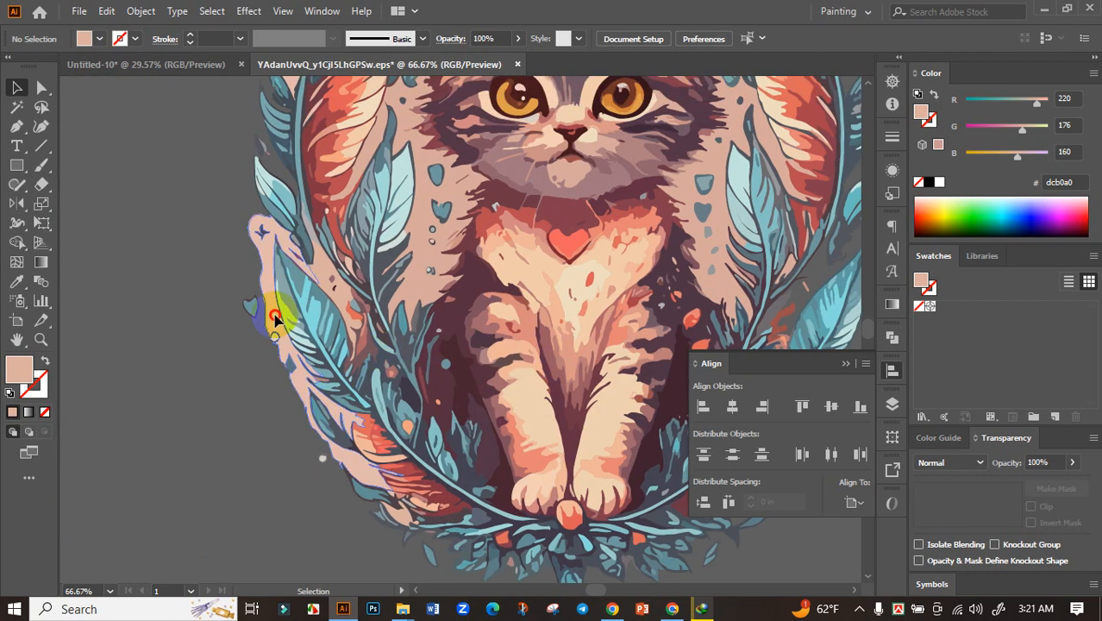
key(Delete)
click(329, 283)
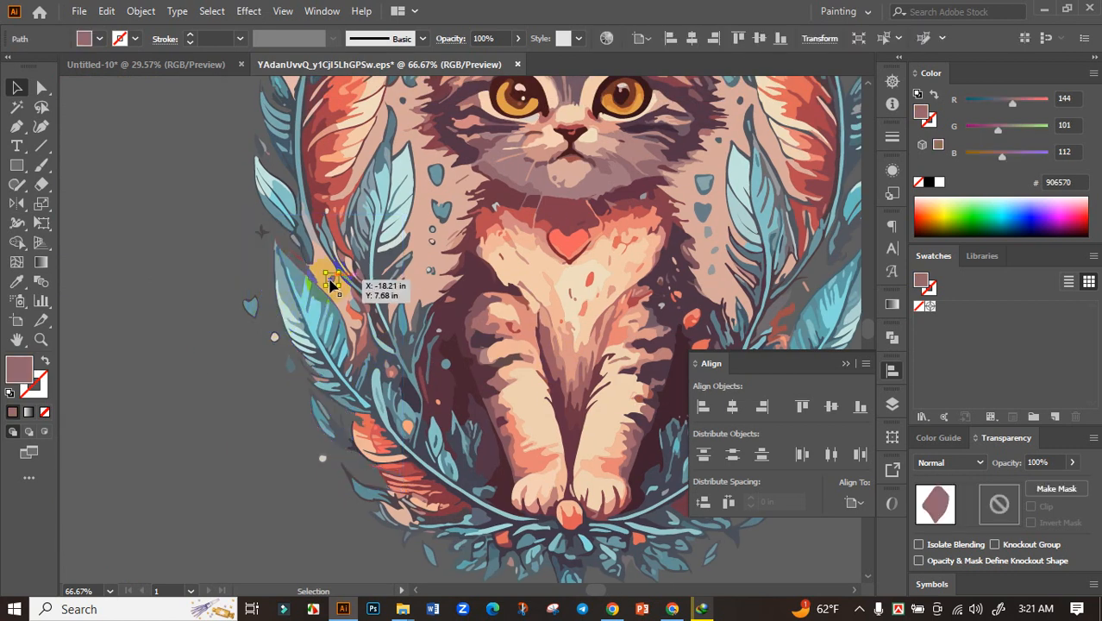
drag(321, 266, 398, 515)
click(399, 516)
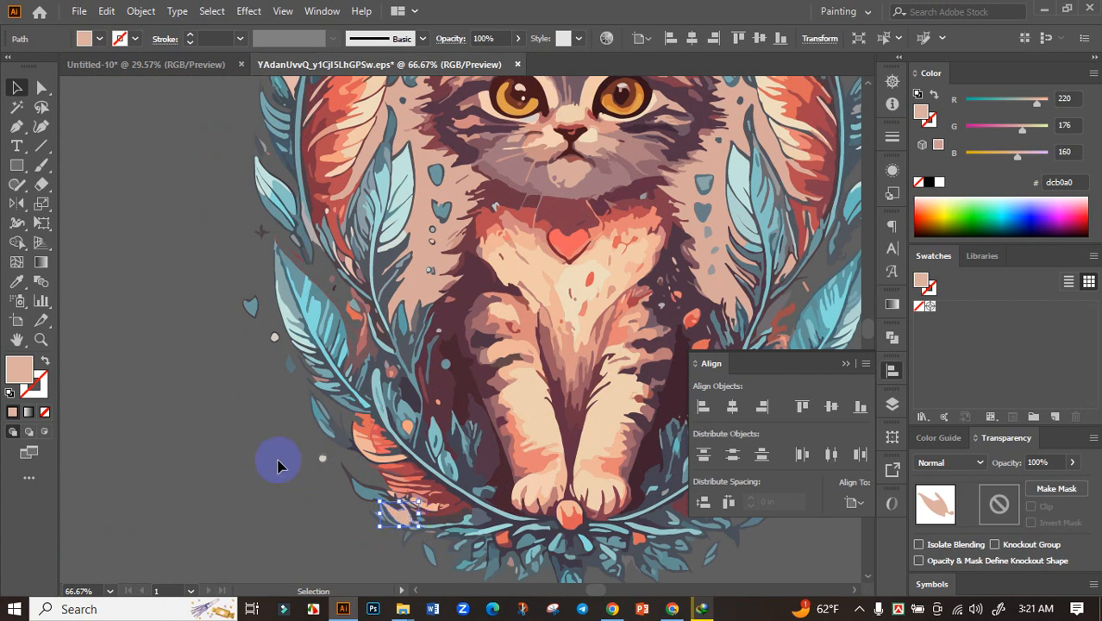
click(273, 461)
Step: Delete the peach background pieces around the large heart and above the kitten's head
scroll(181, 397, down, 3)
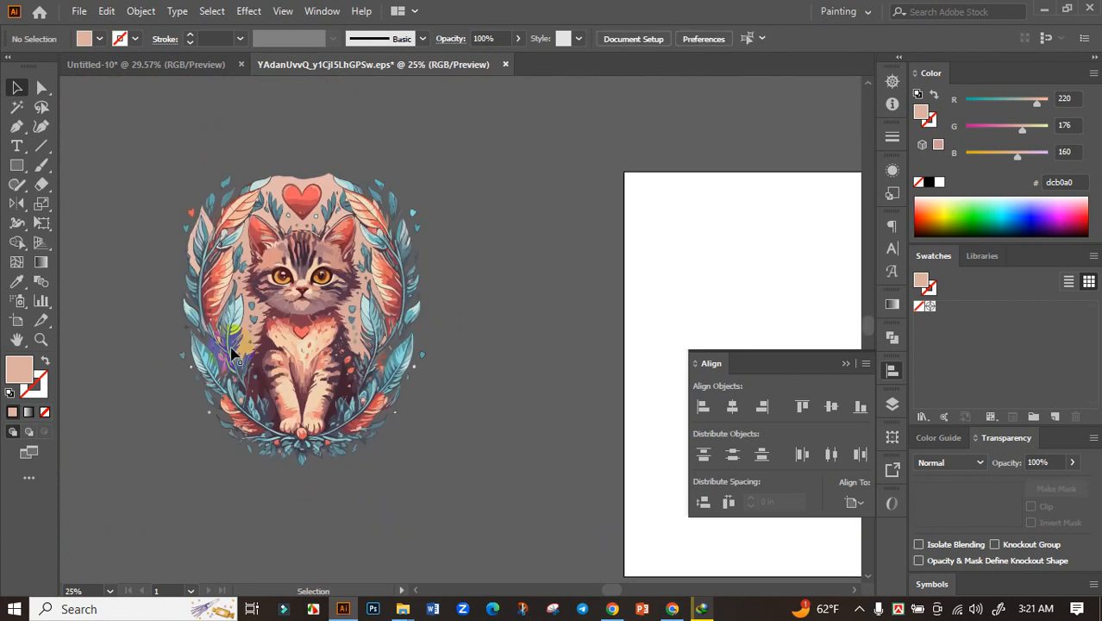
drag(317, 257, 334, 359)
scroll(336, 293, up, 3)
click(393, 373)
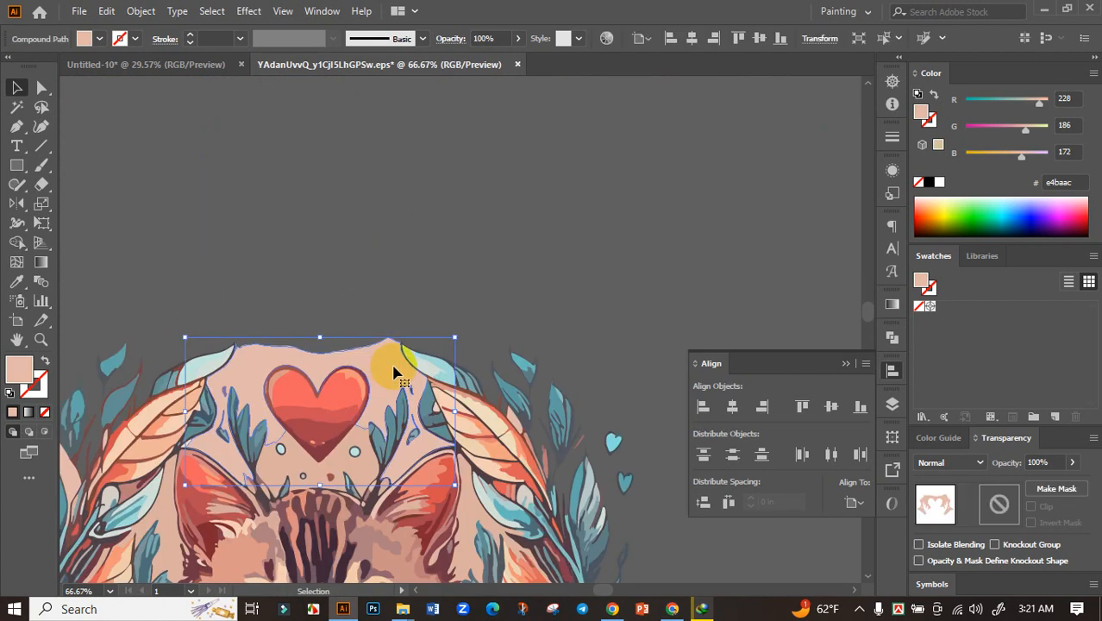
key(Delete)
scroll(388, 380, down, 2)
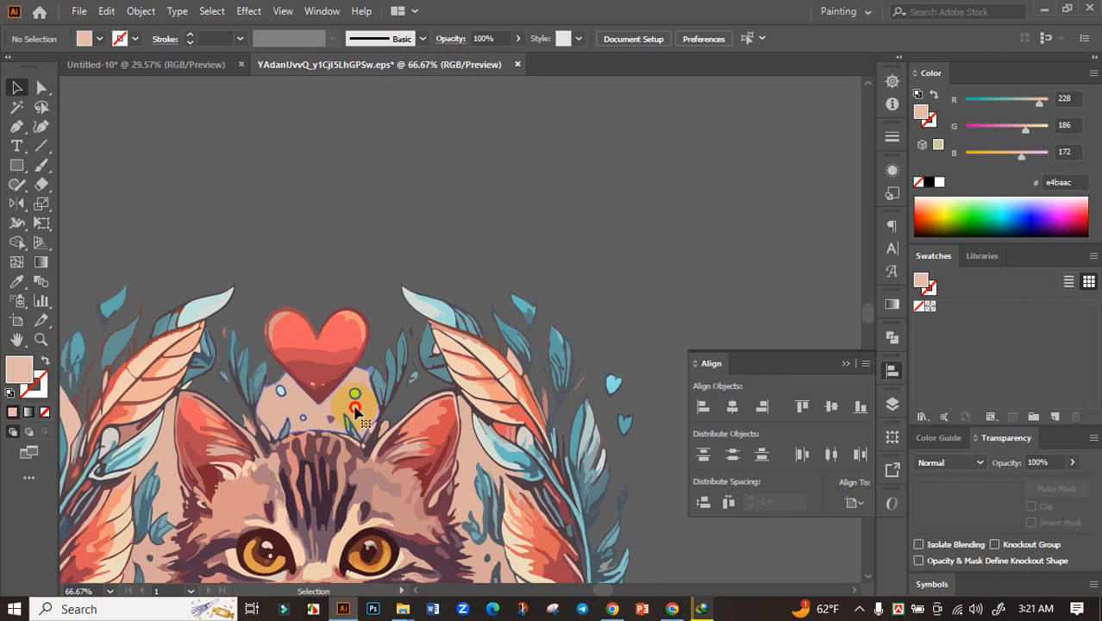
click(371, 411)
key(Delete)
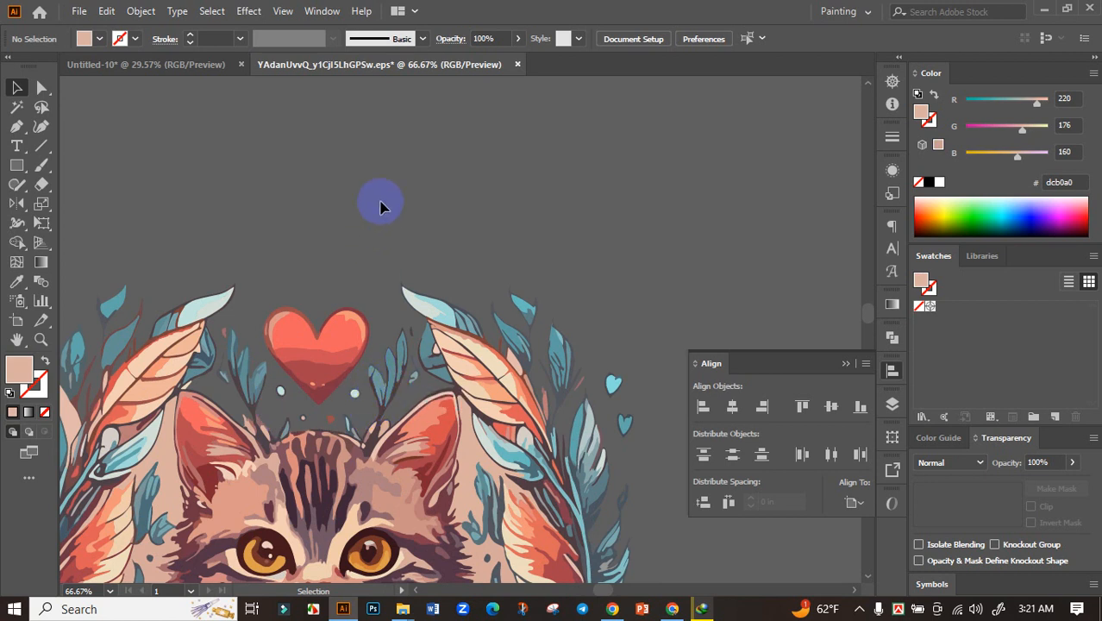
Step: Transfer the entire kitten artwork as a group into the Untitled-10 document and centre it horizontally on the artboard
scroll(380, 207, down, 4)
drag(515, 444, 512, 440)
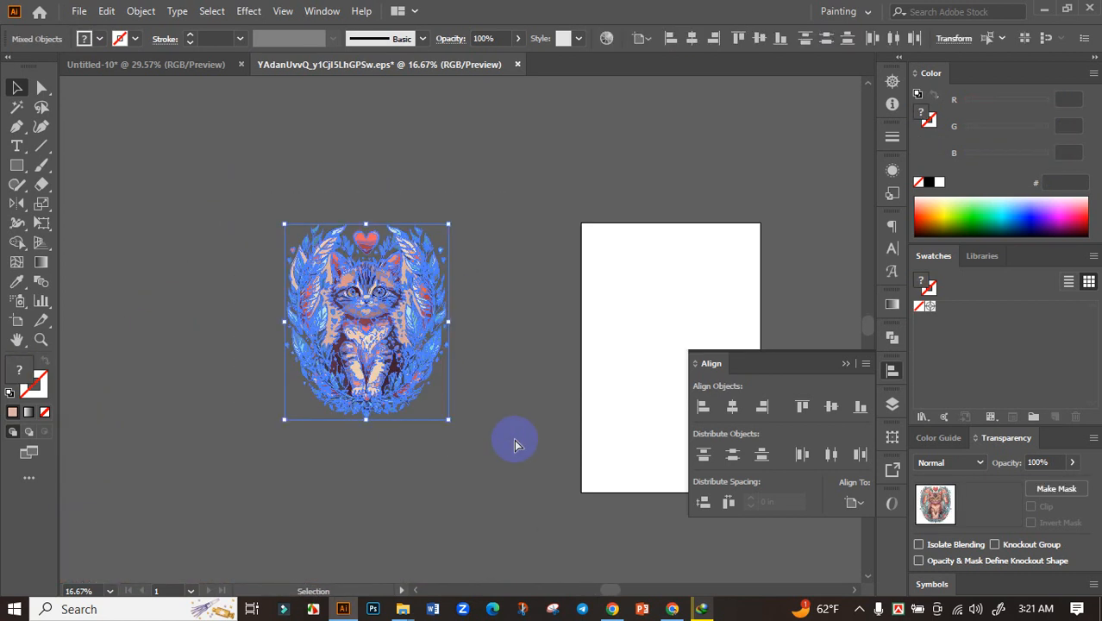
drag(357, 247, 214, 79)
drag(429, 317, 431, 319)
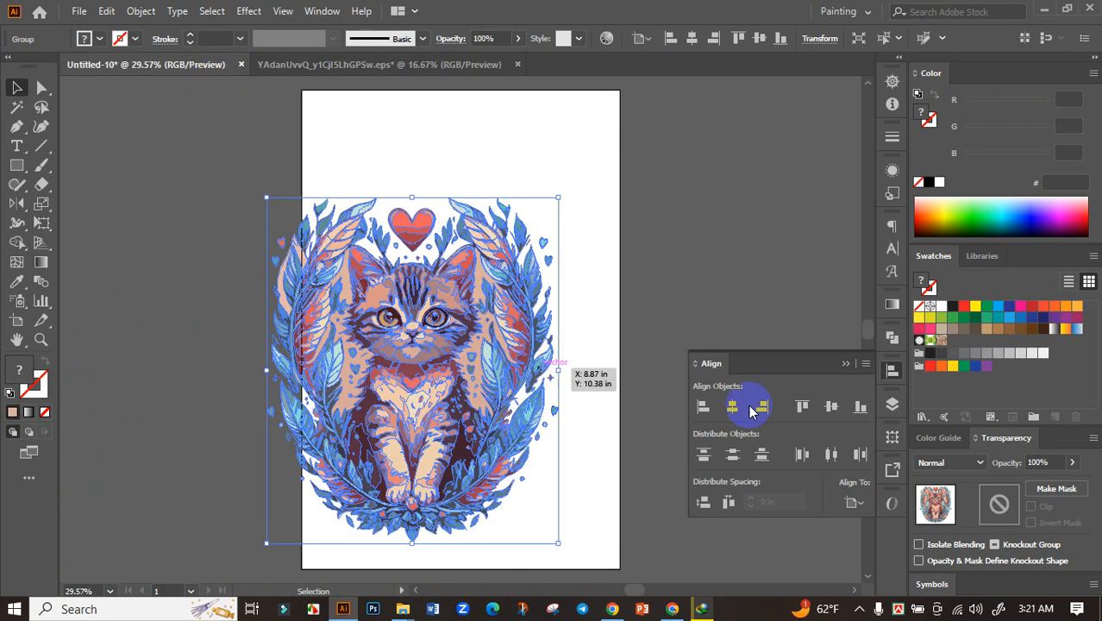
click(732, 406)
Step: Scale the kitten artwork down slightly so it has wider side margins on the artboard
click(679, 313)
click(559, 356)
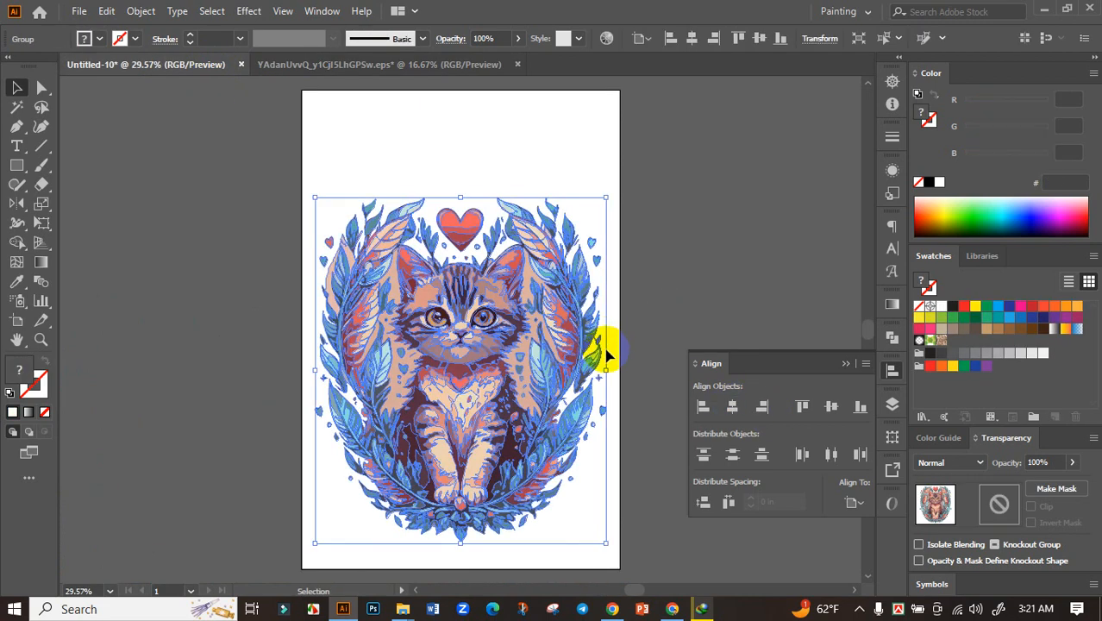
mouse_move(609, 368)
mouse_down()
mouse_move(587, 370)
mouse_move(537, 335)
mouse_move(596, 353)
mouse_up()
click(637, 318)
drag(660, 280, 602, 302)
Step: Switch to ChatGPT in the browser and copy the phrase "You're My Heart's Happy Place"
click(672, 609)
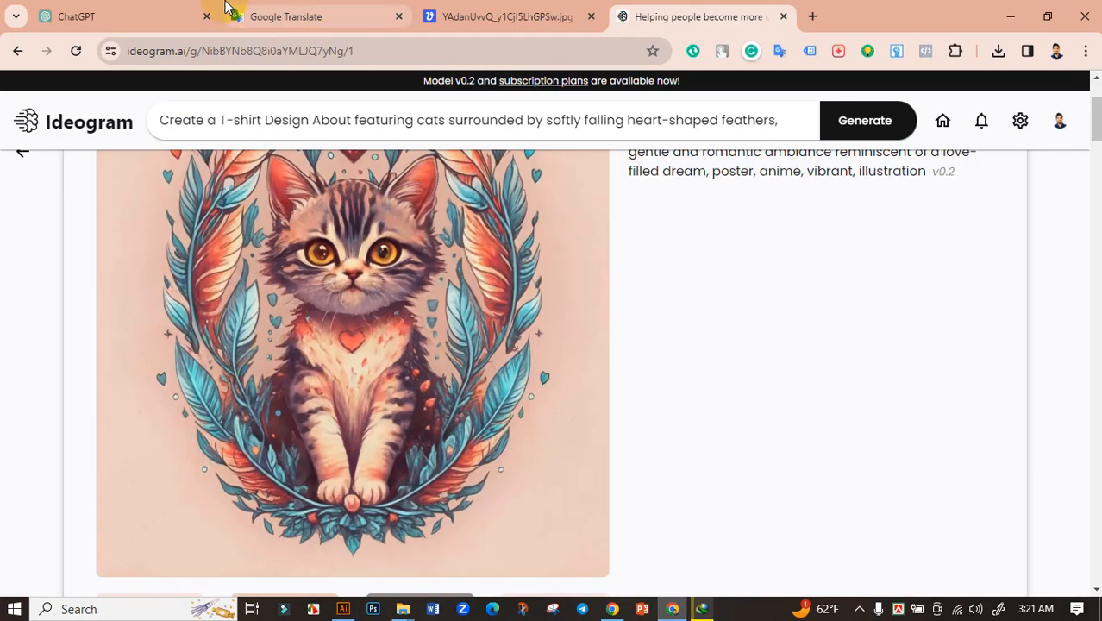
click(164, 17)
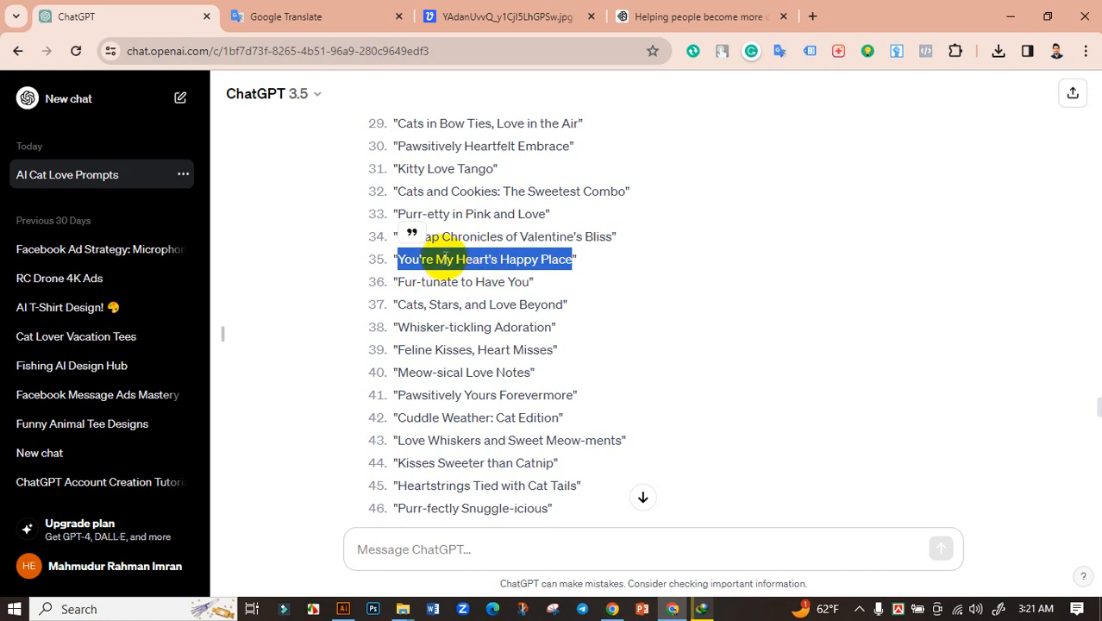
right_click(458, 261)
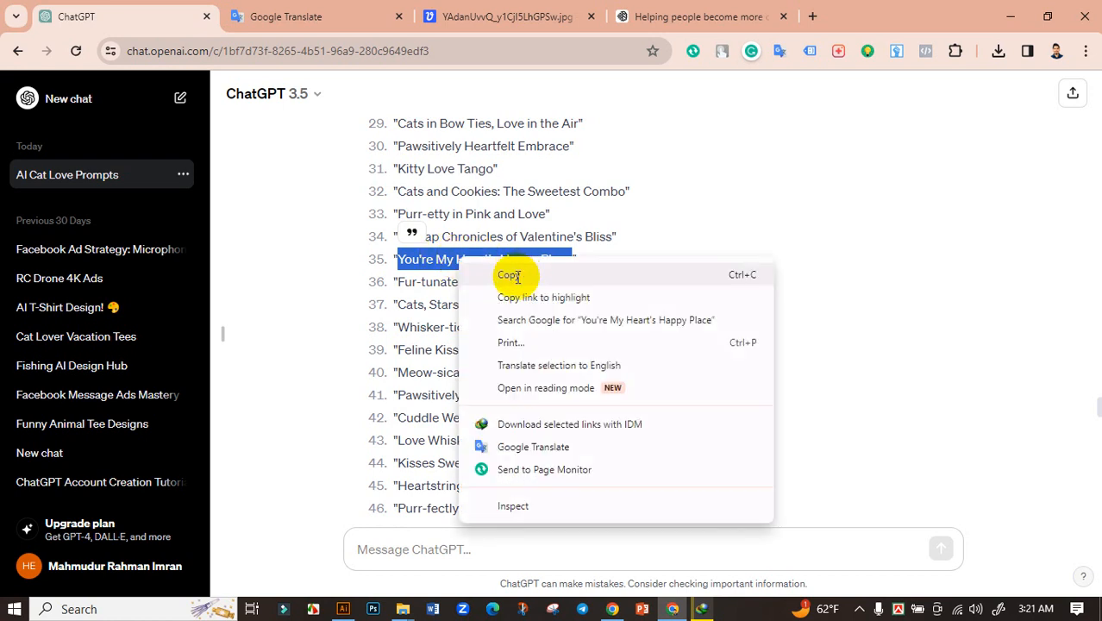
click(508, 276)
Step: Switch back to Illustrator, paste the phrase, and place it beside the artboard enlarged to about 69 pt
click(344, 609)
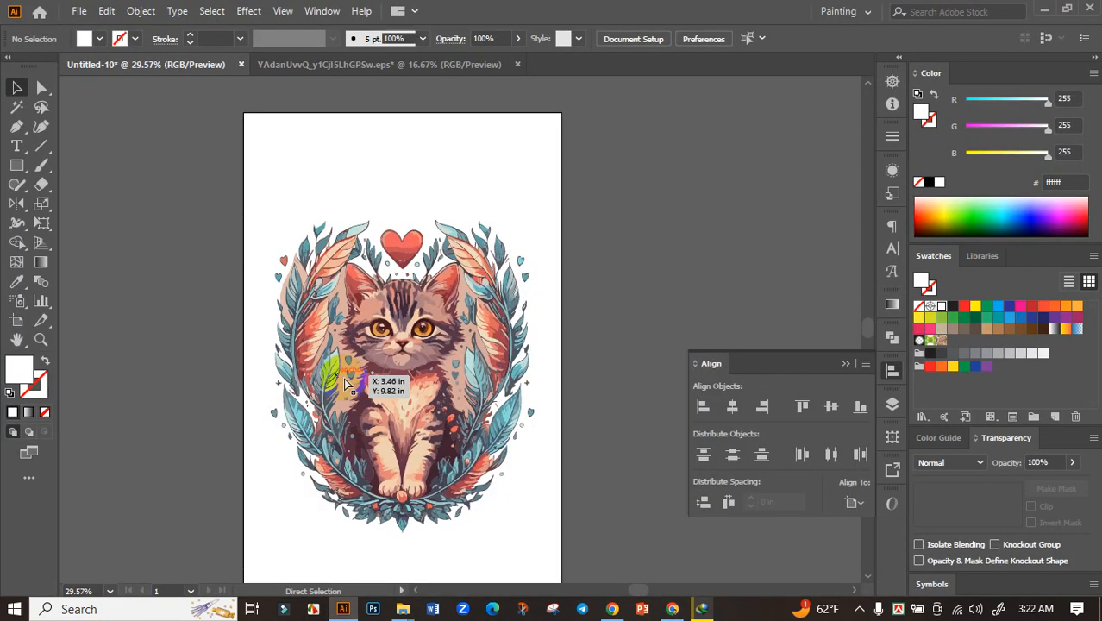
key(ctrl+v)
drag(431, 322, 131, 286)
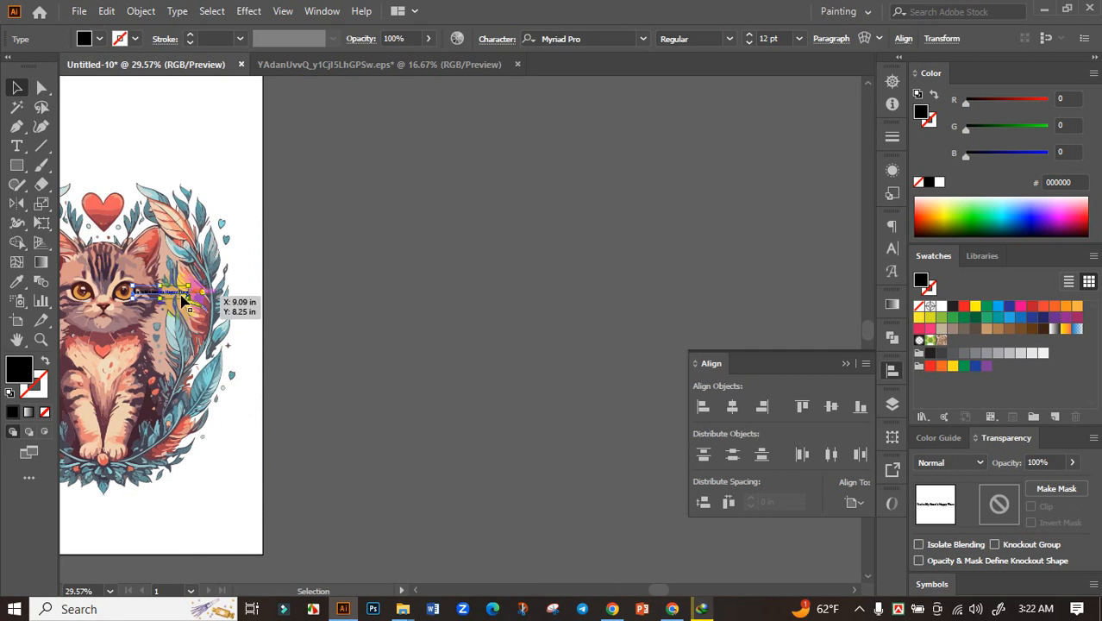
drag(189, 305, 444, 299)
key(ctrl+z)
click(230, 306)
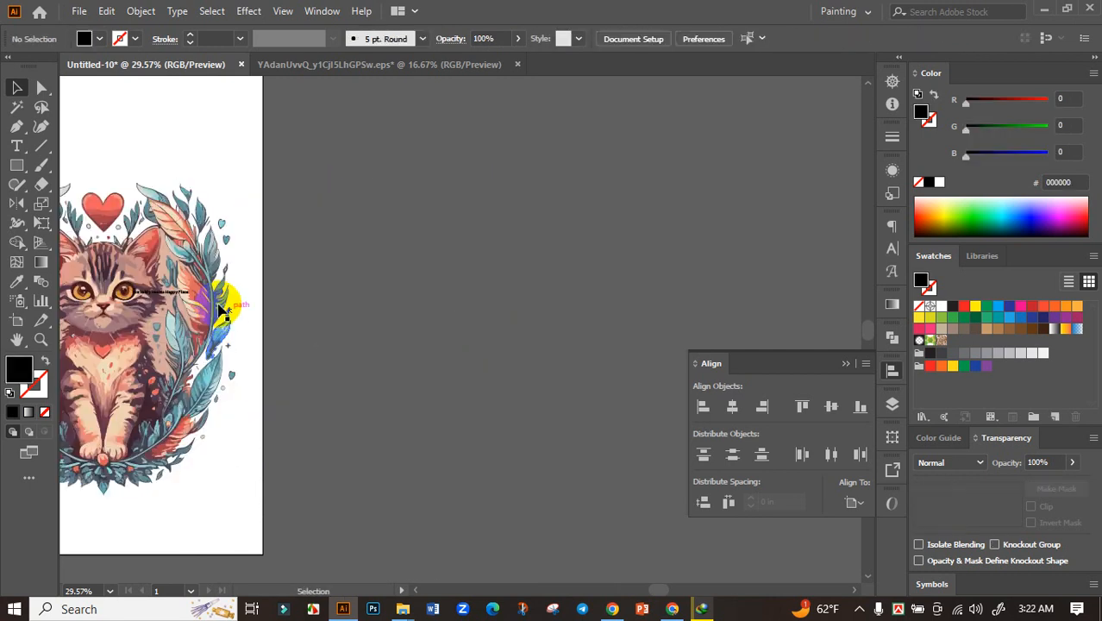
drag(181, 296, 717, 395)
Step: Split "You're My" off the phrase into its own text object above "Heart's Happy Place"
double_click(483, 302)
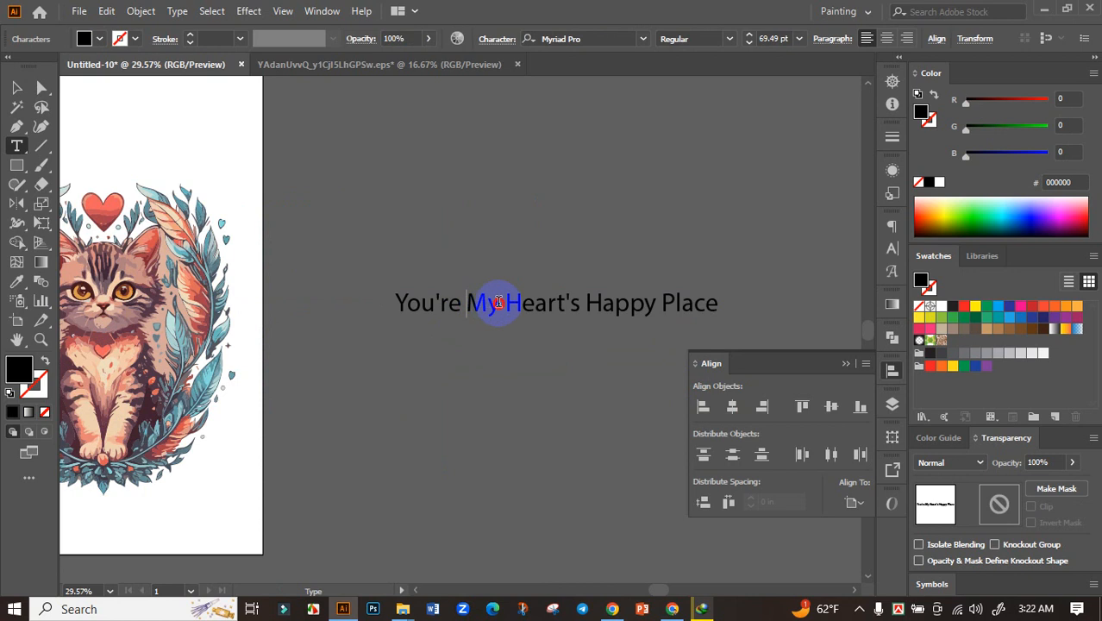
drag(499, 302, 291, 298)
key(BackSpace)
click(17, 87)
click(517, 315)
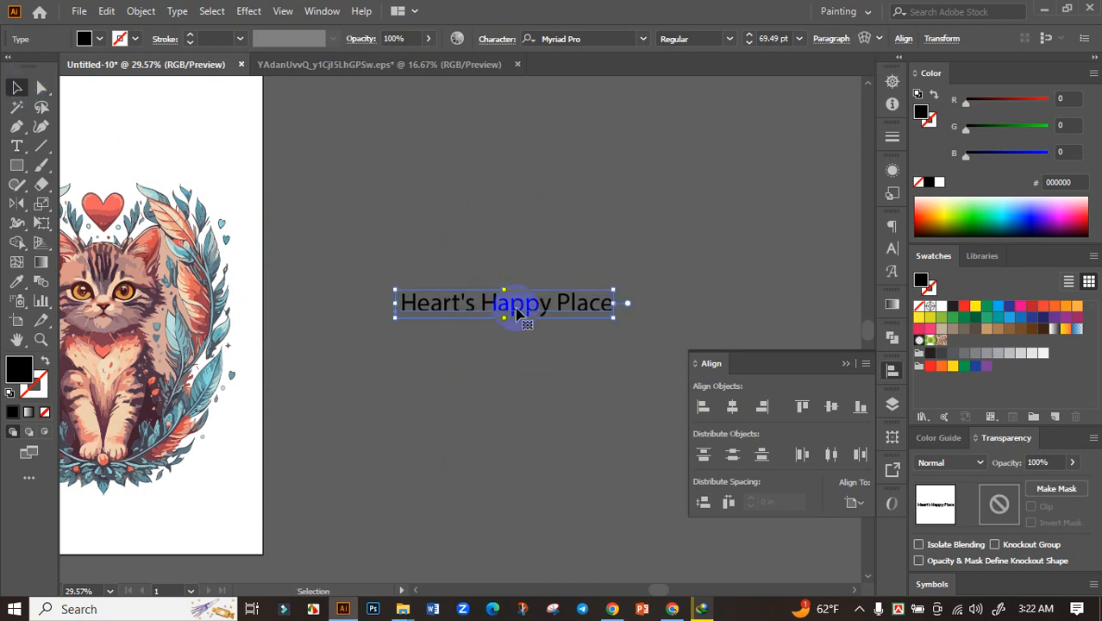
drag(517, 315, 502, 358)
click(482, 273)
key(ctrl+v)
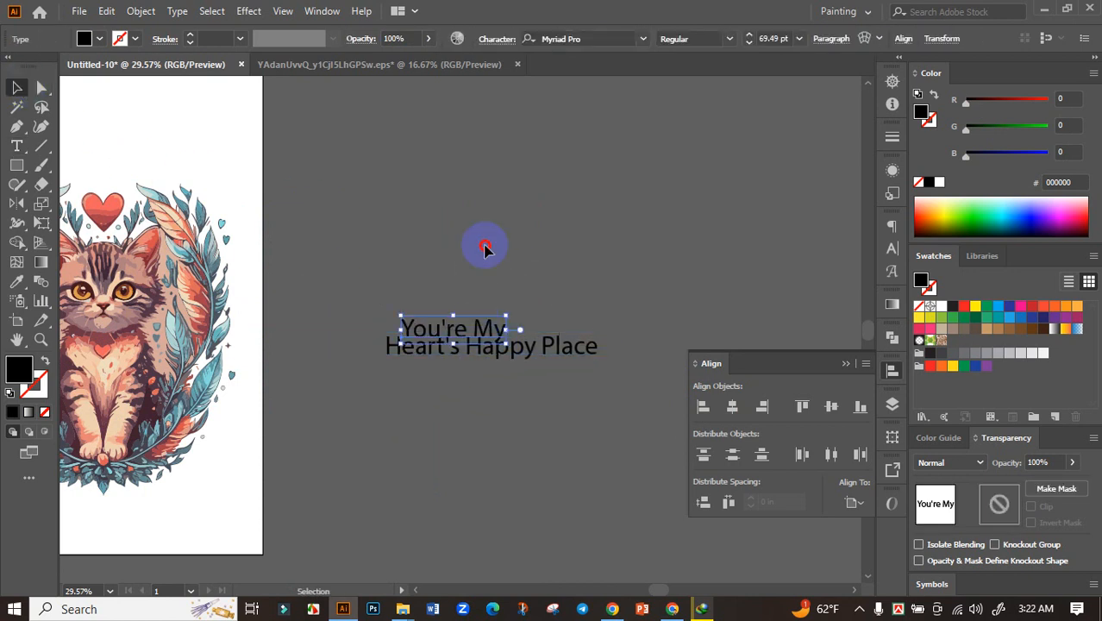
drag(485, 246, 484, 245)
Step: Split "Heart's" into its own text object placed between "You're My" and "Happy Place"
triple_click(451, 346)
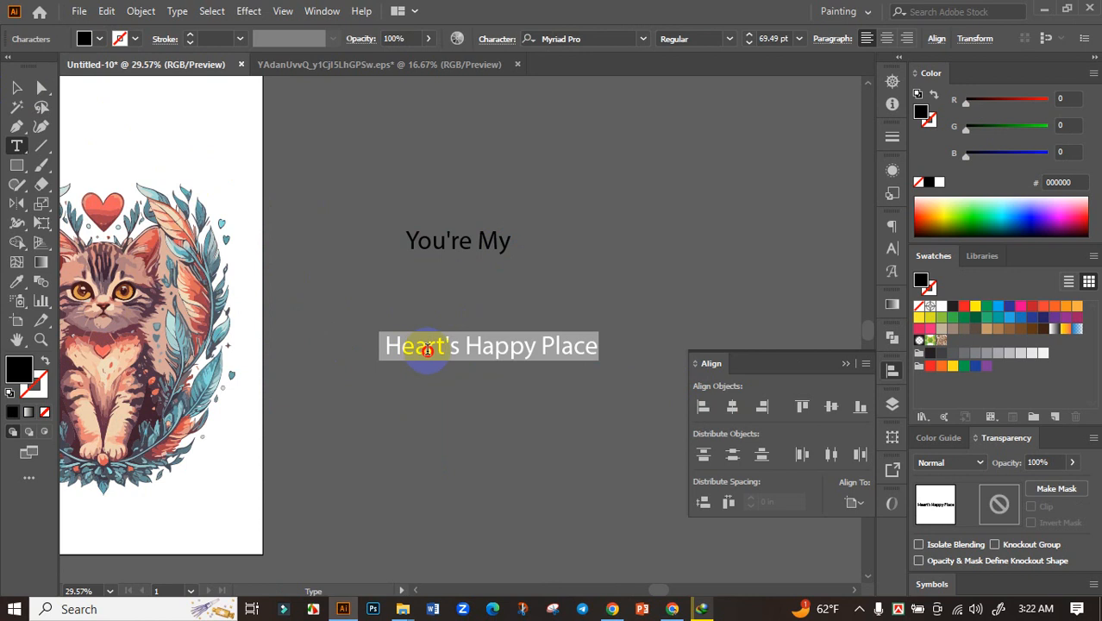
click(462, 350)
drag(463, 350, 381, 346)
key(ctrl+x)
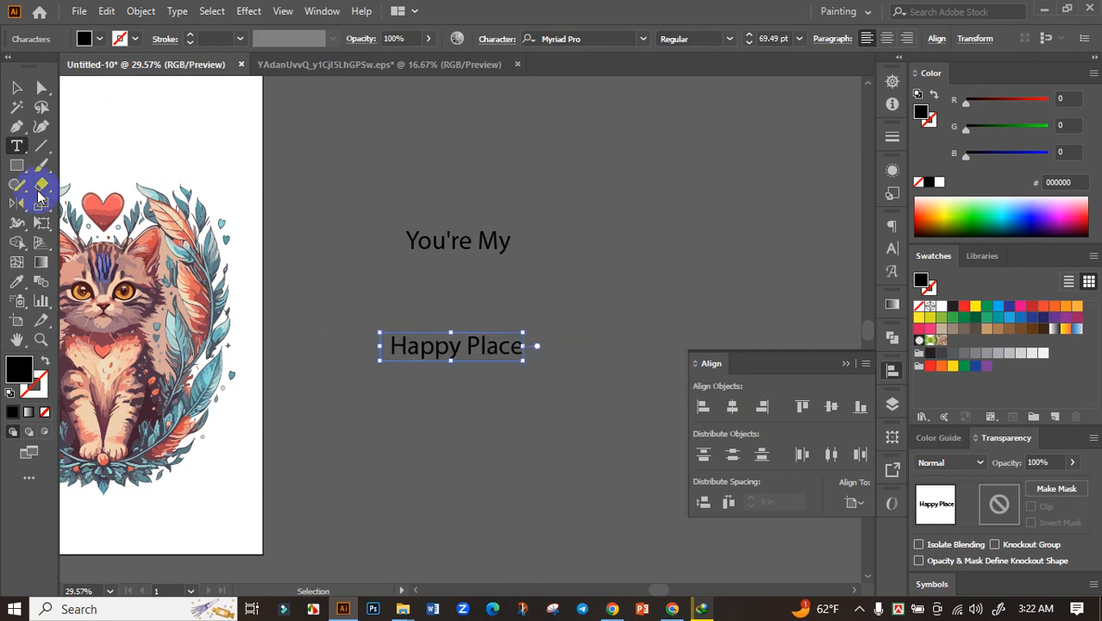
click(17, 87)
drag(476, 353, 475, 444)
click(481, 376)
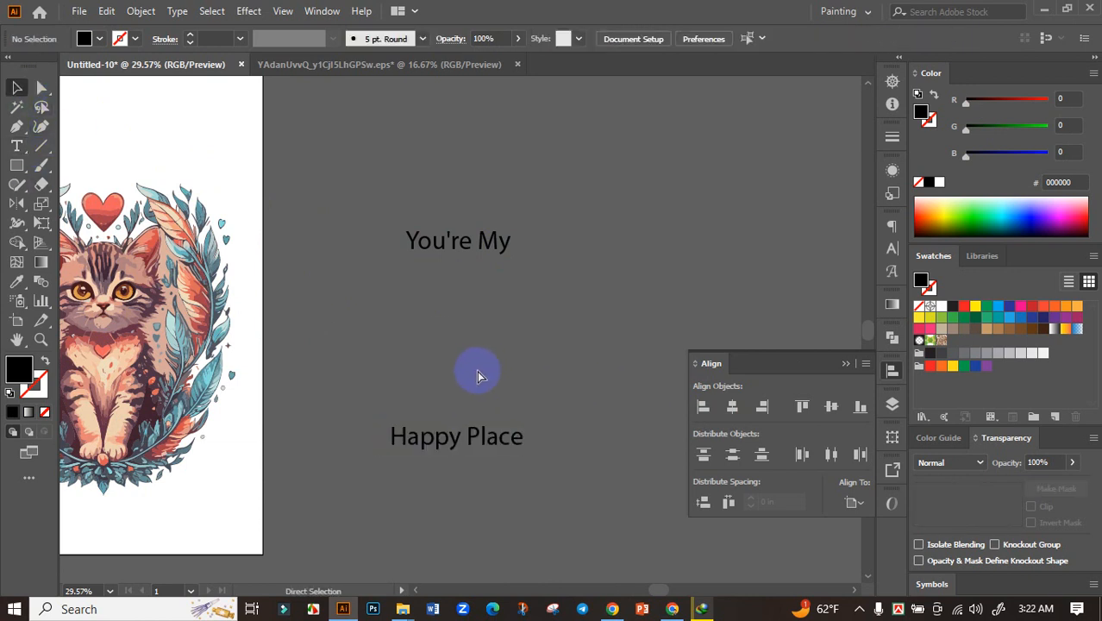
key(ctrl+v)
drag(467, 345, 469, 319)
Step: Set "You're My" in the Anja Eliane font and move it to the top of the artboard above the kitten
click(462, 239)
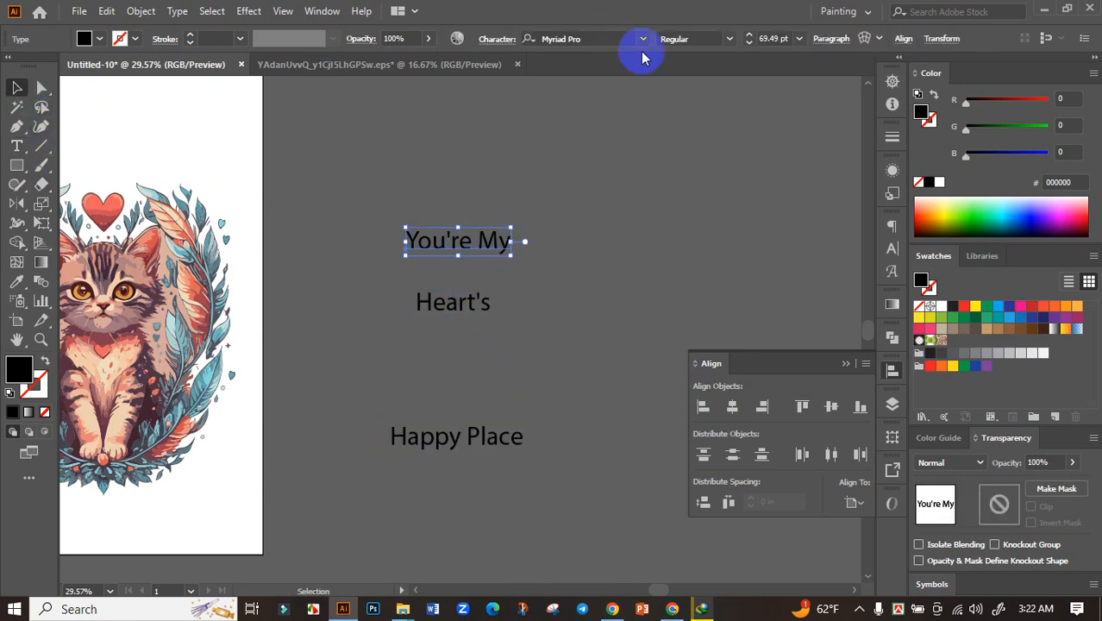
click(642, 39)
click(746, 142)
click(561, 215)
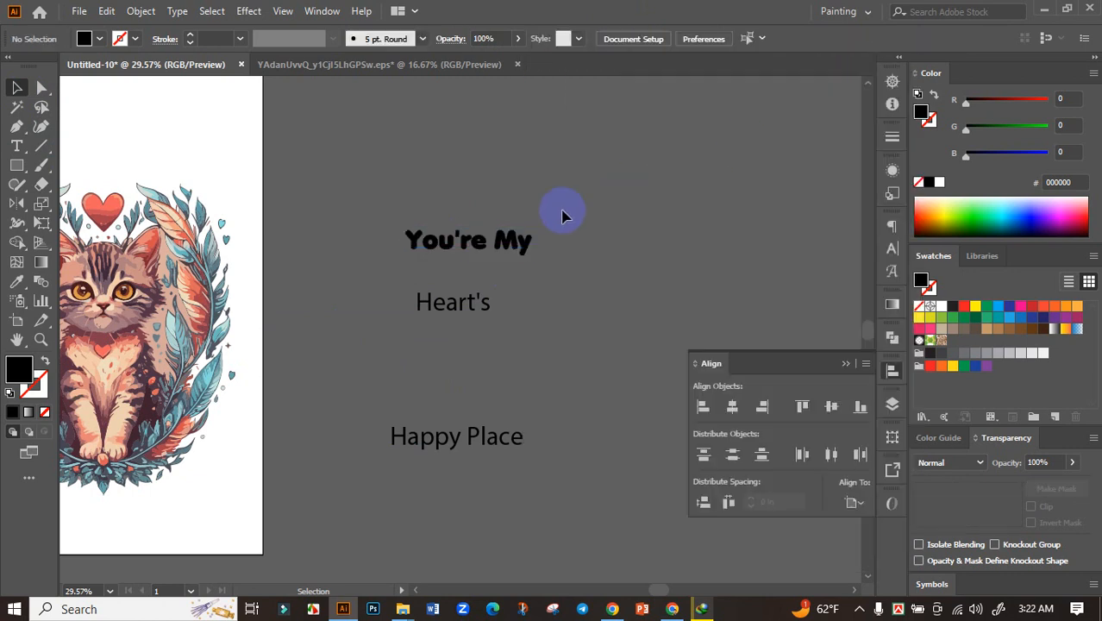
drag(475, 247, 320, 117)
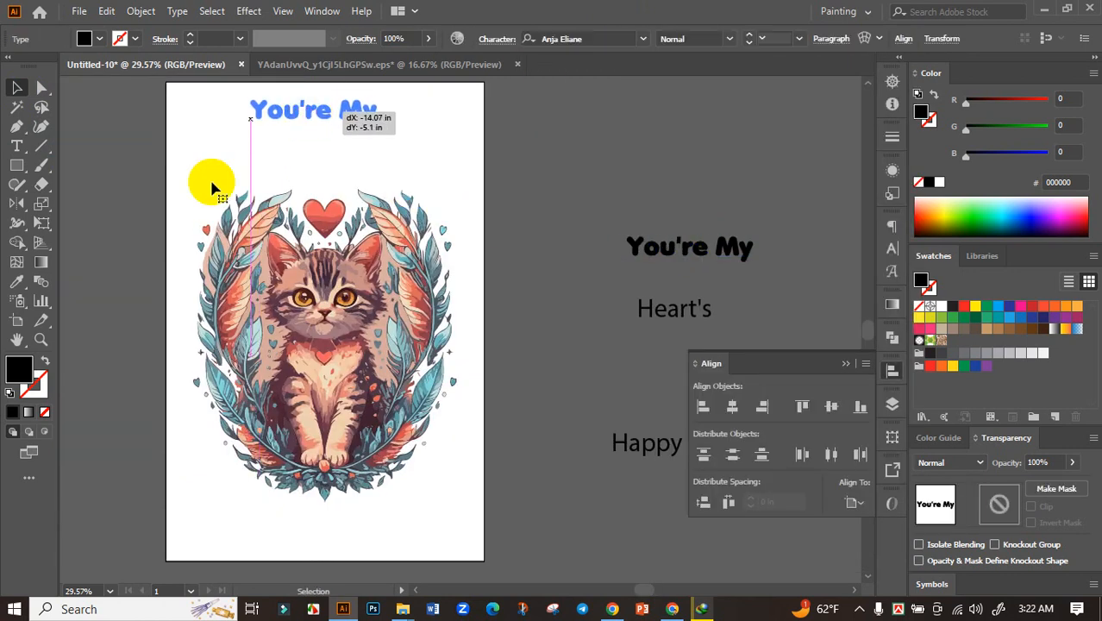
drag(212, 186, 213, 186)
Step: Fill "You're My" with the heart's coral colour (f26360) and enlarge the text
click(17, 283)
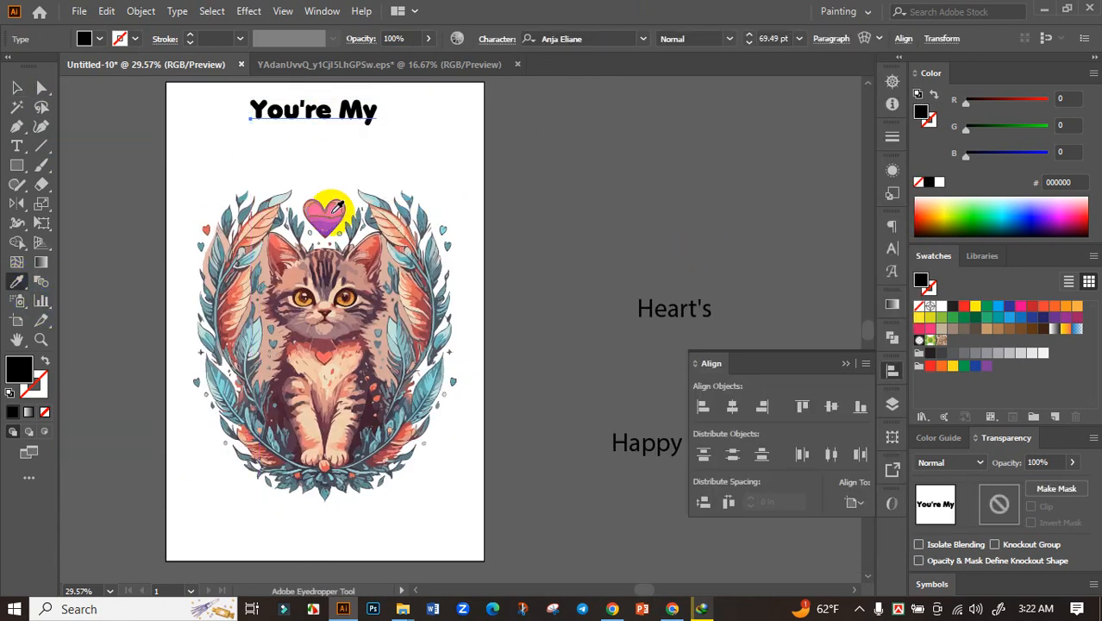
click(333, 212)
click(16, 87)
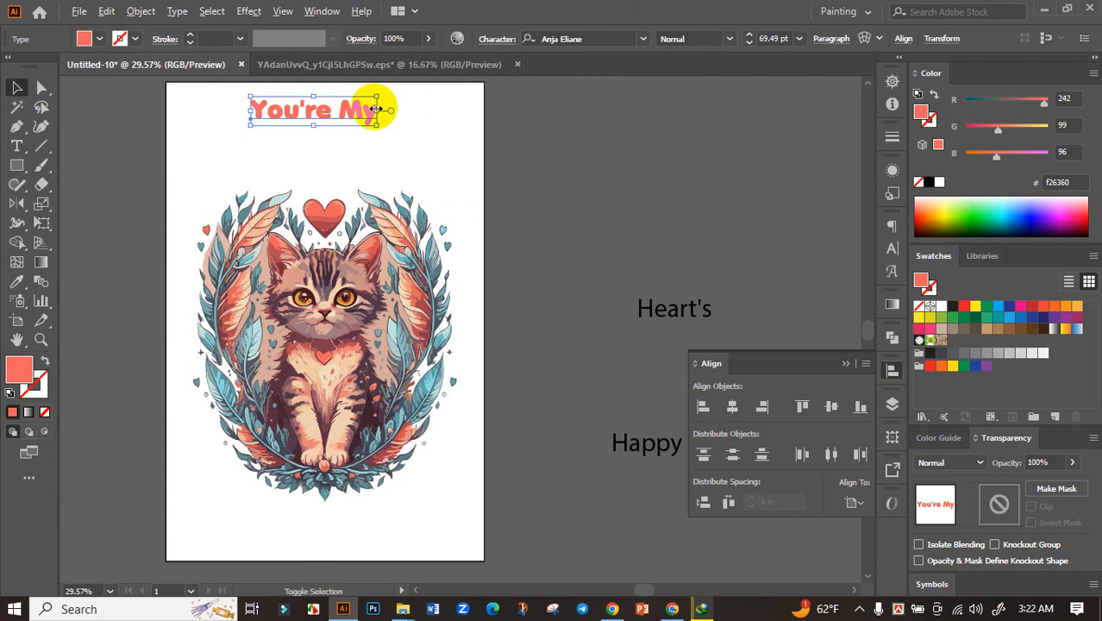
drag(376, 108, 402, 138)
click(636, 299)
Step: Set "Heart's" in Falcon-Poster-Bold and place it below "You're My", enlarged to about 226 pt
click(678, 319)
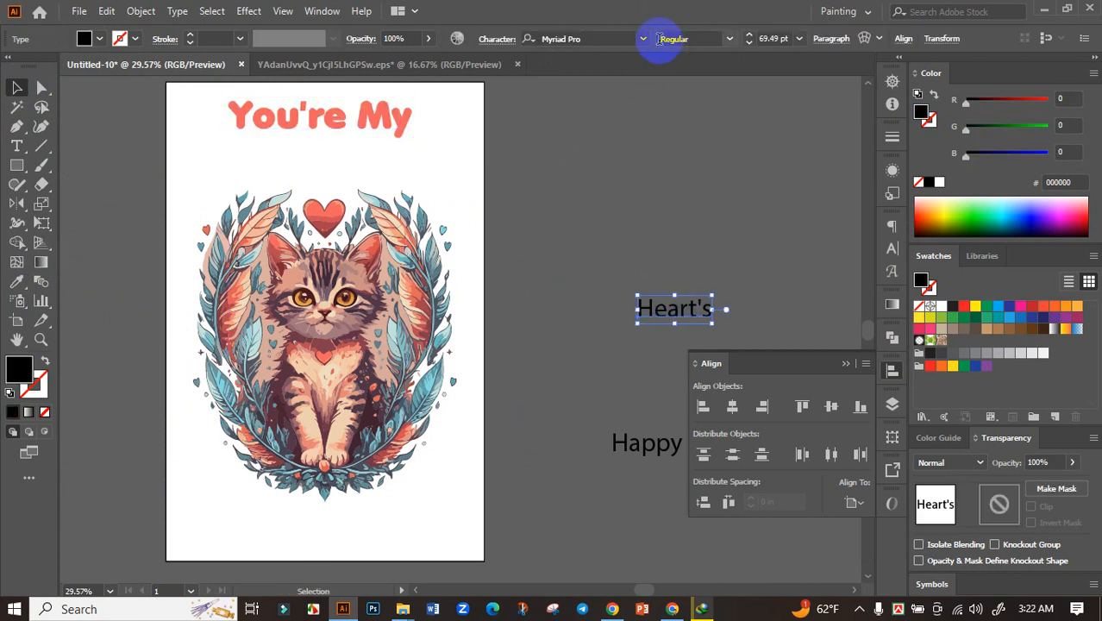
click(644, 38)
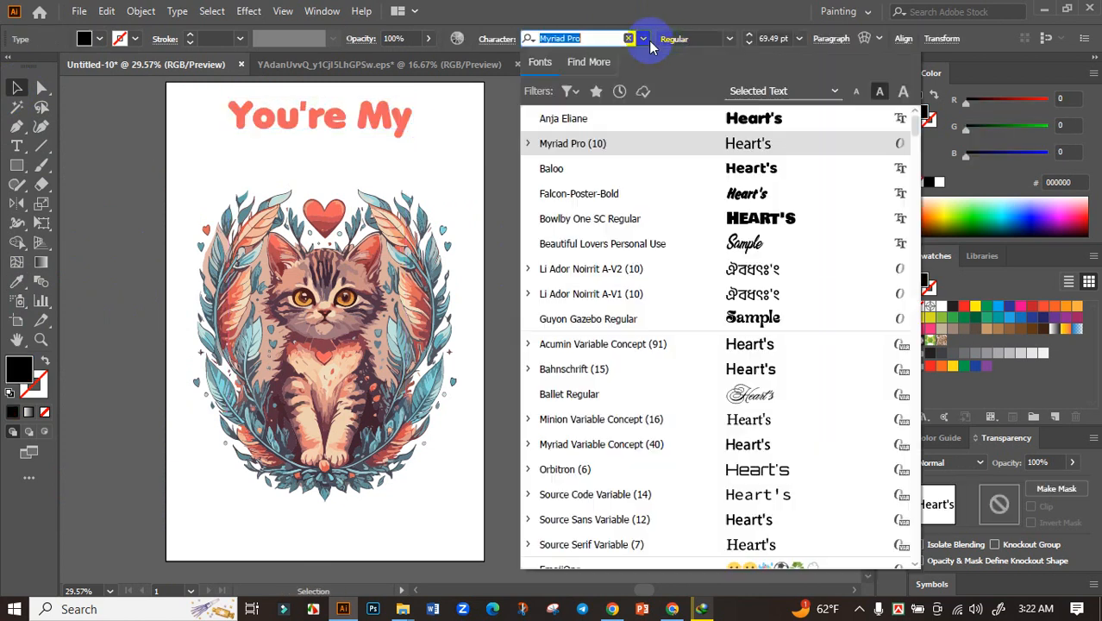
click(746, 198)
drag(681, 312, 369, 161)
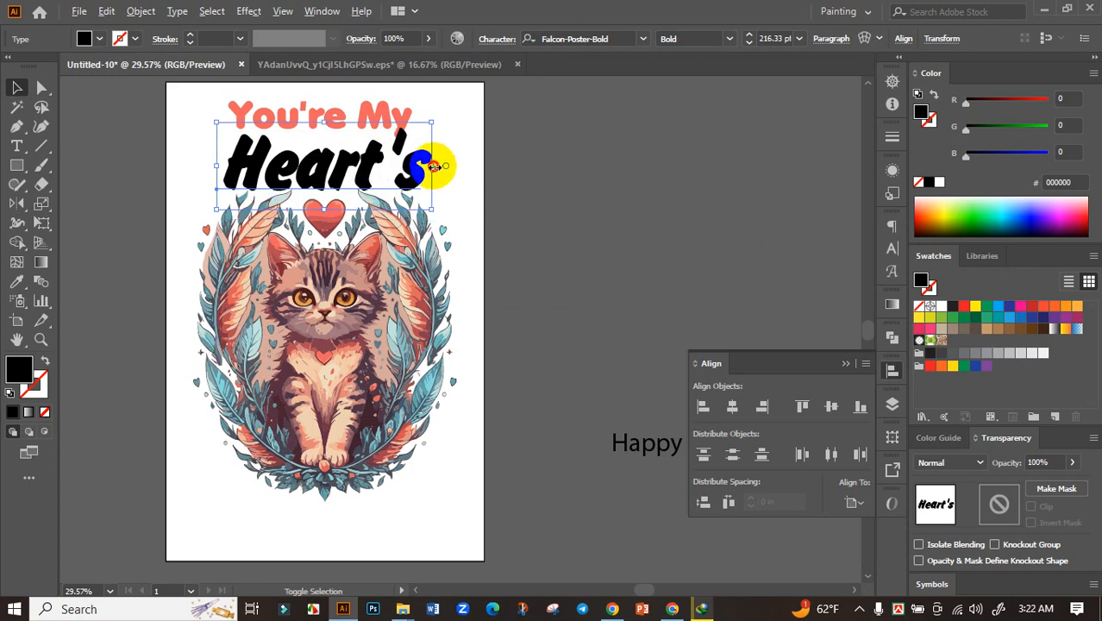
drag(434, 168, 438, 165)
click(490, 145)
Step: Shrink "You're My" and lower it so it nests against the top of "Heart's"
scroll(371, 121, up, 3)
click(366, 110)
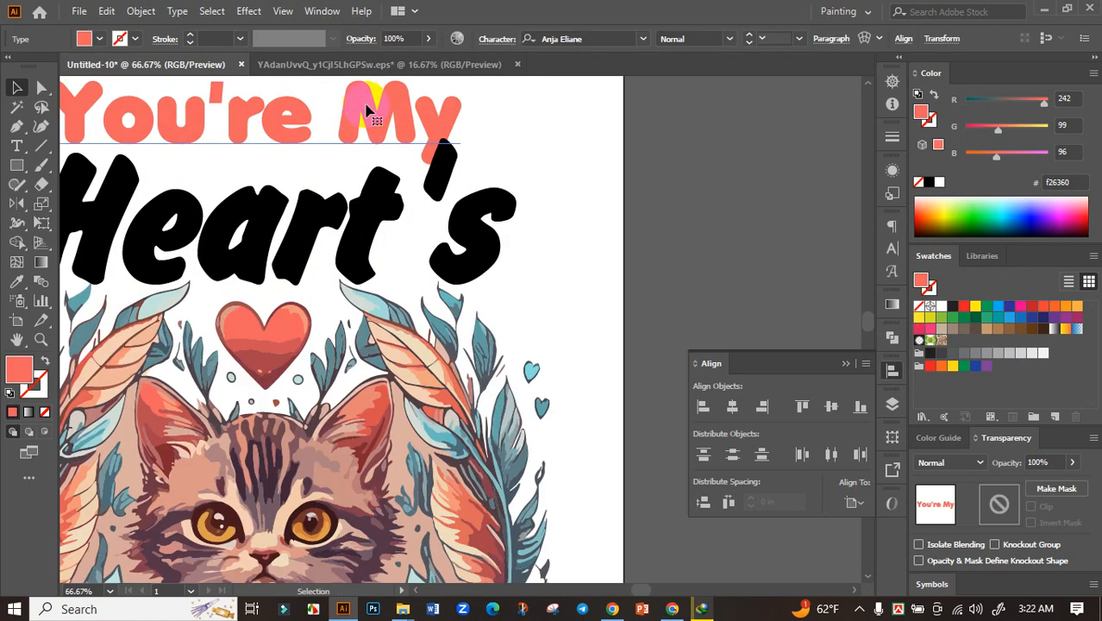
drag(366, 110, 385, 143)
drag(487, 150, 419, 153)
drag(380, 145, 378, 133)
key(ctrl+z)
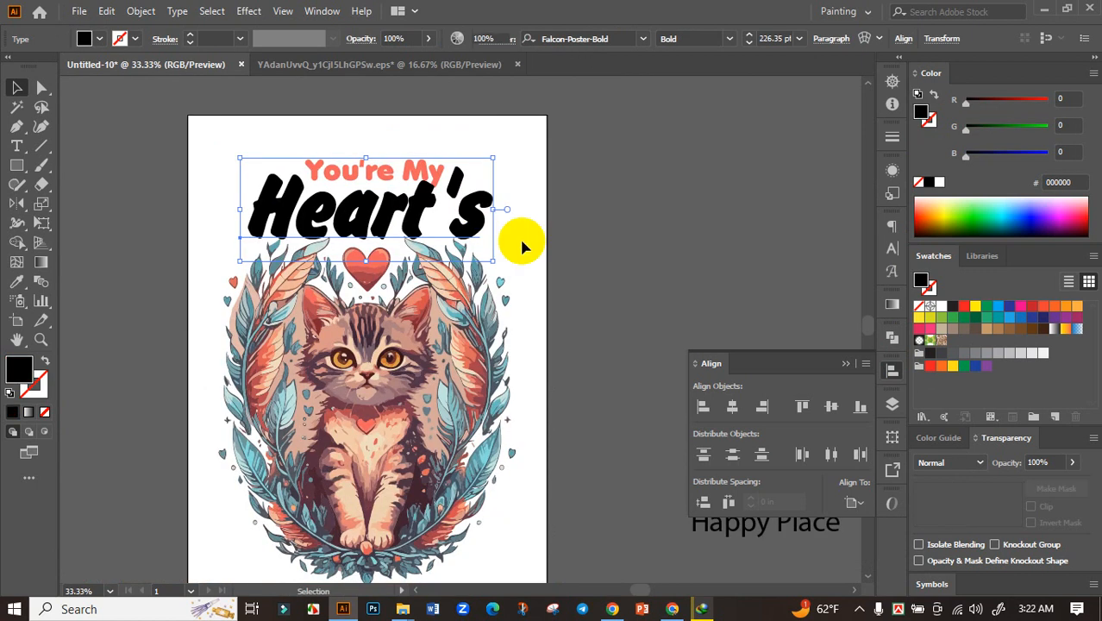
click(521, 237)
Step: Enlarge "You're My" to about 73 pt and fit it between the H and the apostrophe of "Heart's"
click(462, 228)
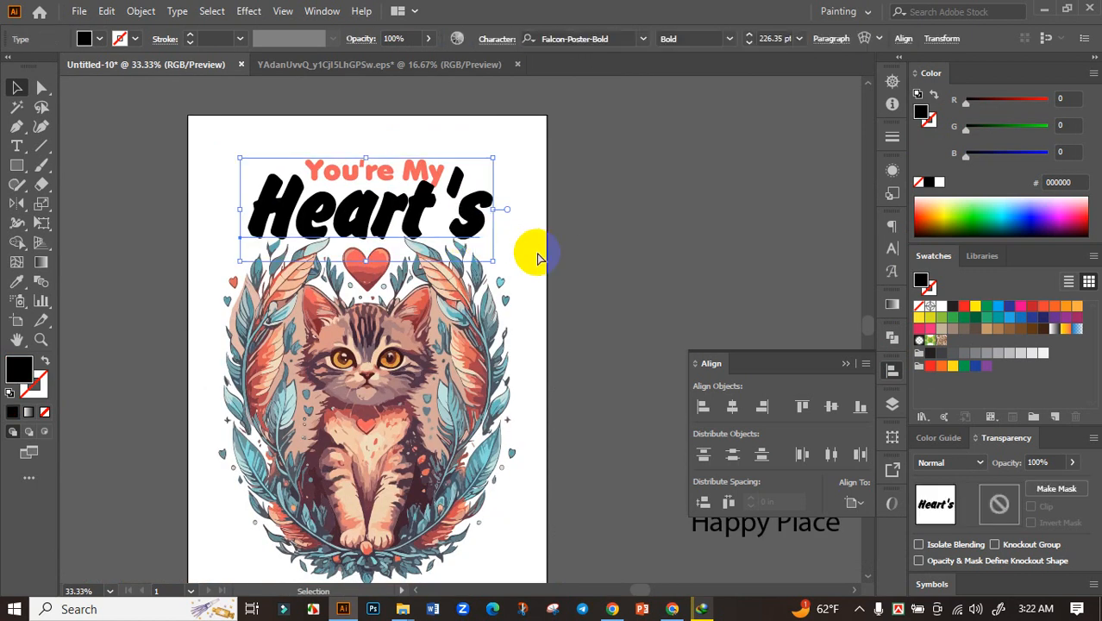
click(550, 263)
drag(612, 243, 633, 314)
scroll(424, 260, up, 2)
mouse_move(440, 222)
mouse_down()
mouse_move(421, 218)
mouse_move(437, 200)
mouse_move(426, 229)
mouse_move(434, 237)
mouse_up()
drag(497, 203, 518, 197)
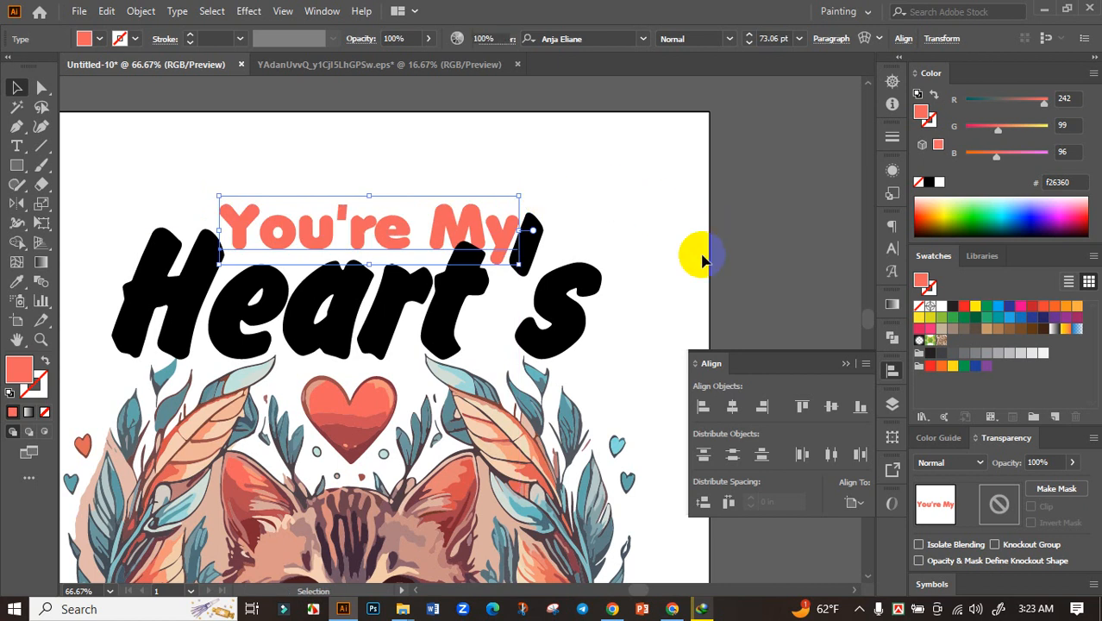
scroll(701, 262, down, 3)
scroll(467, 236, up, 3)
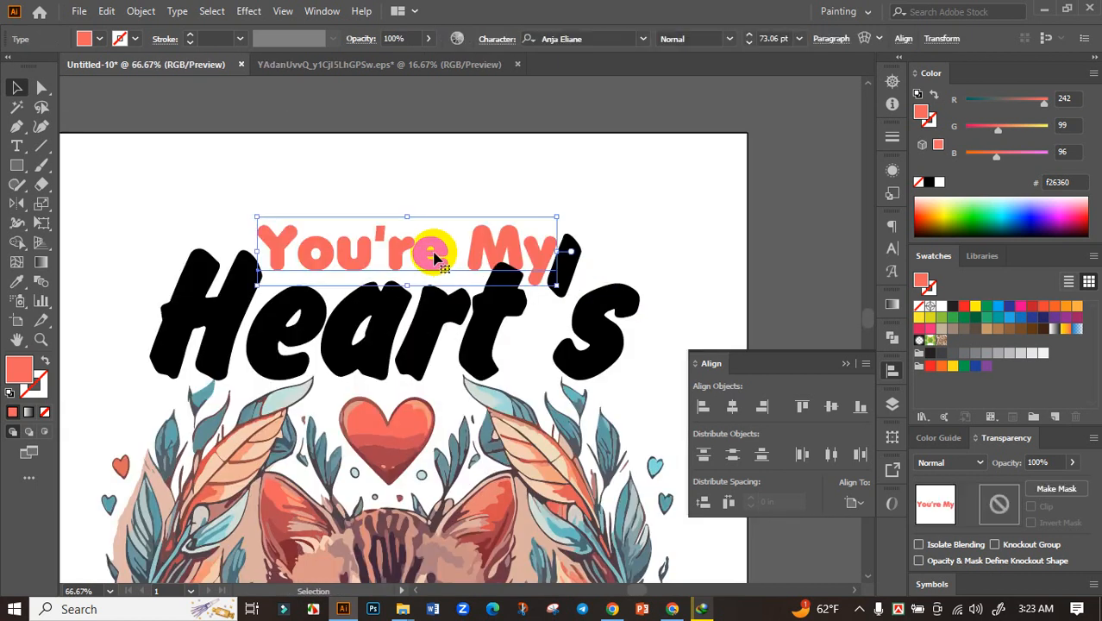
Step: Lower "You're My" slightly so it nests more closely between the H and the apostrophe of "Heart's"
drag(432, 253, 433, 261)
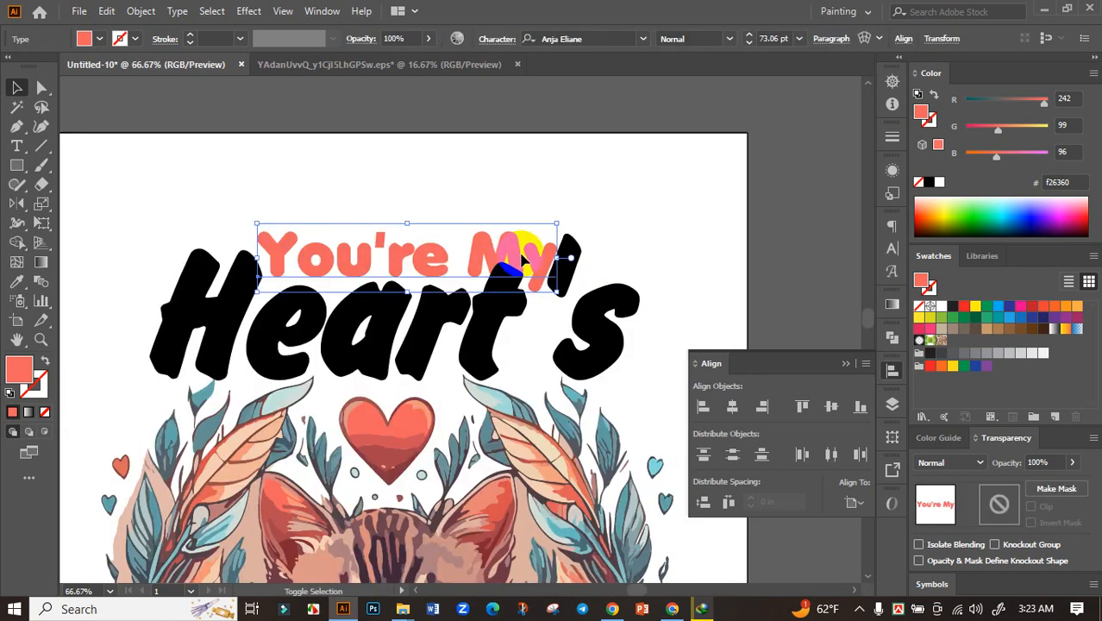
scroll(523, 257, up, 2)
drag(601, 267, 421, 223)
scroll(577, 276, down, 3)
click(639, 283)
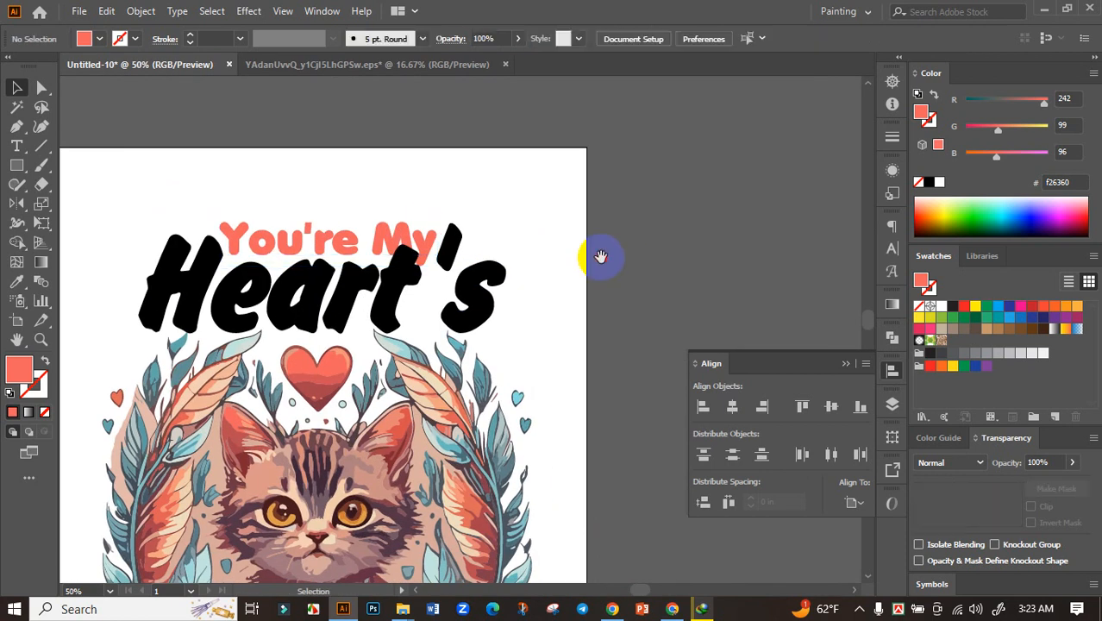
drag(601, 256, 598, 292)
scroll(306, 295, up, 2)
drag(371, 275, 404, 312)
scroll(530, 293, down, 3)
click(571, 269)
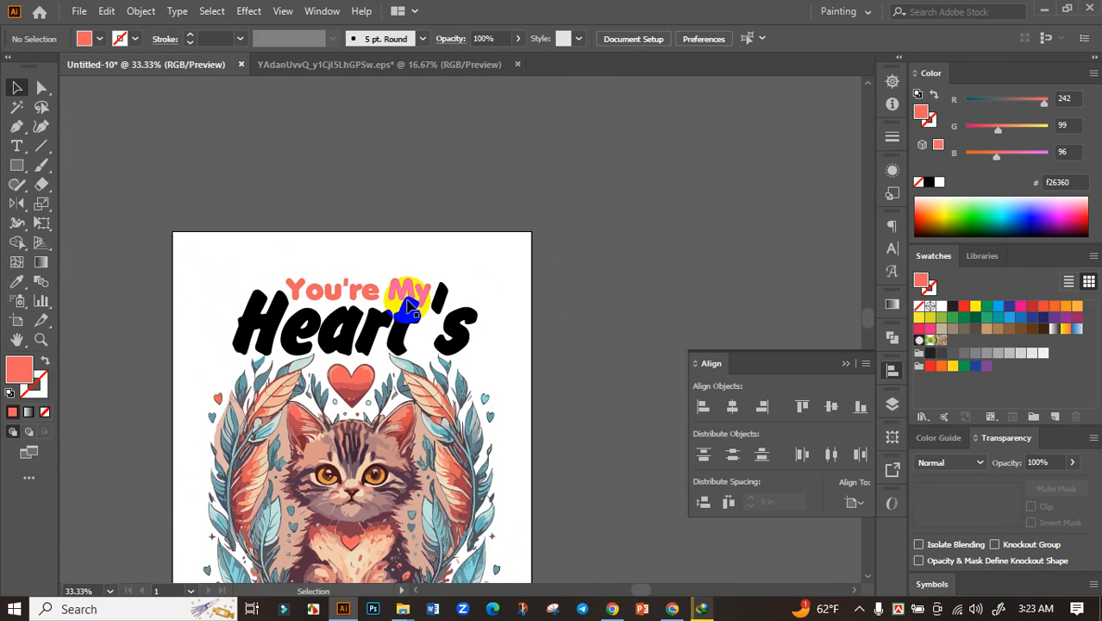
Step: Stretch "You're My" slightly taller, to about 85 pt
scroll(391, 299, up, 2)
click(338, 307)
drag(327, 250, 328, 246)
click(565, 291)
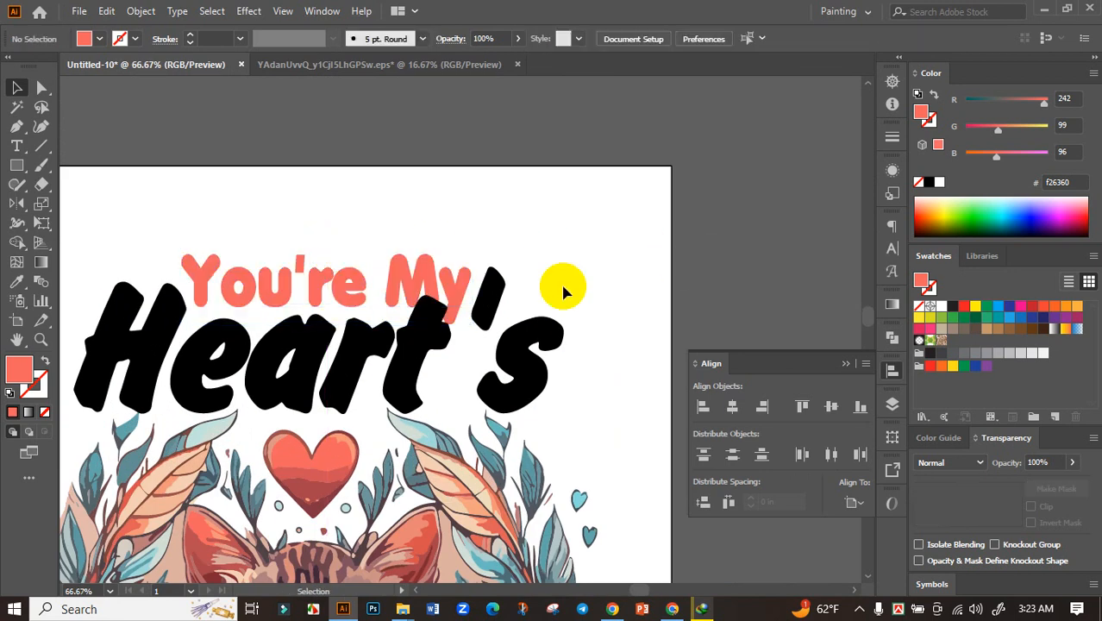
Step: Convert "You're My" to outlines and bring it to the front
mouse_move(407, 291)
mouse_down()
mouse_move(424, 302)
mouse_move(406, 291)
mouse_up()
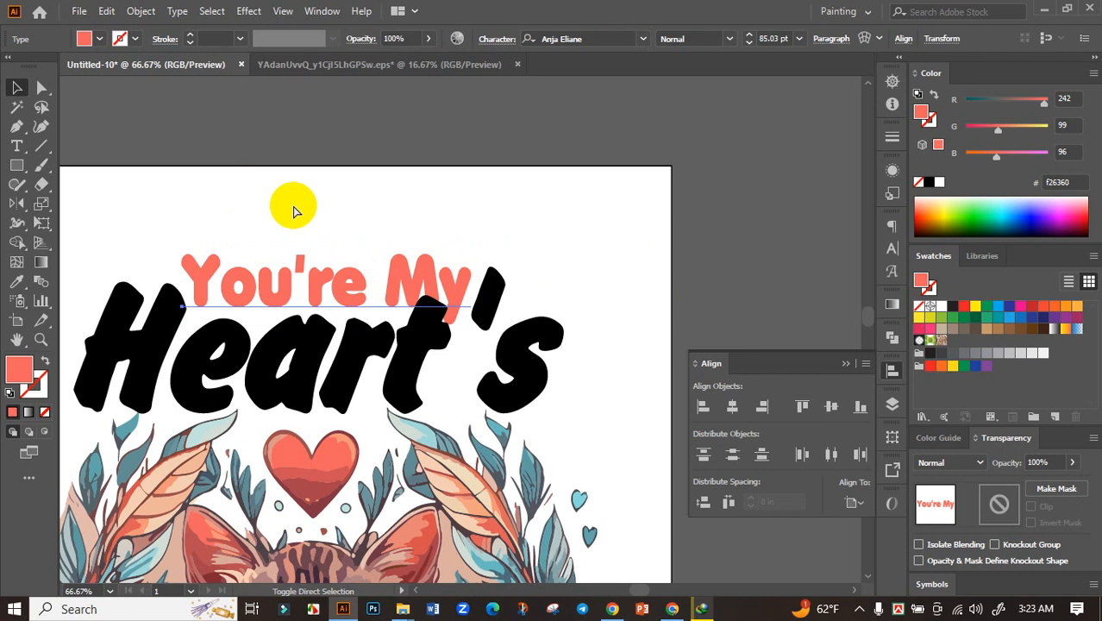
key(ctrl+shift+o)
right_click(420, 278)
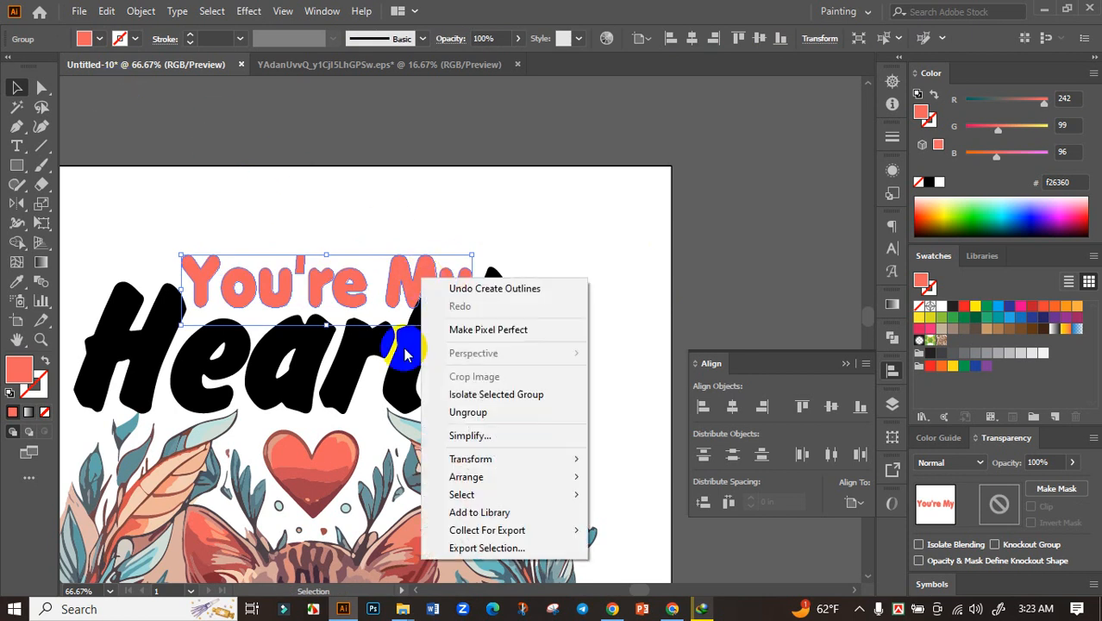
mouse_move(500, 475)
click(642, 476)
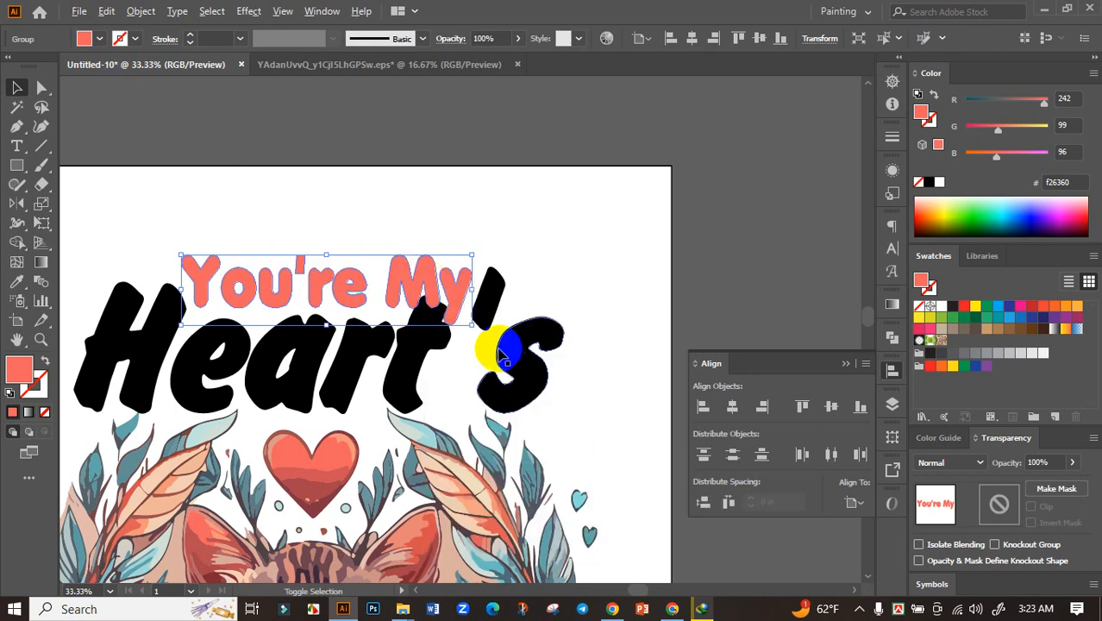
Step: Centre "Heart's" horizontally on the artboard
scroll(500, 348, down, 2)
click(568, 340)
click(513, 363)
click(732, 406)
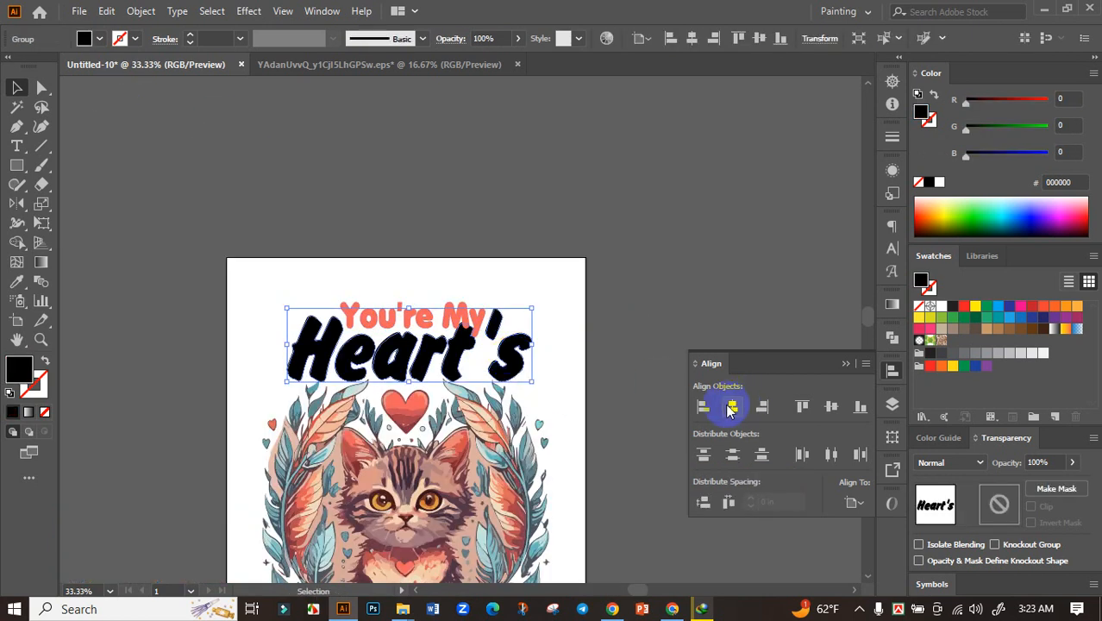
Step: Align "You're My" and "Heart's" to each other on their horizontal centres
click(674, 335)
scroll(466, 312, up, 2)
click(464, 307)
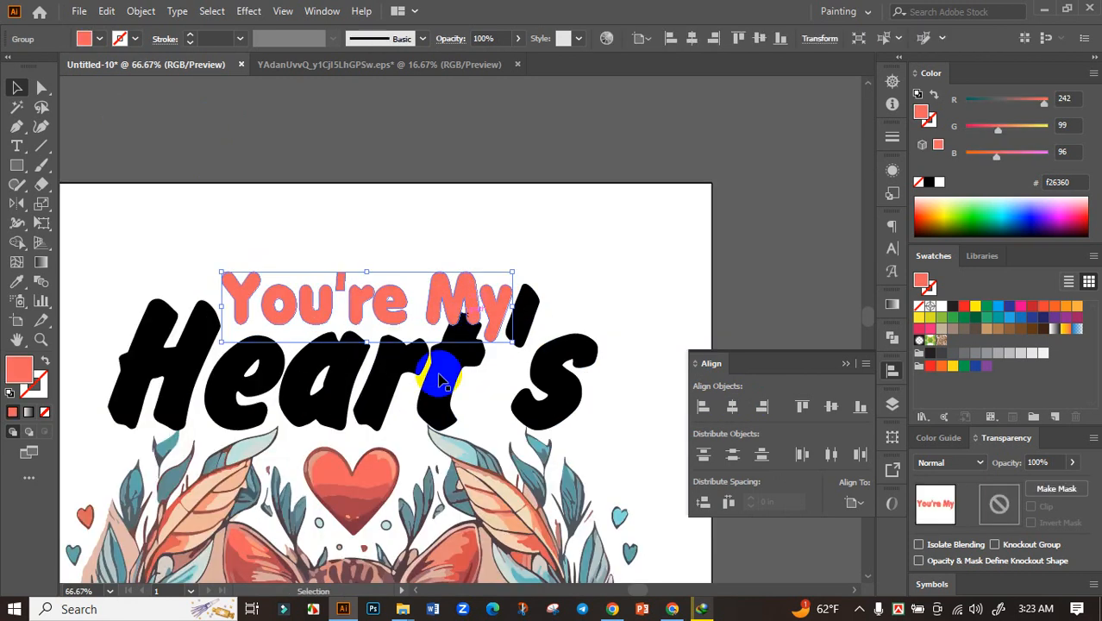
shift+click(442, 388)
click(732, 406)
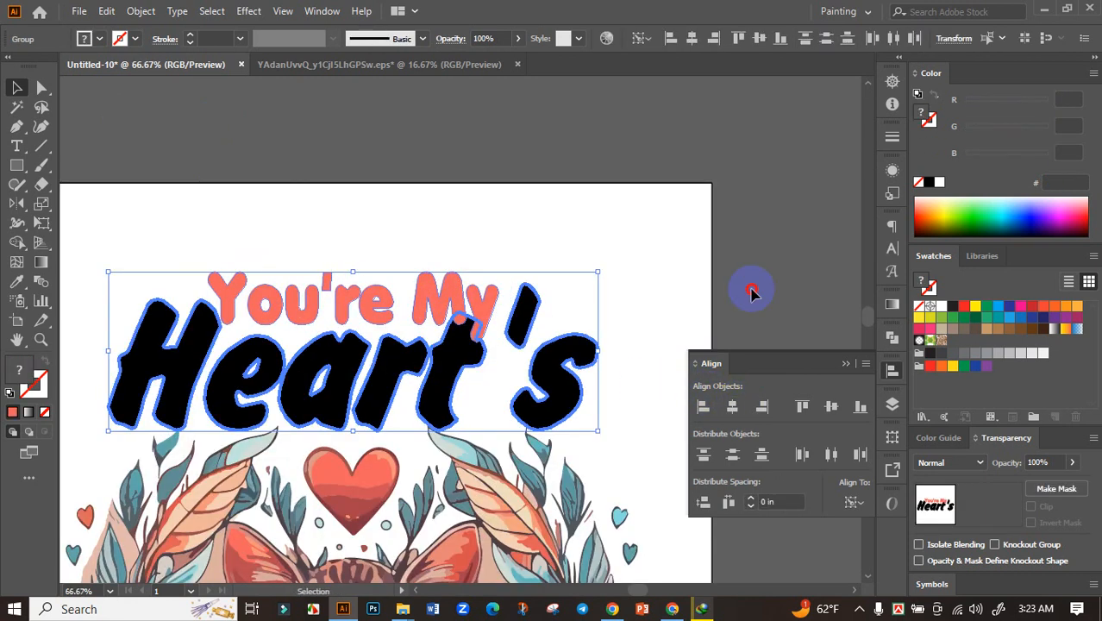
Step: Nudge "You're My" slightly up and to the right above "Heart's"
click(750, 291)
scroll(421, 300, up, 1)
click(435, 317)
drag(435, 318, 442, 310)
scroll(439, 319, down, 2)
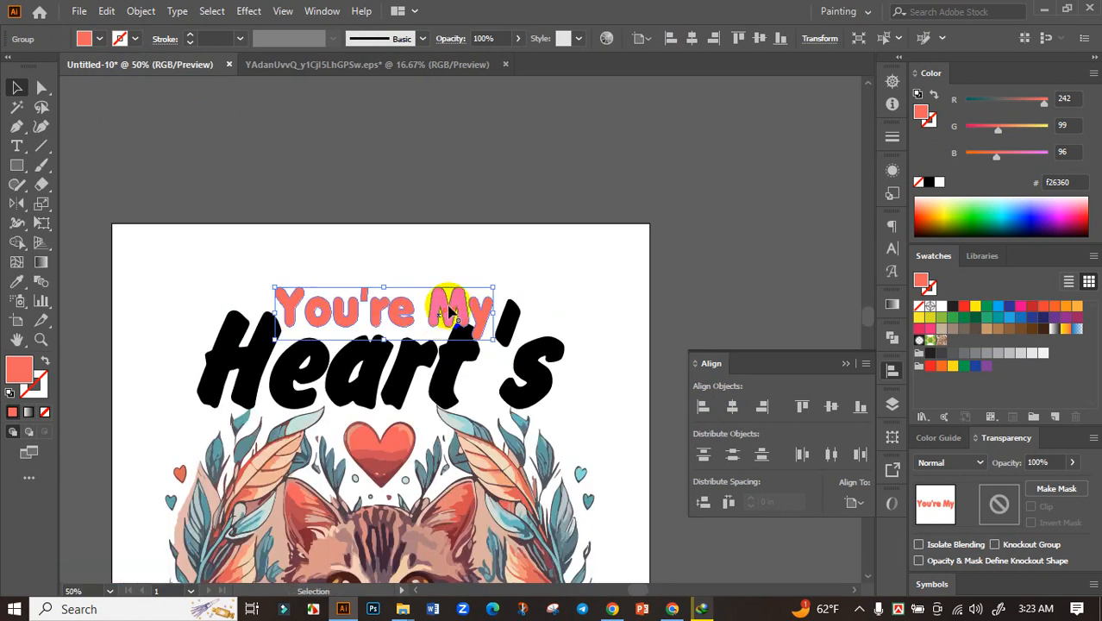
Step: Offset the "You're My" outlines by 0.14 in with miter joins and cut the resulting offset shapes
click(146, 12)
mouse_move(259, 395)
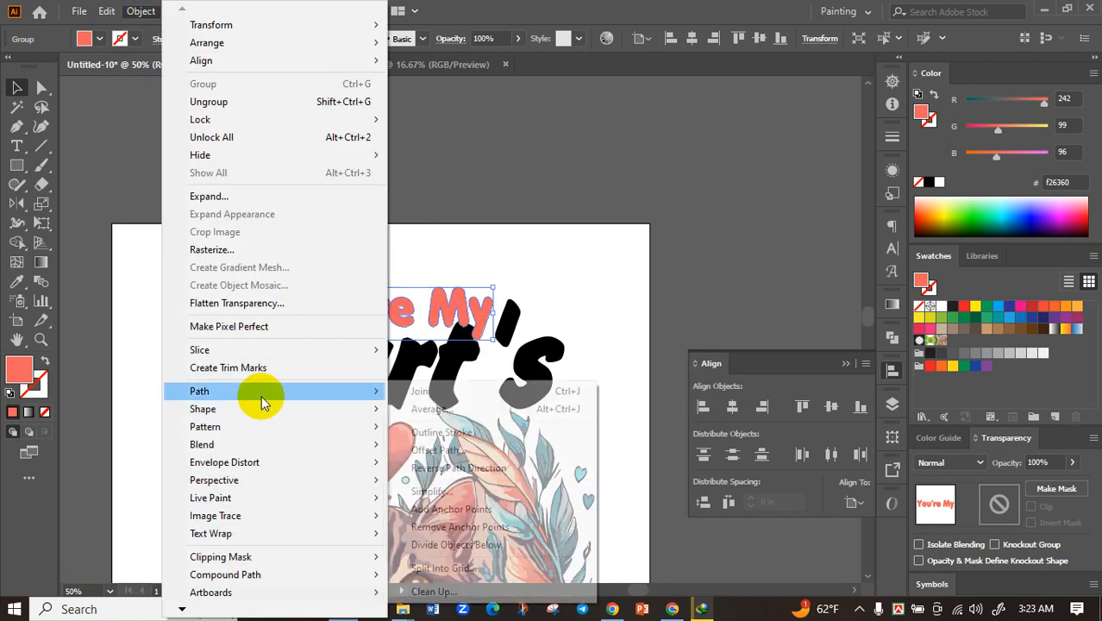
click(579, 450)
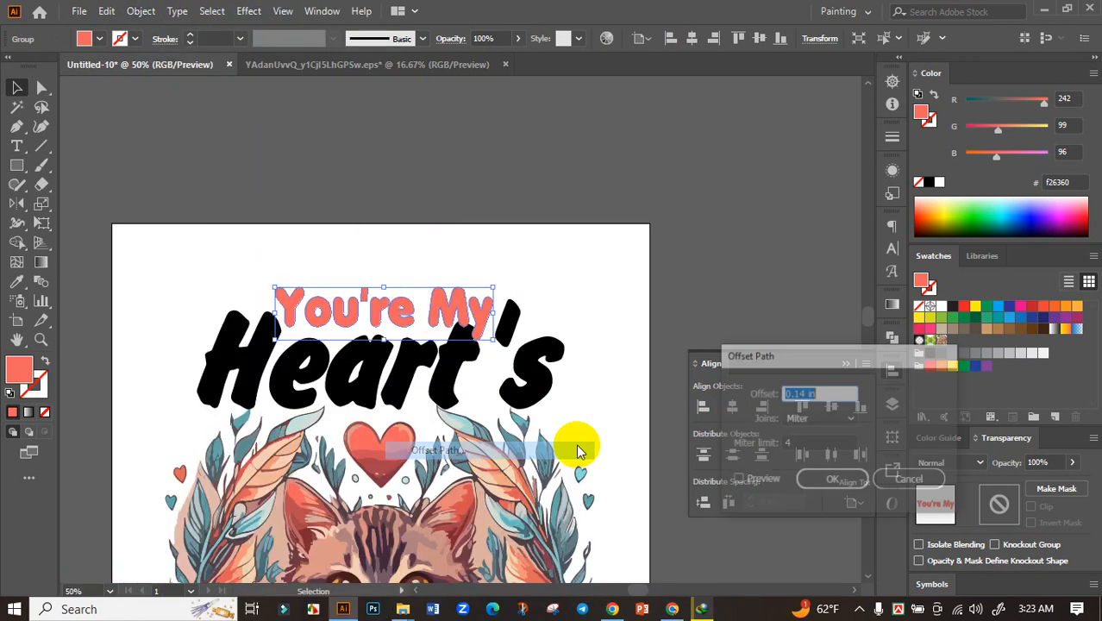
click(737, 480)
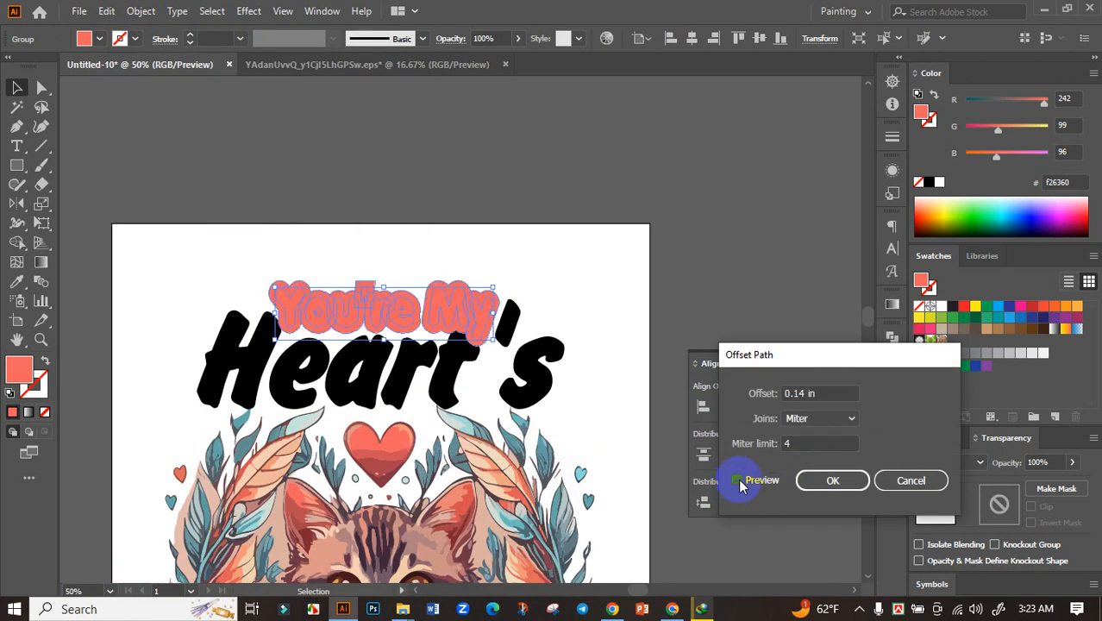
click(820, 480)
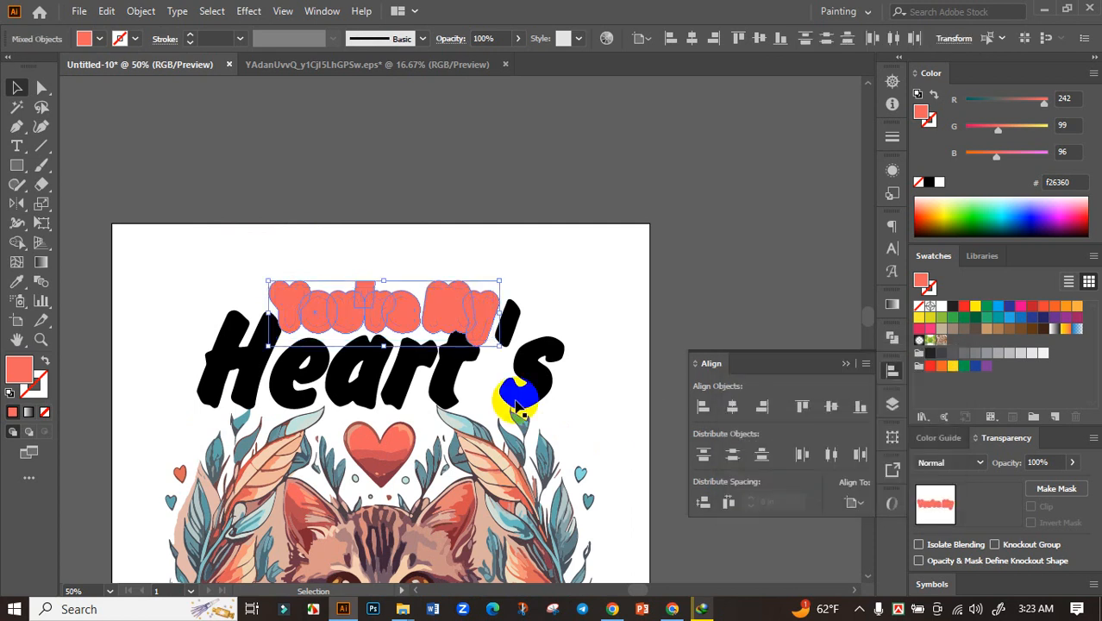
scroll(398, 352, up, 2)
key(ctrl+x)
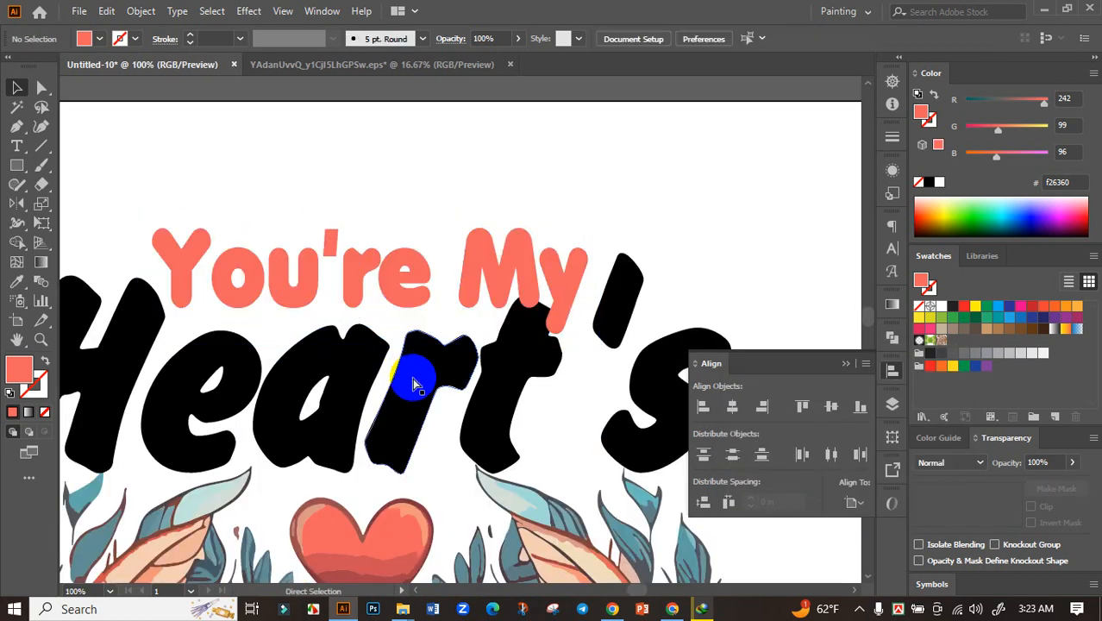
Step: Make an opacity mask for "Heart's" with clipping turned off and open the mask for editing
scroll(412, 384, down, 1)
click(552, 391)
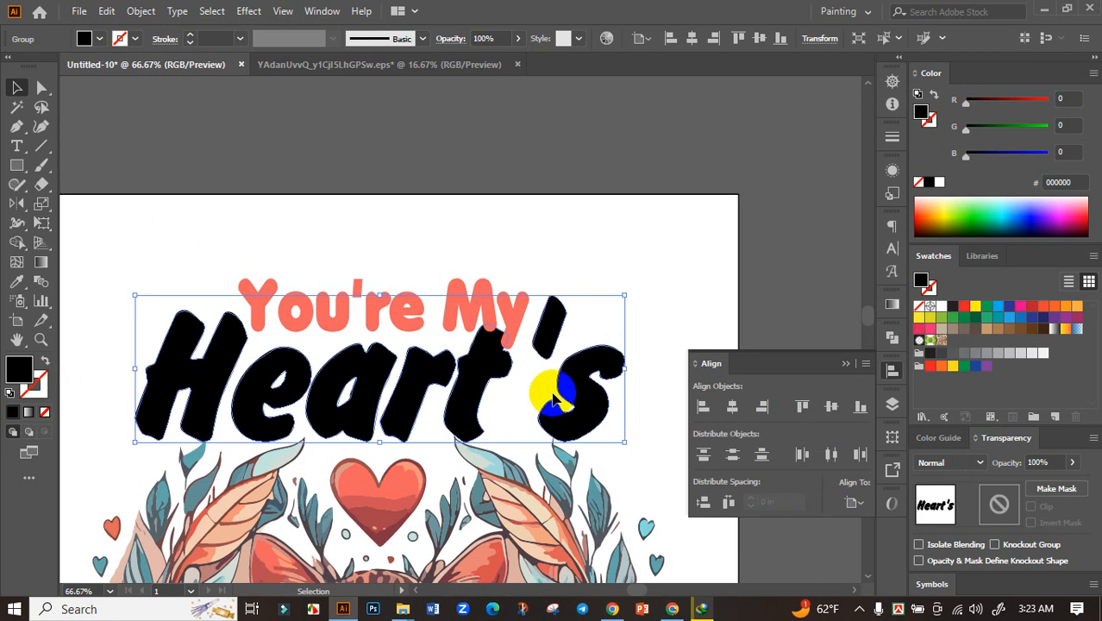
click(1057, 489)
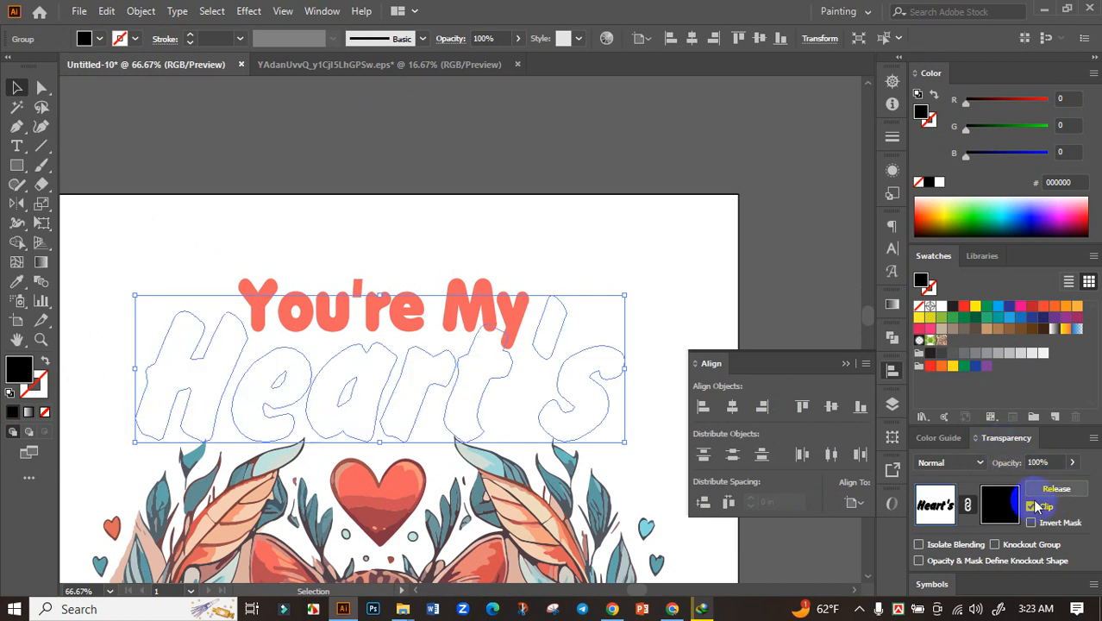
click(1031, 507)
click(999, 504)
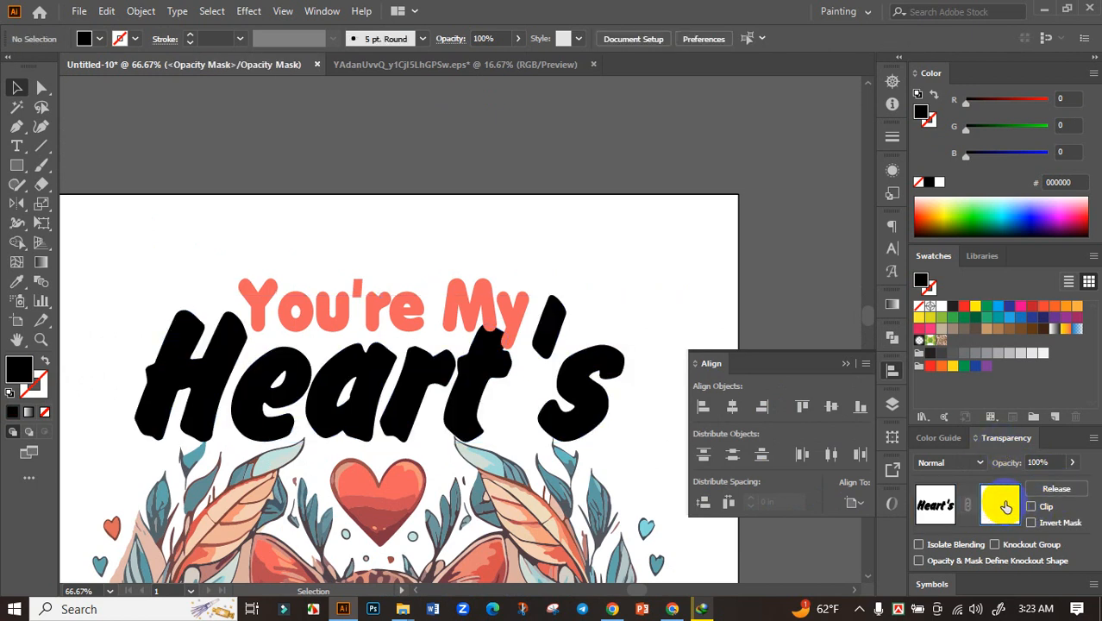
Step: Paste the offset shapes in place inside the mask, fill them black (000000), and return to the artwork
key(ctrl+f)
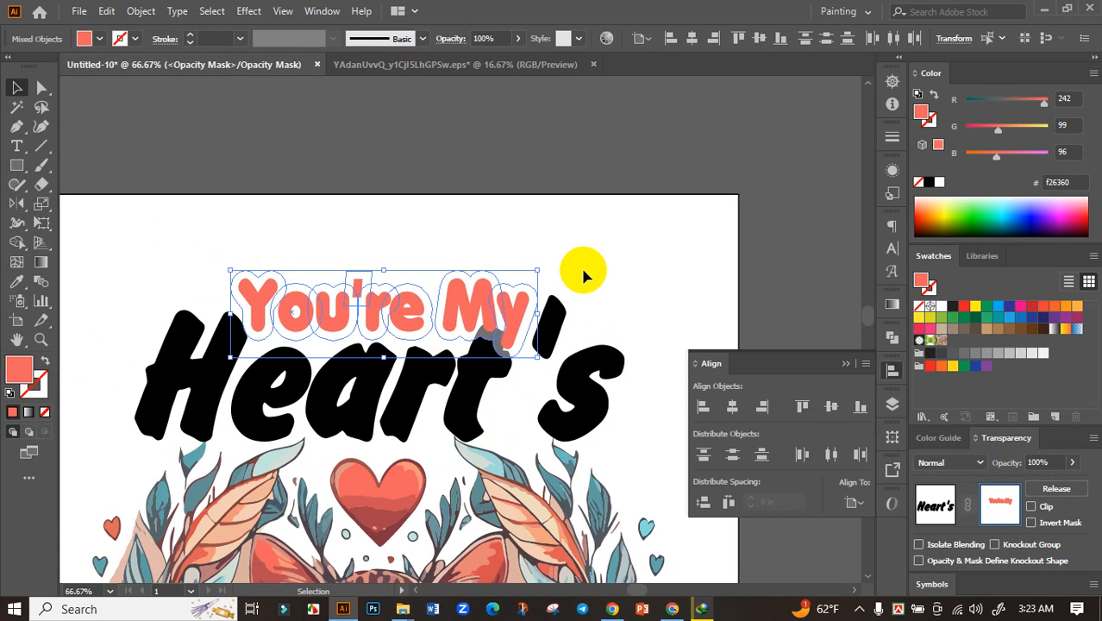
click(930, 183)
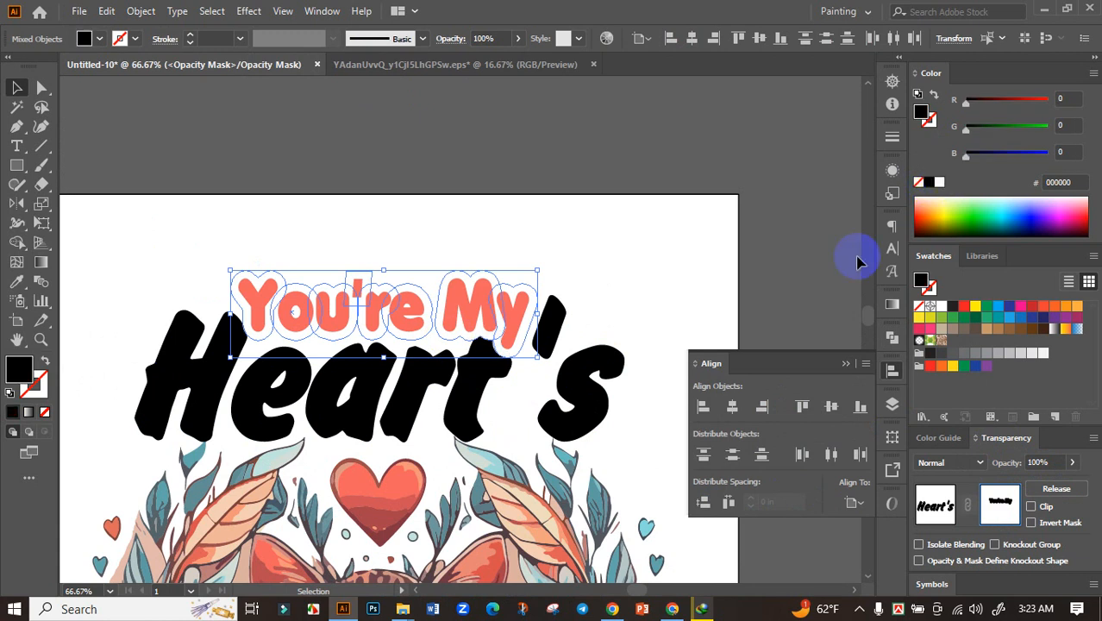
click(818, 324)
click(936, 505)
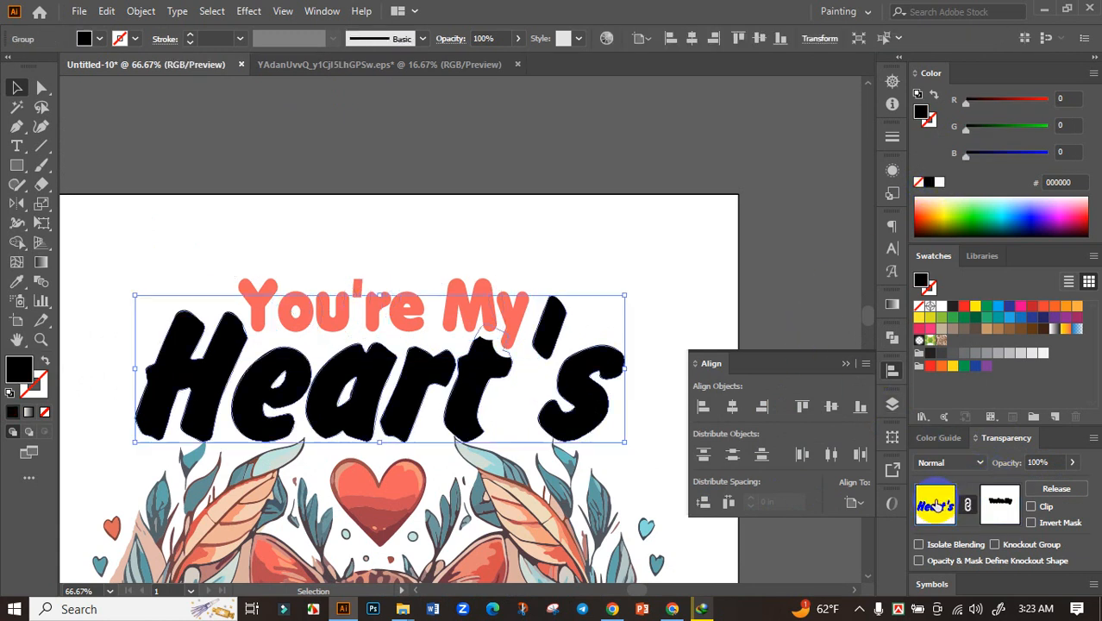
click(792, 285)
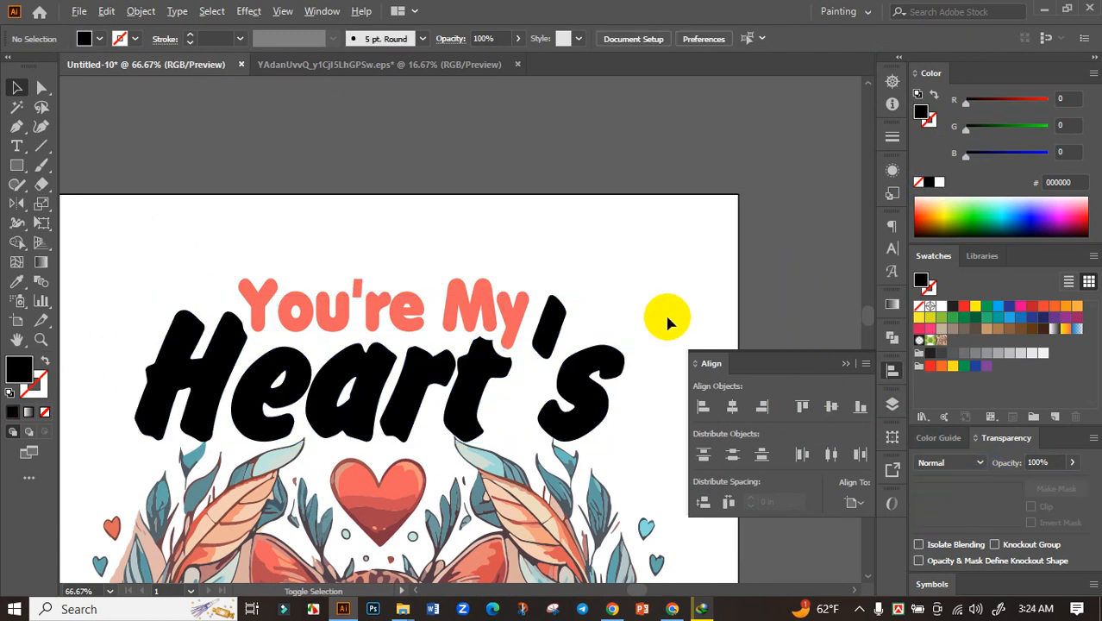
Step: Fill "Heart's" with the darker red (ce5055) sampled from the heart illustration
scroll(667, 321, down, 3)
drag(666, 319, 494, 231)
scroll(387, 252, up, 2)
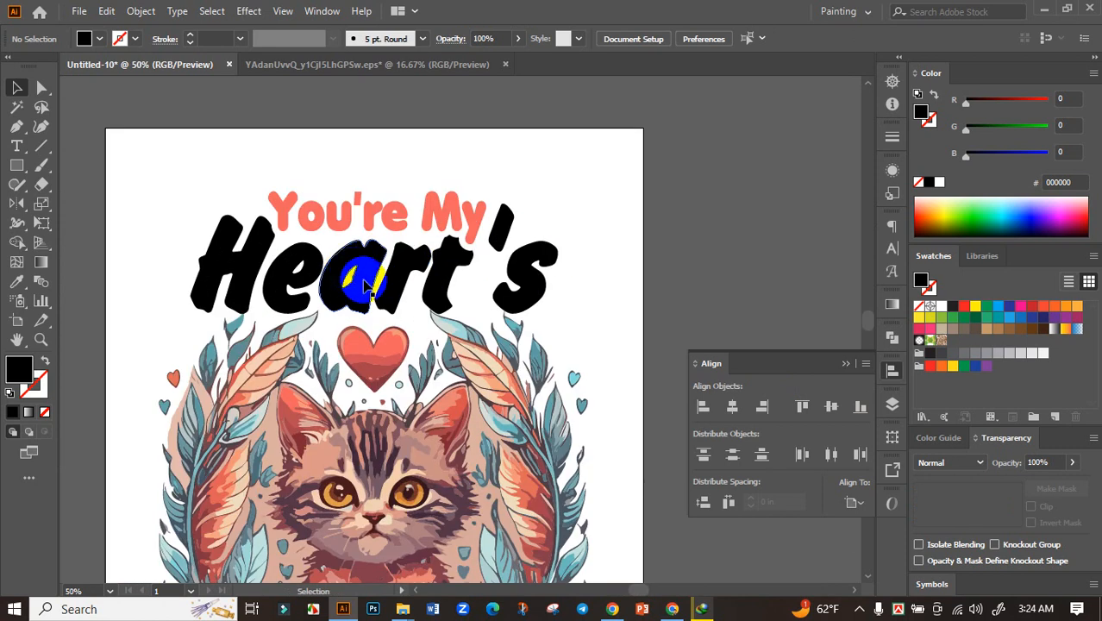
click(382, 270)
click(22, 282)
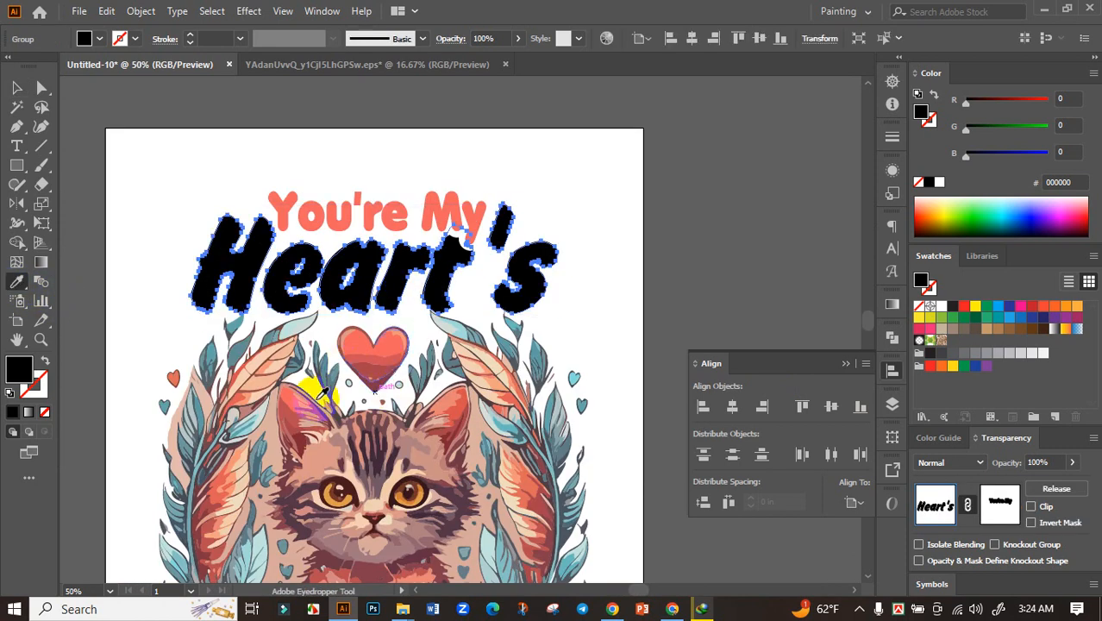
click(386, 362)
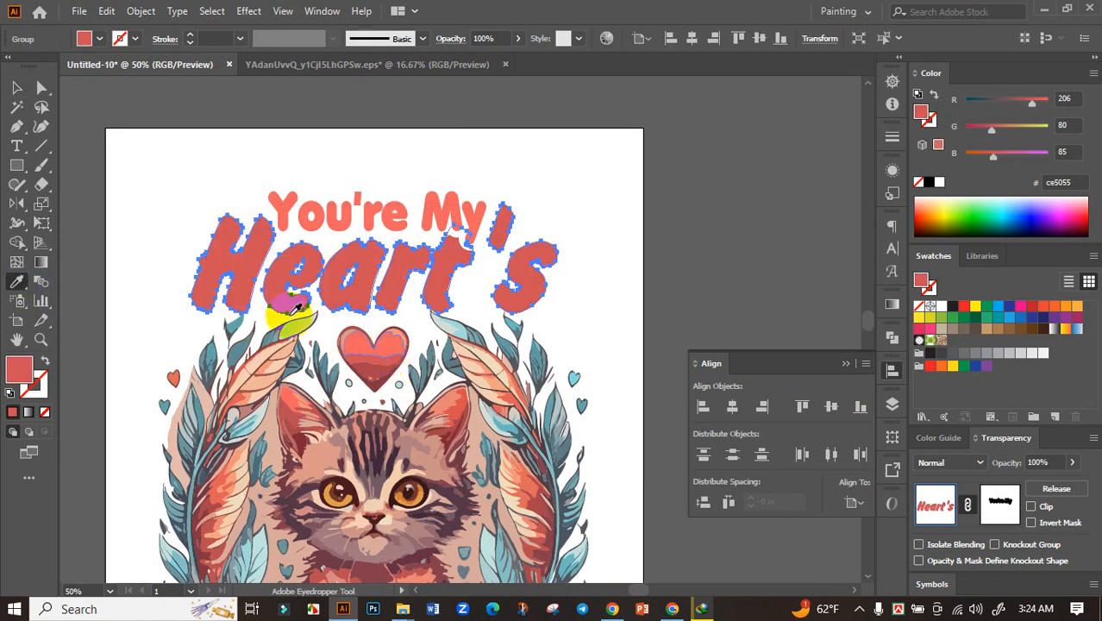
click(17, 87)
click(306, 131)
Step: Fill "You're My" with the darker teal (5e9ca3) sampled from the leaves beside the kitten
click(376, 211)
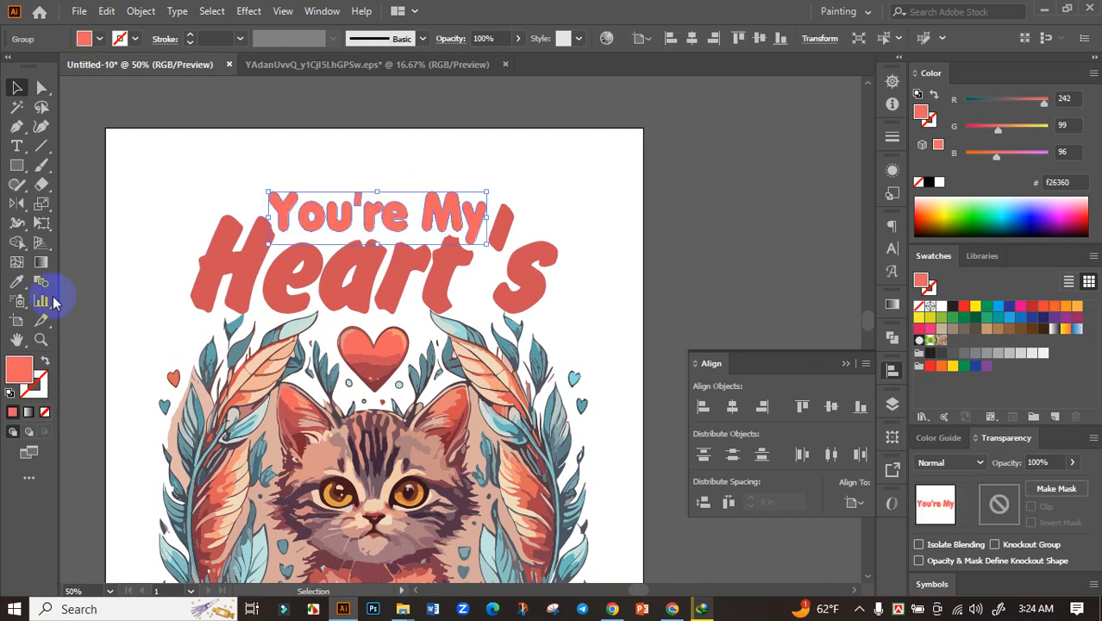
click(17, 282)
click(458, 328)
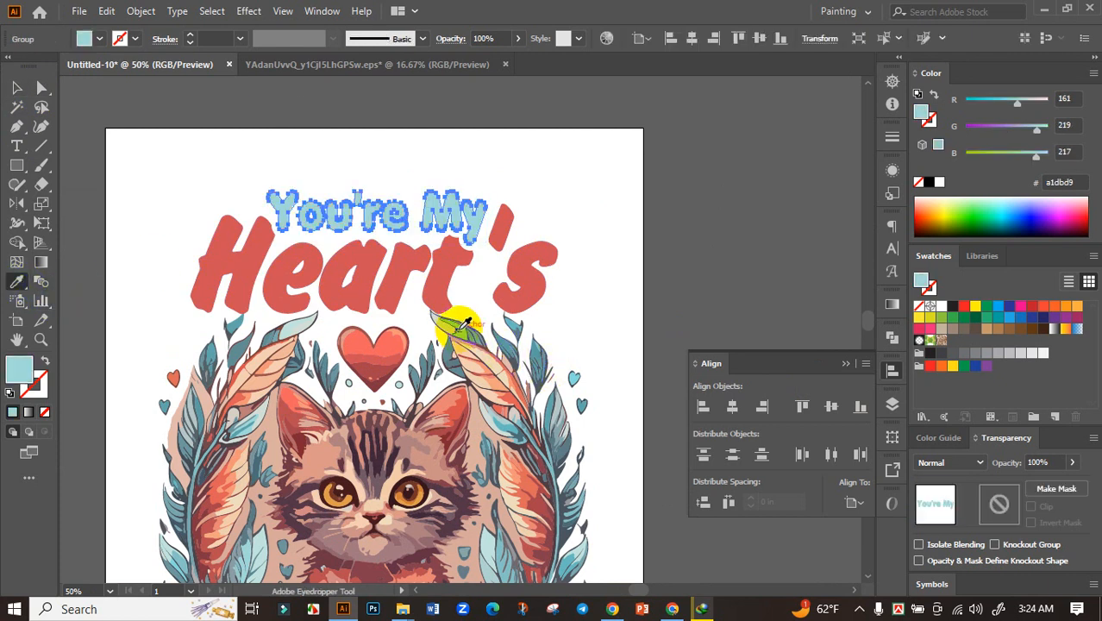
scroll(561, 374, up, 5)
click(498, 288)
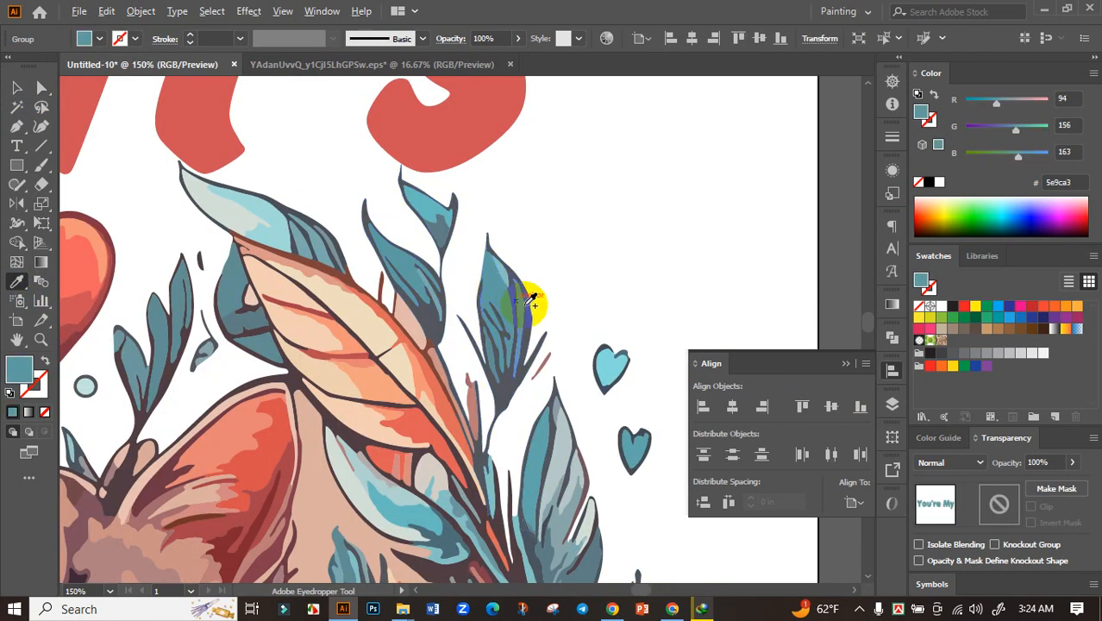
scroll(526, 301, down, 4)
click(16, 87)
click(300, 212)
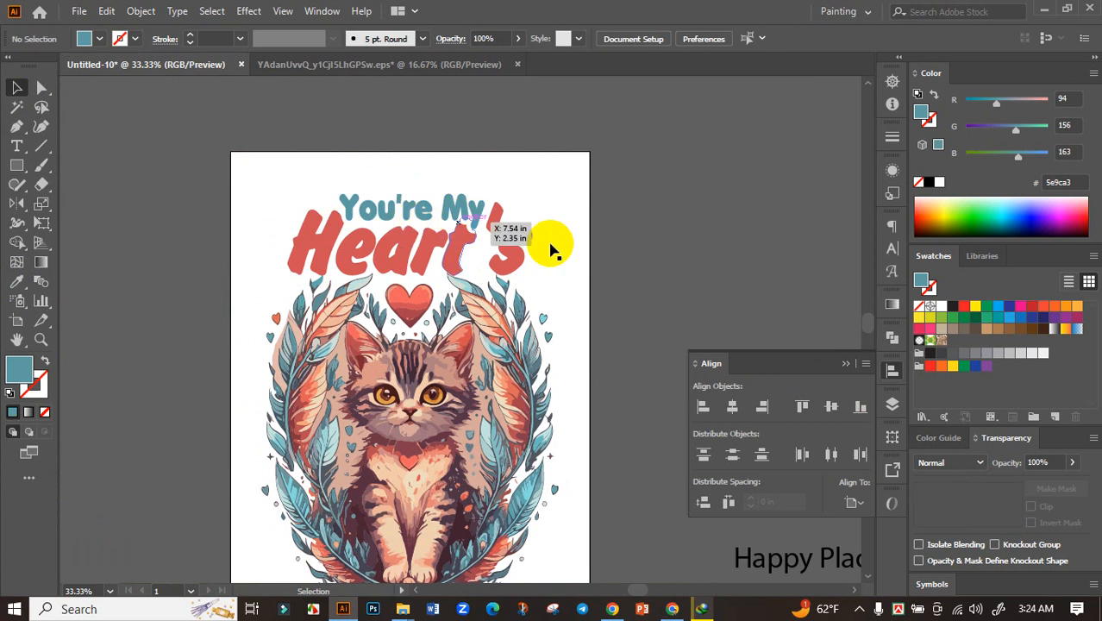
Step: Fill "Heart's" with the lighter coral (f26360) sampled from the heart illustration
scroll(579, 284, down, 2)
scroll(606, 277, up, 2)
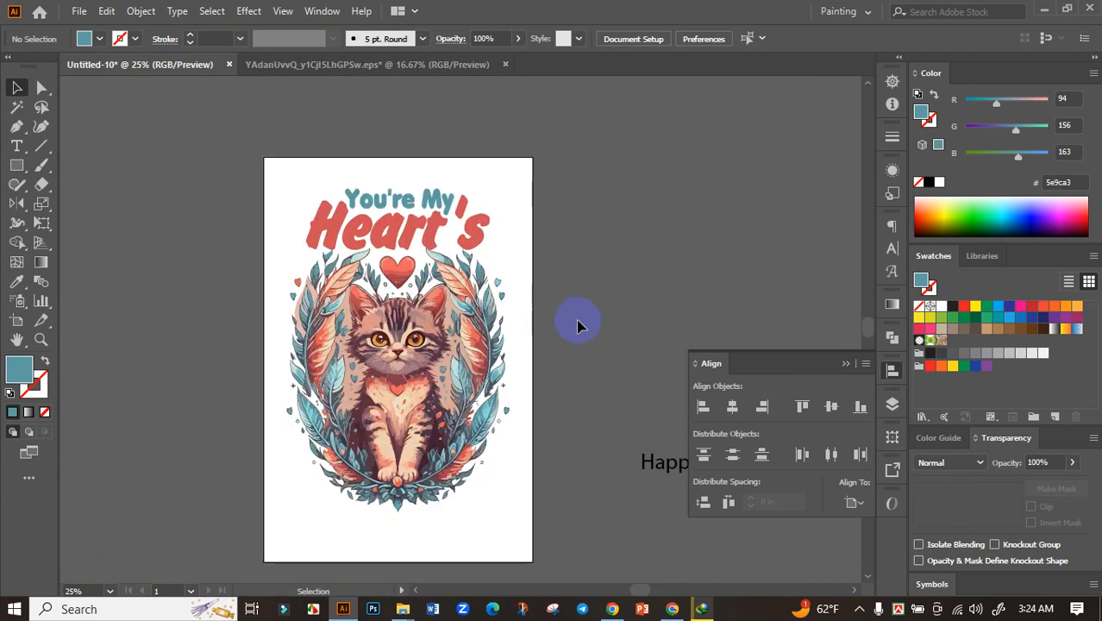
scroll(339, 180, up, 2)
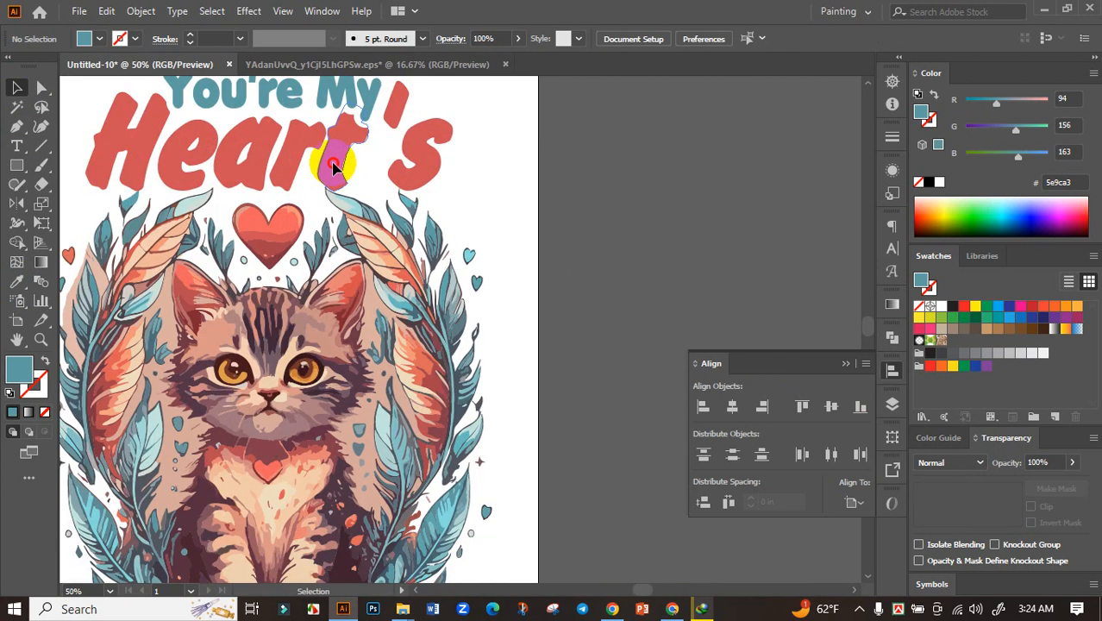
click(335, 171)
click(237, 224)
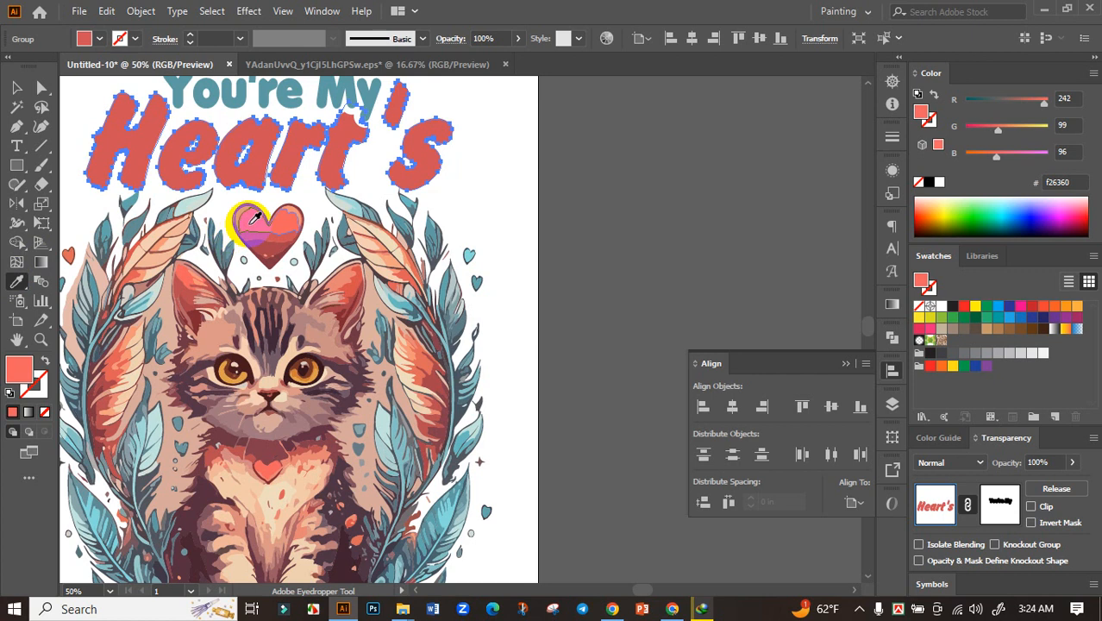
click(16, 87)
click(603, 315)
Step: Move the "Happy Place" text onto the artboard, centred beneath the kitten illustration
scroll(606, 315, down, 2)
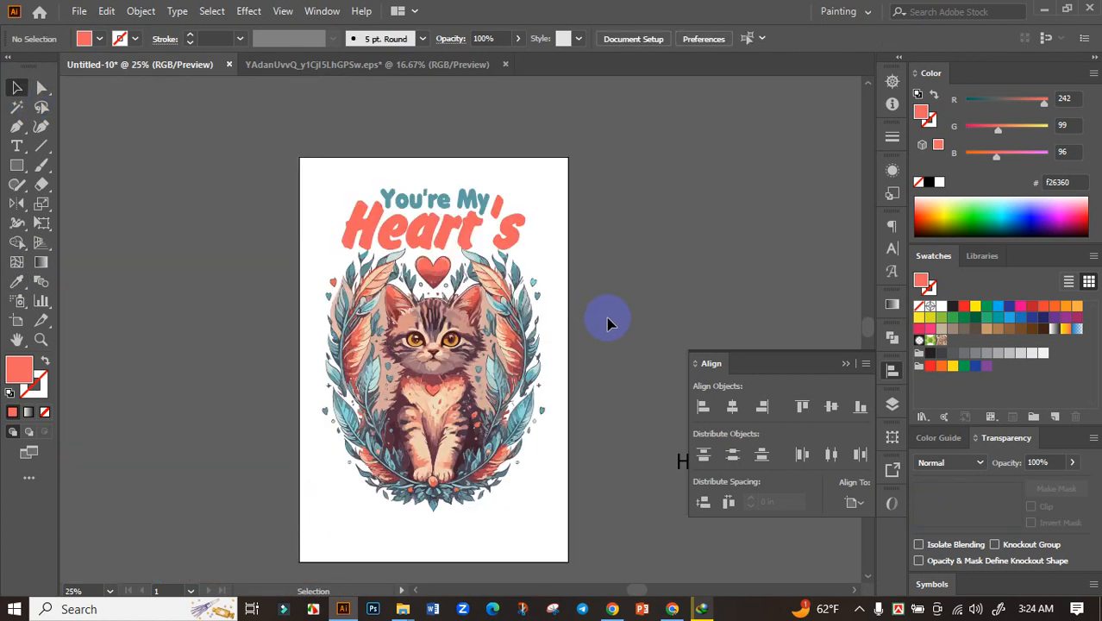
drag(667, 315, 555, 228)
drag(594, 285, 565, 225)
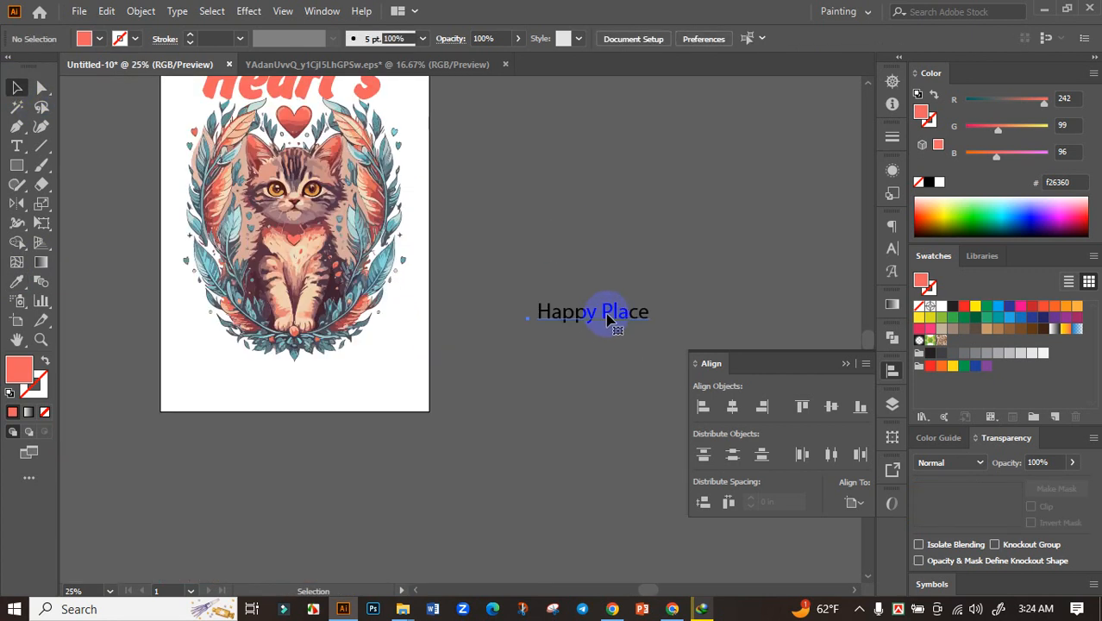
drag(608, 319, 313, 384)
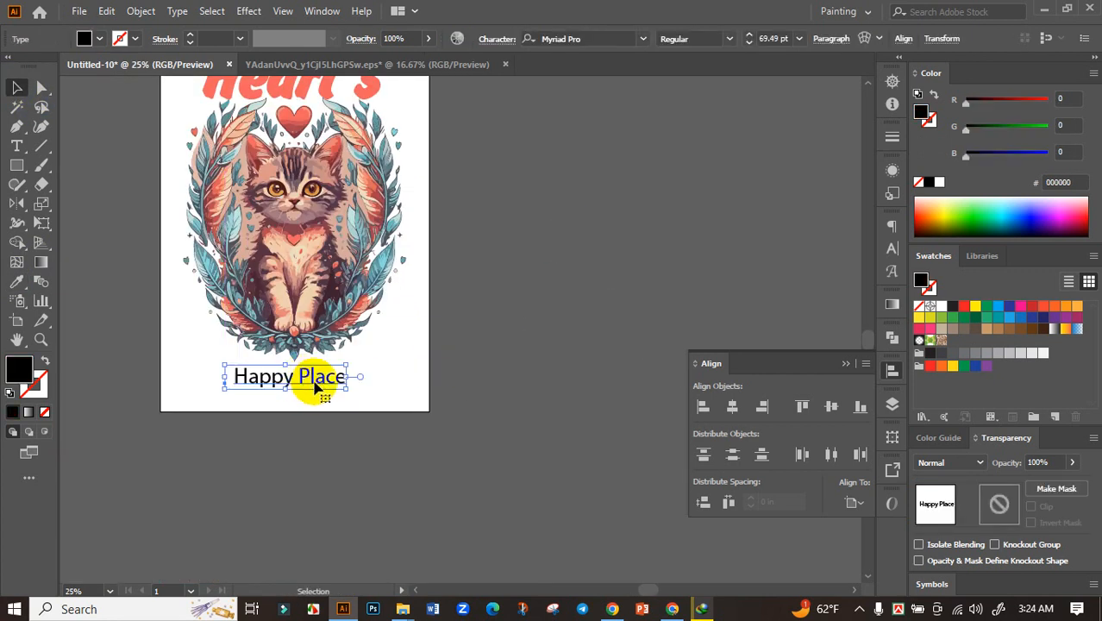
double_click(233, 382)
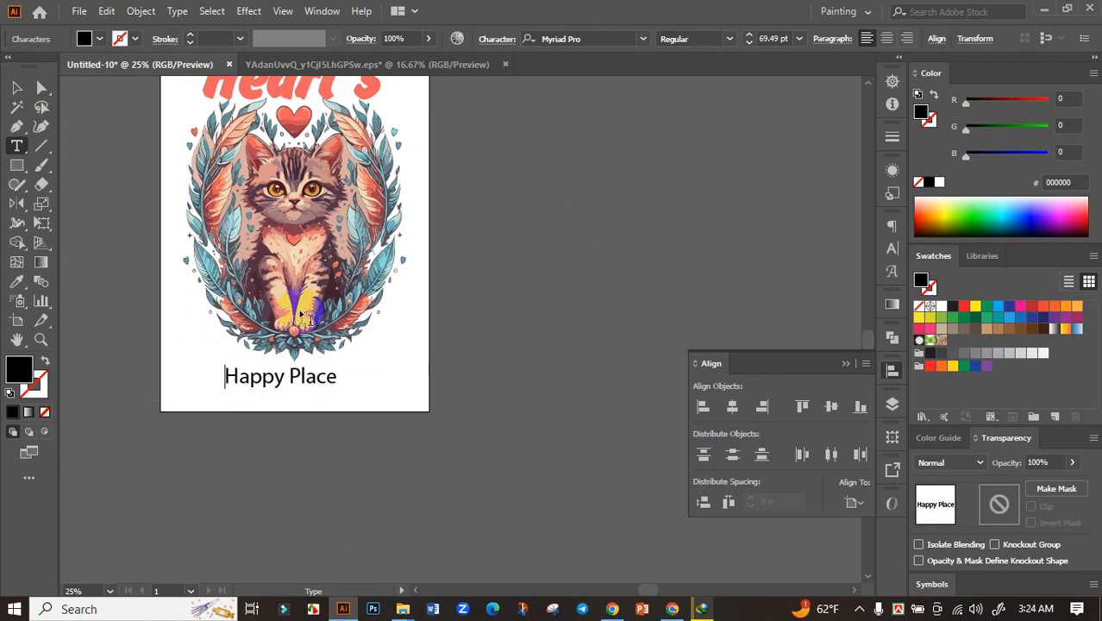
click(18, 88)
Step: Set "Happy Place" in the Anja Eliane font and enlarge it to about 122 pt, nearly the artboard's width
click(647, 39)
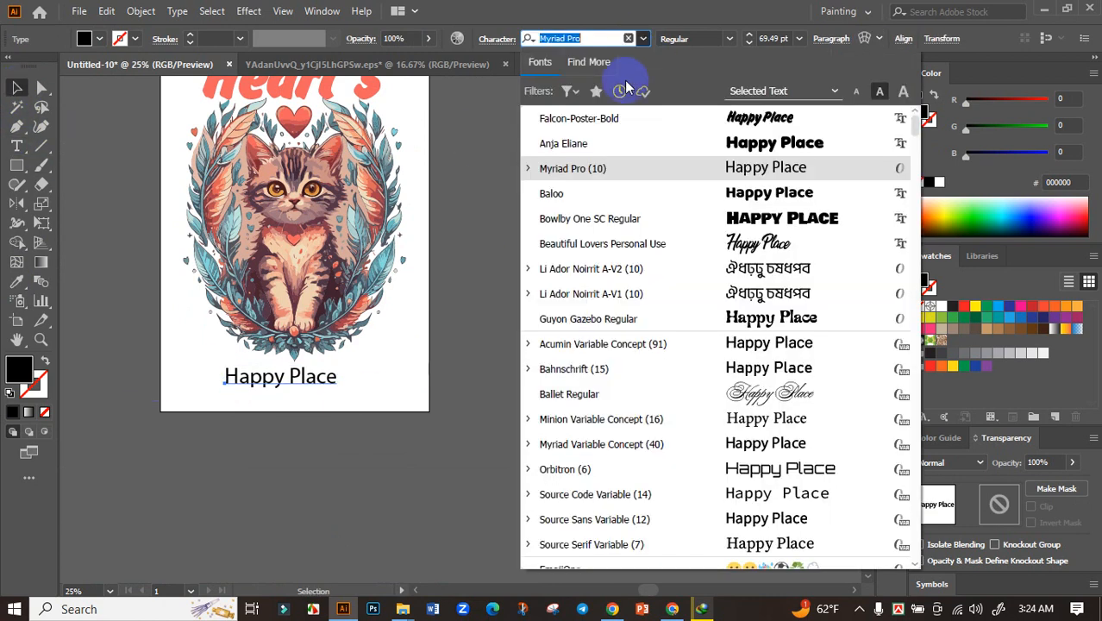
click(738, 144)
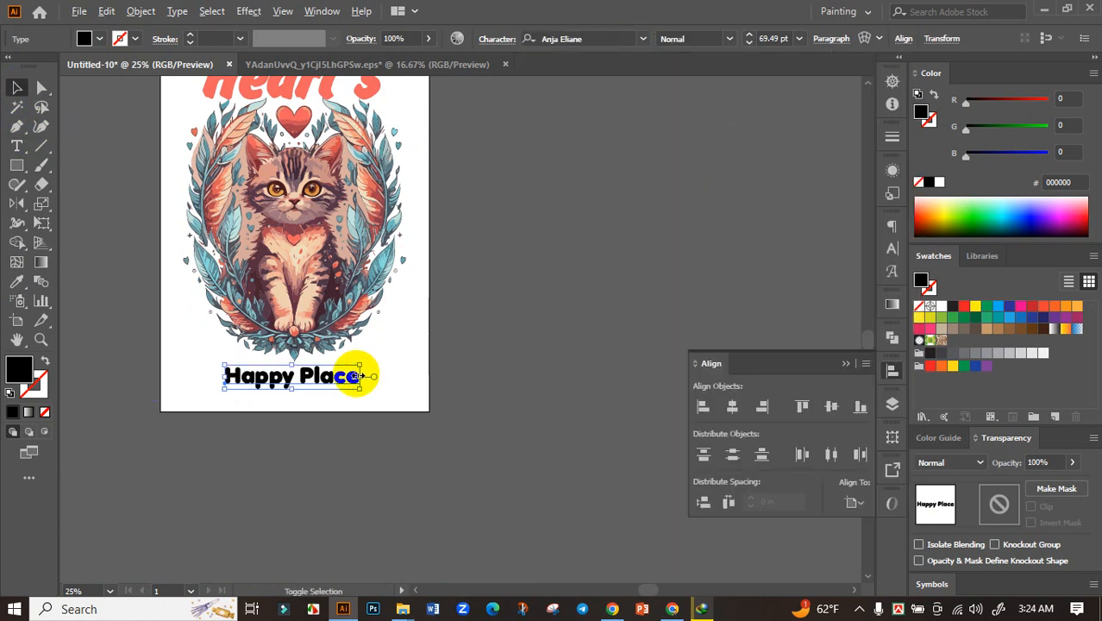
mouse_move(357, 376)
mouse_down()
mouse_move(410, 376)
mouse_move(373, 366)
mouse_move(364, 398)
mouse_move(368, 379)
mouse_up()
scroll(335, 376, up, 2)
scroll(335, 378, down, 2)
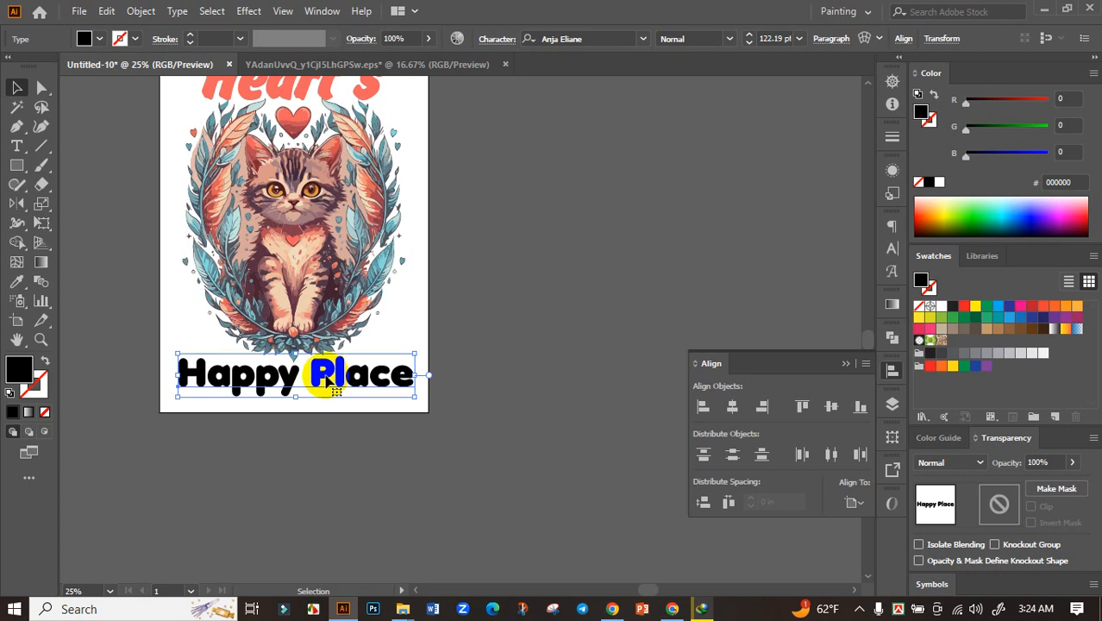
Step: Move "Happy Place" straight down so it sits across the artboard's lower edge, clear of the kitten artwork
shift+click(325, 381)
click(355, 371)
drag(340, 379, 343, 386)
scroll(345, 388, down, 1)
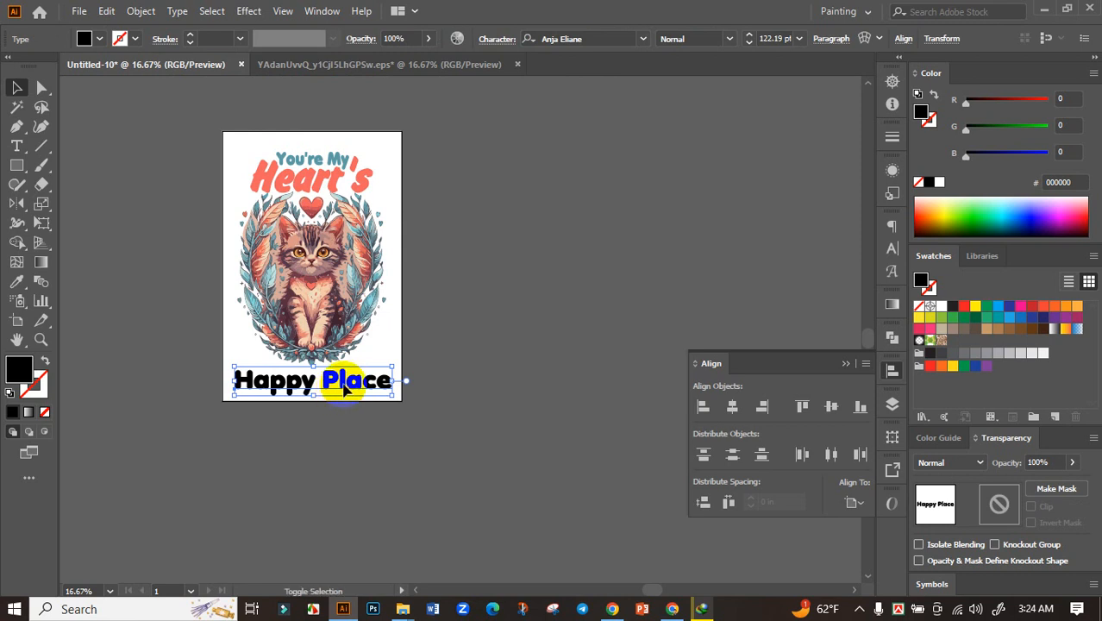
scroll(343, 387, up, 1)
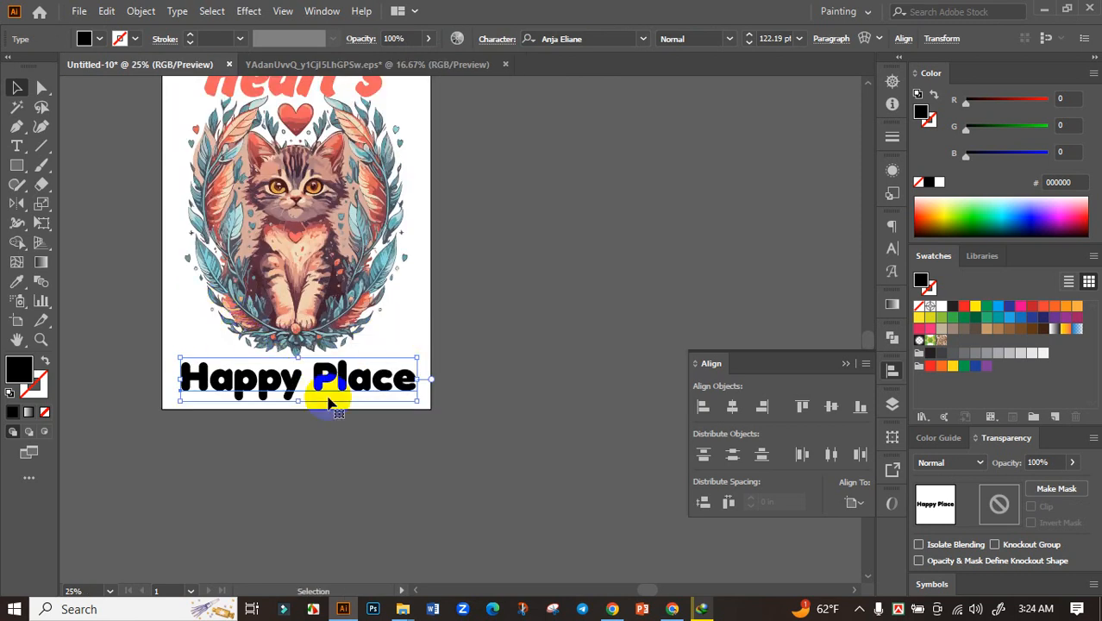
drag(327, 398, 328, 438)
click(337, 370)
Step: Draw a black-filled circle with the Ellipse tool over the kitten's lower body
scroll(175, 285, up, 1)
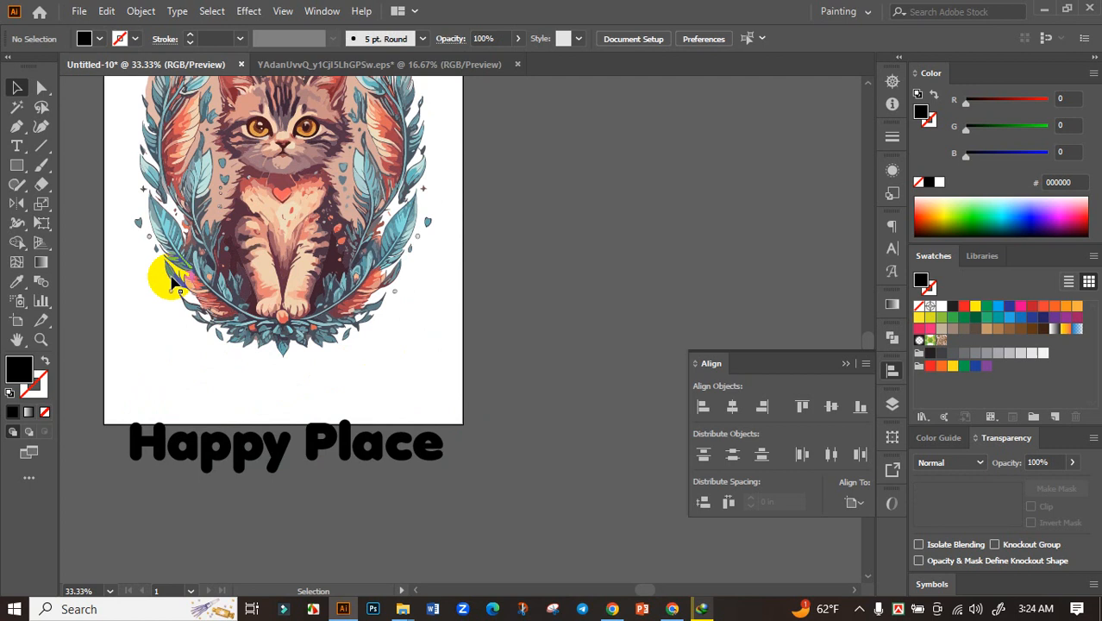
click(15, 164)
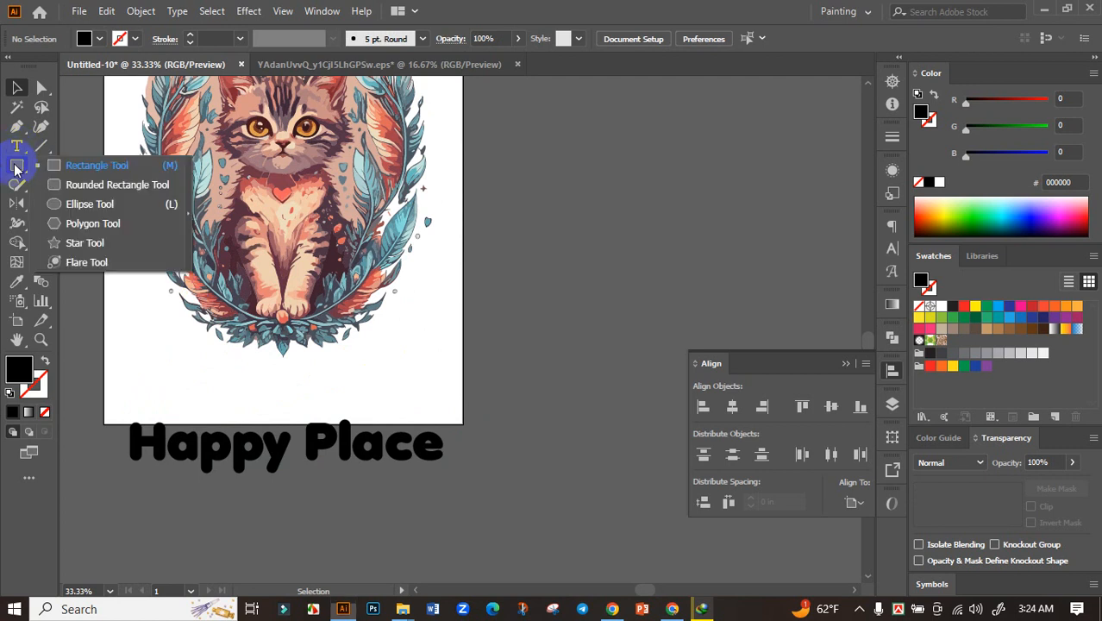
click(86, 204)
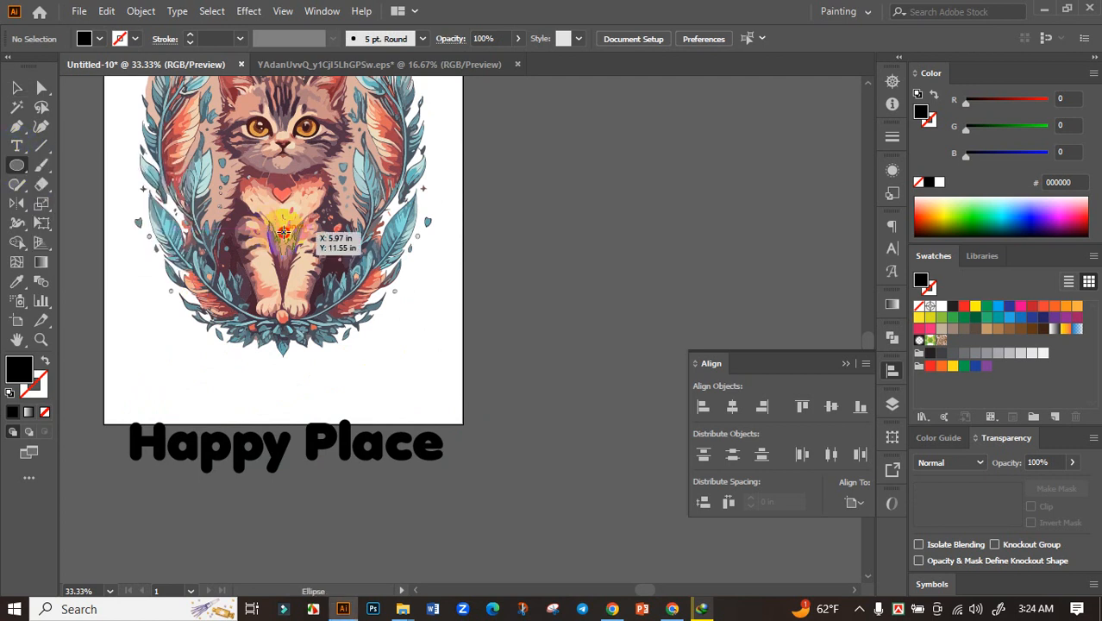
drag(284, 233, 383, 331)
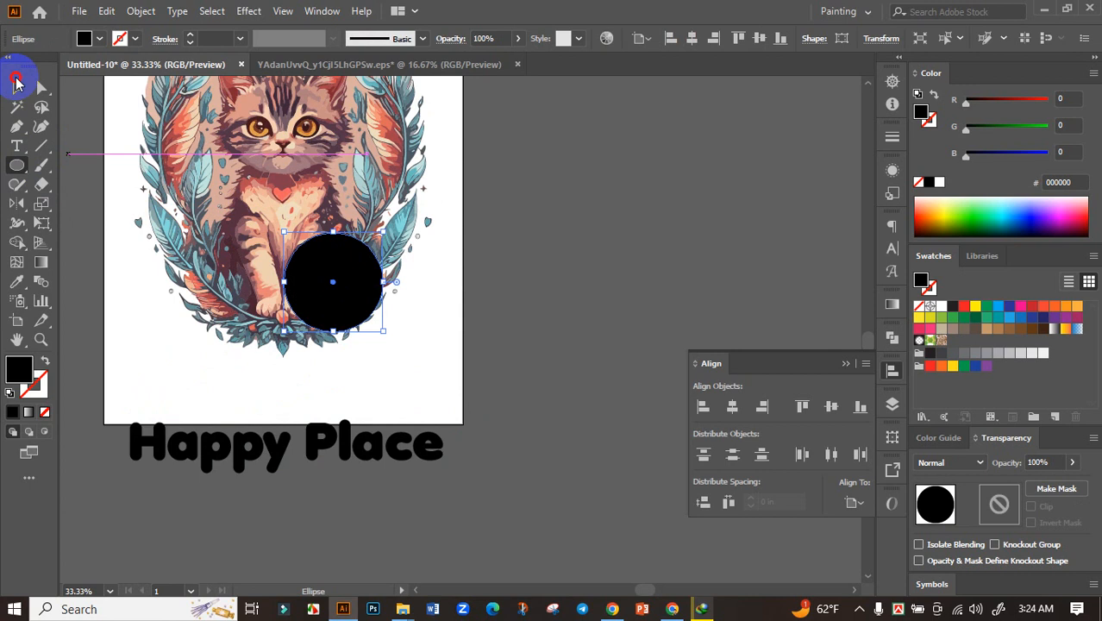
Step: Stretch the circle sideways, downward and upward into a large ellipse covering the kitten's body and lower wreath
drag(283, 281, 164, 281)
drag(272, 330, 271, 341)
key(ctrl+z)
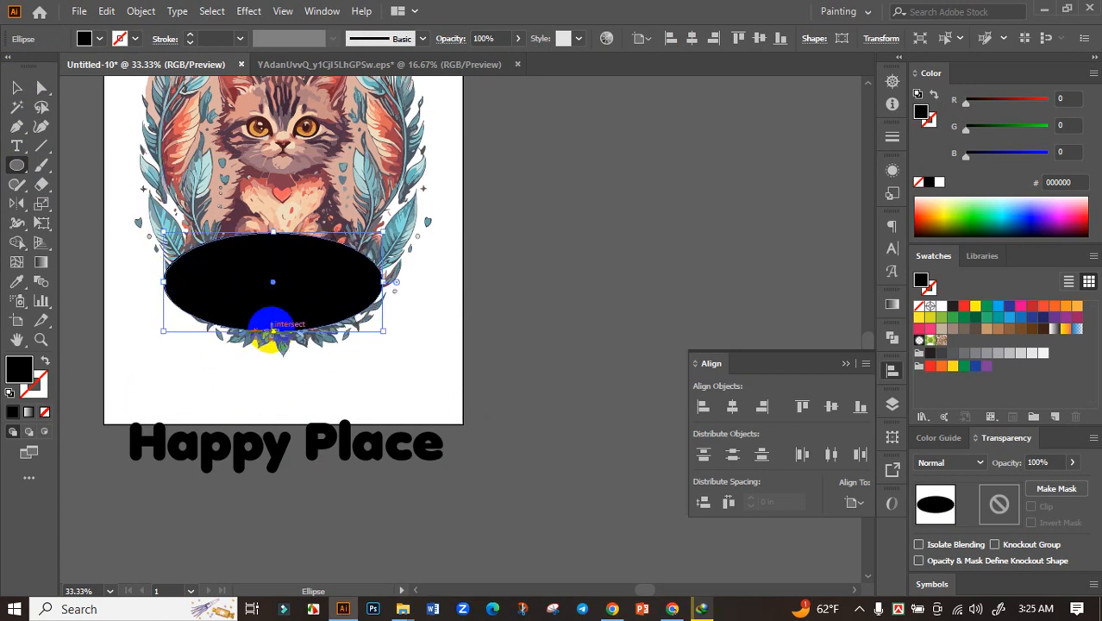
click(16, 87)
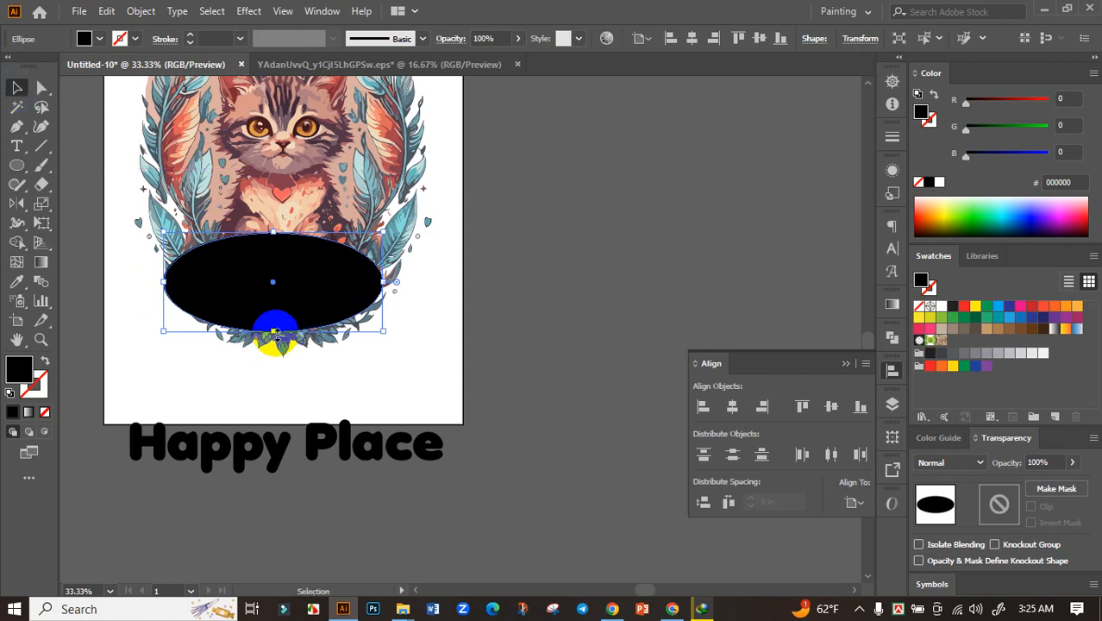
drag(272, 330, 271, 368)
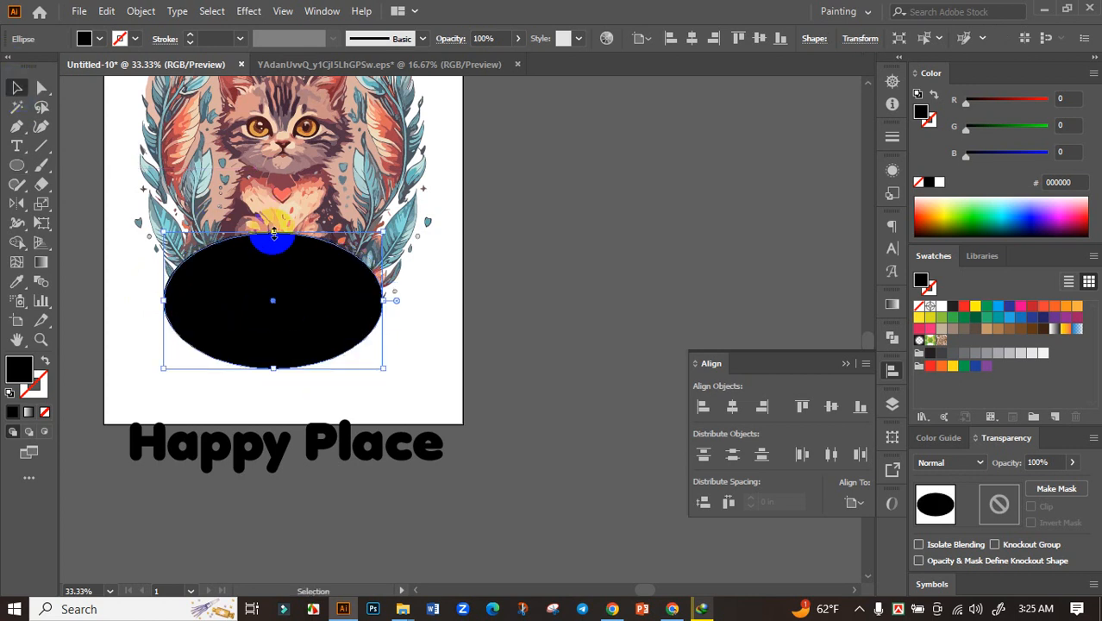
drag(273, 231, 273, 114)
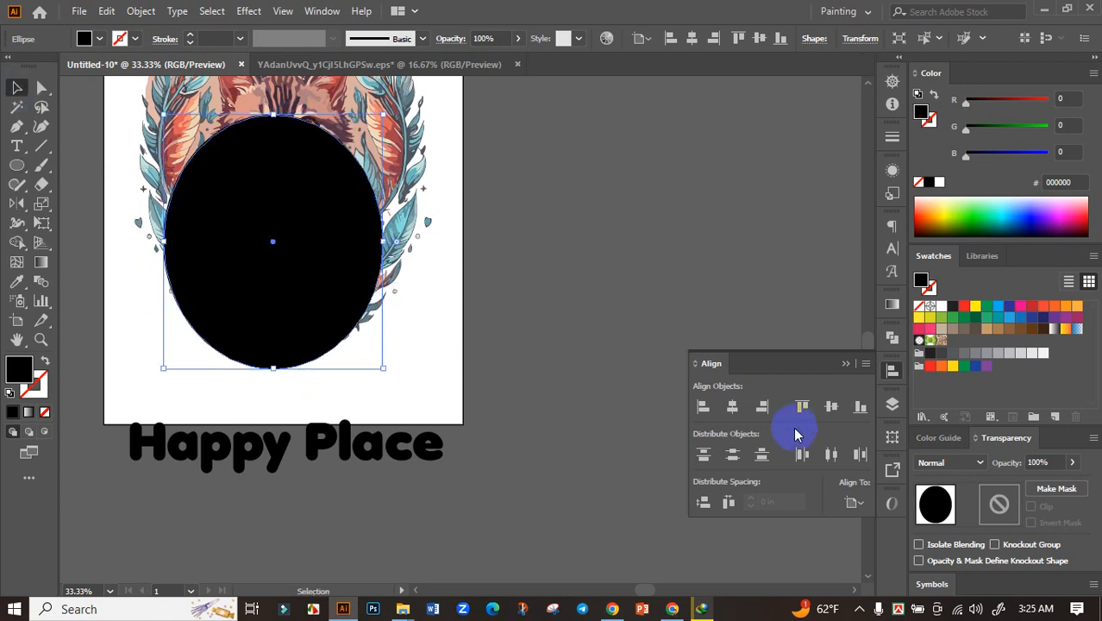
Step: Widen the ellipse to a nearly round shape, shift it slightly upward, and centre it horizontally on the artboard
click(732, 409)
drag(394, 240, 419, 242)
mouse_move(349, 272)
mouse_down()
mouse_move(352, 239)
mouse_move(352, 257)
mouse_up()
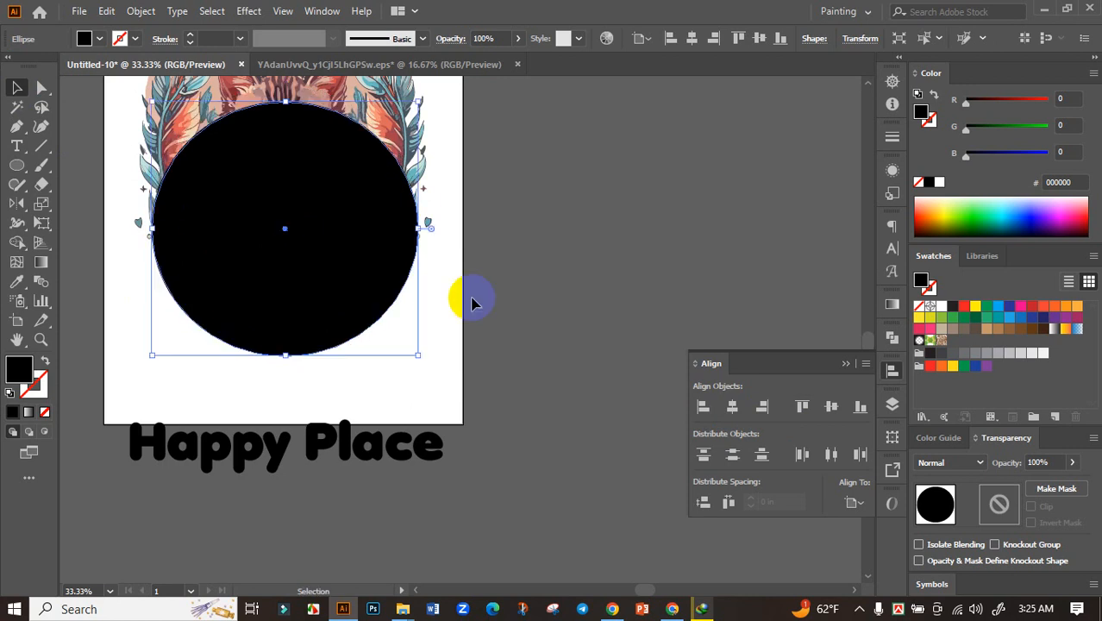
click(731, 407)
click(560, 361)
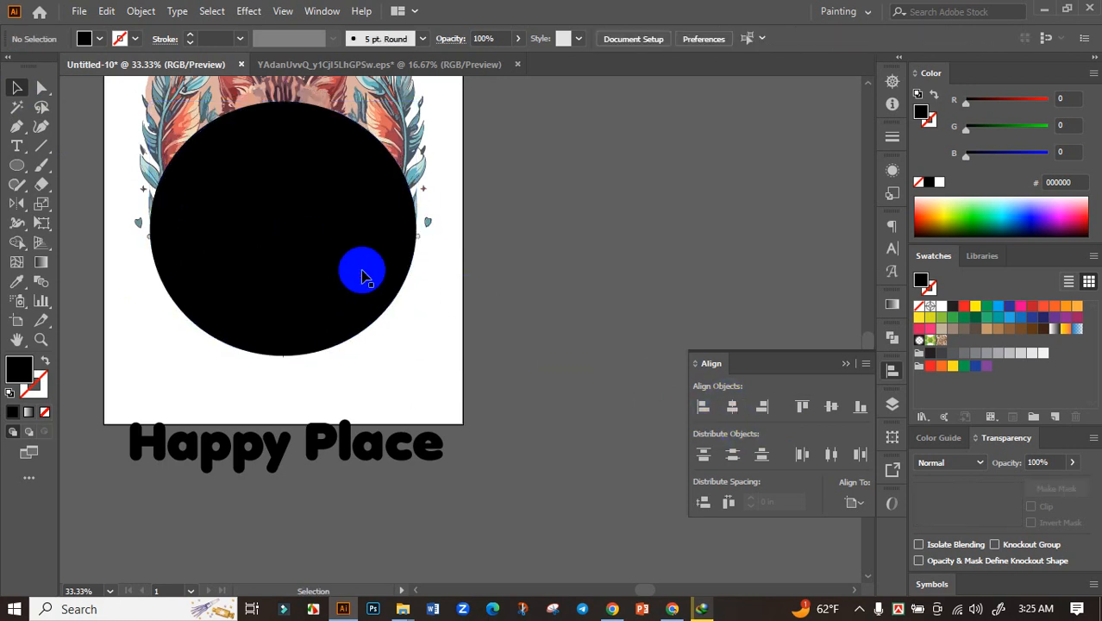
Step: Send the black circle behind the kitten artwork to check its fit, and bring it back to the front
click(361, 274)
right_click(352, 266)
mouse_move(504, 514)
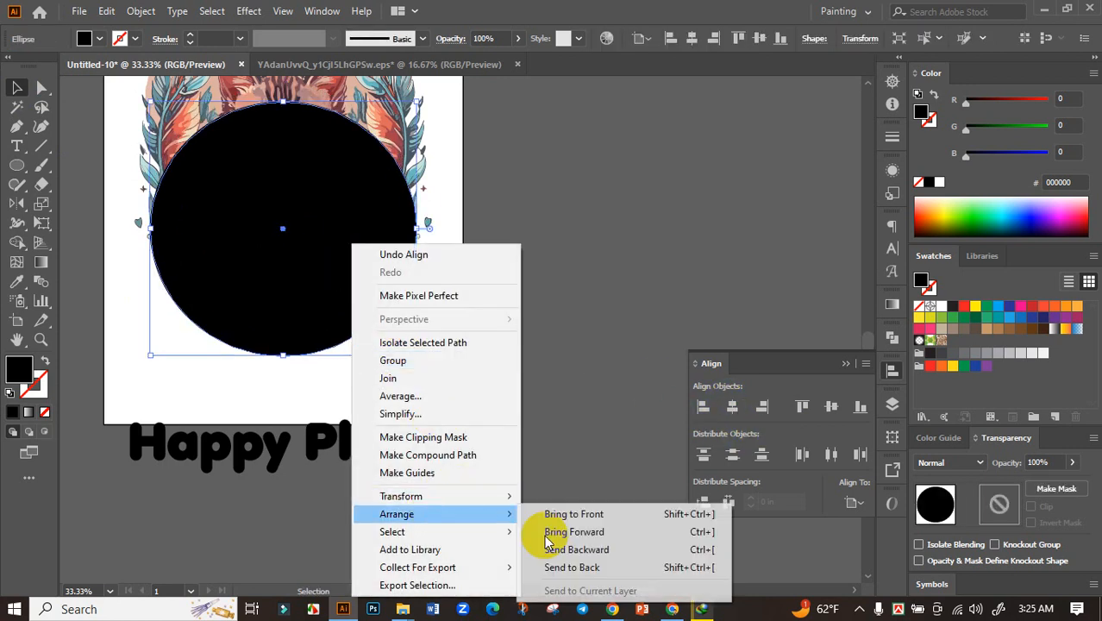
click(571, 565)
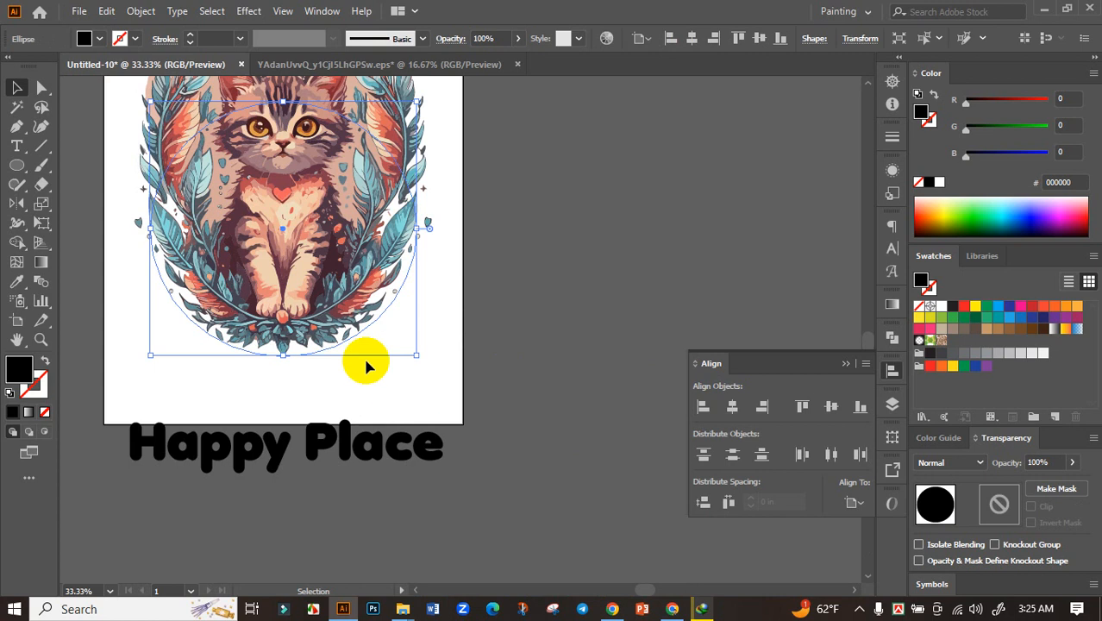
right_click(344, 314)
mouse_move(427, 514)
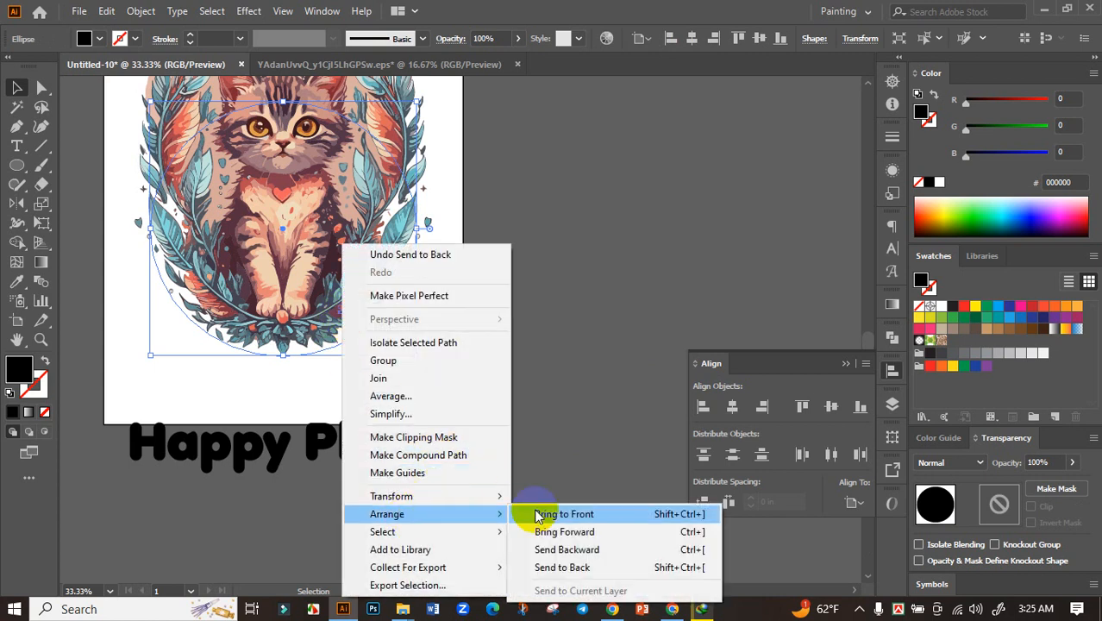
click(540, 515)
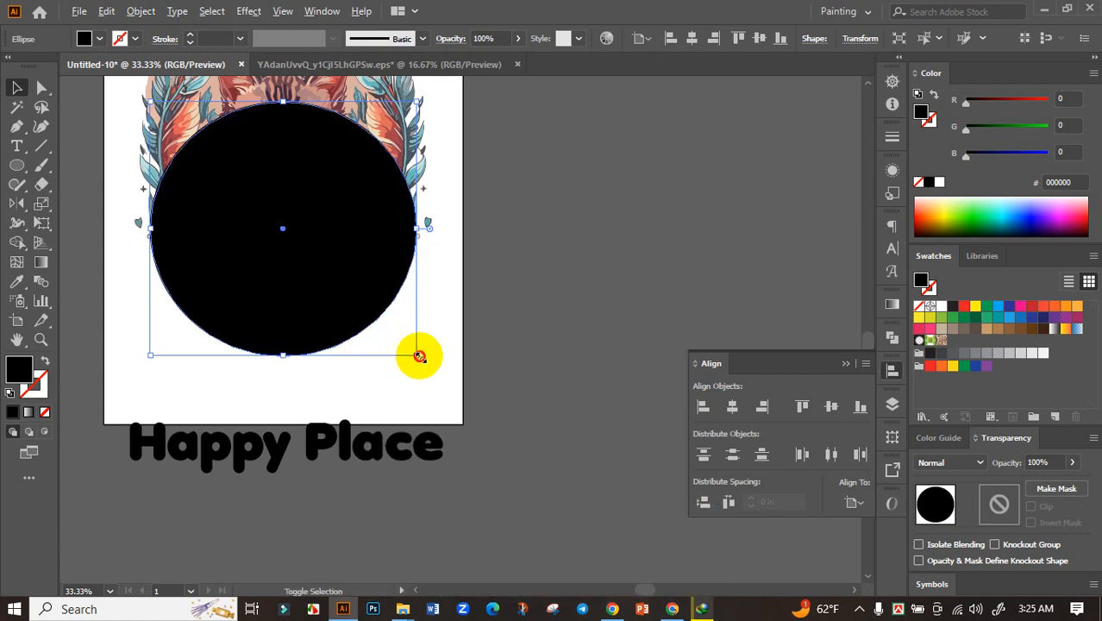
Step: Enlarge the circle slightly from its centre so its lower edge extends below the wreath
drag(419, 355, 428, 368)
click(516, 366)
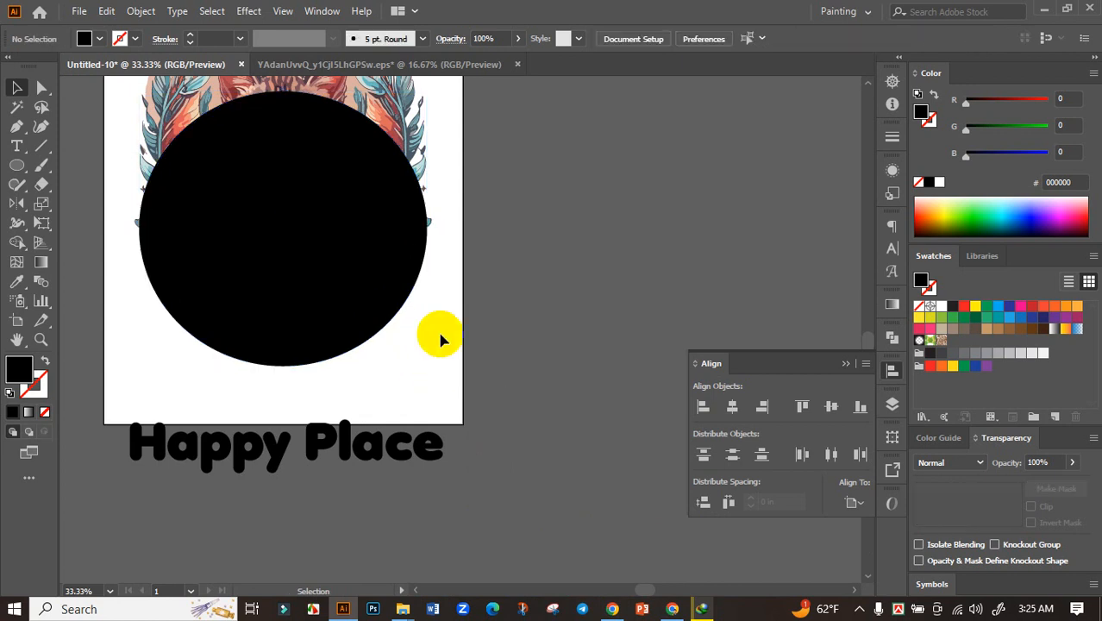
click(355, 308)
Step: Copy the entire "Happy Place" text from the line below the circle
click(372, 465)
double_click(373, 466)
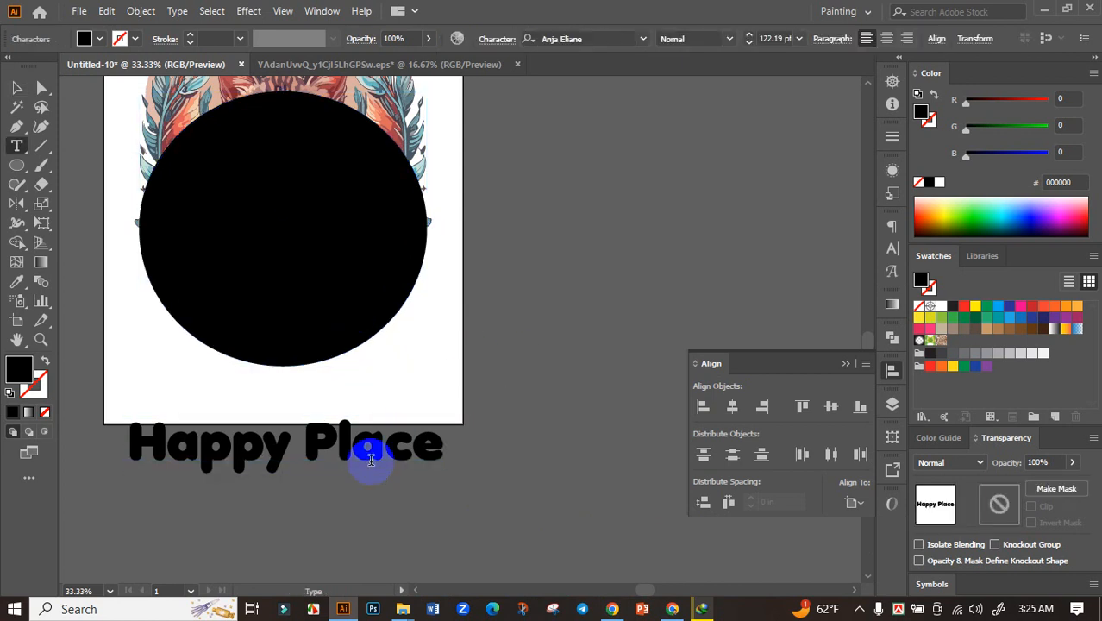
double_click(376, 454)
click(377, 455)
click(355, 454)
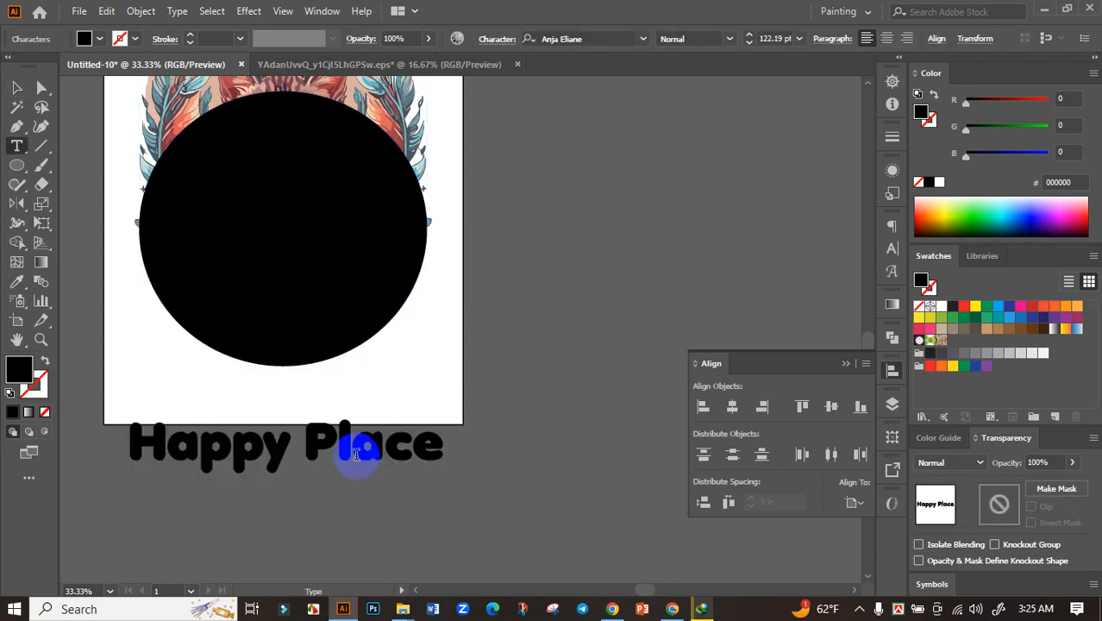
click(276, 439)
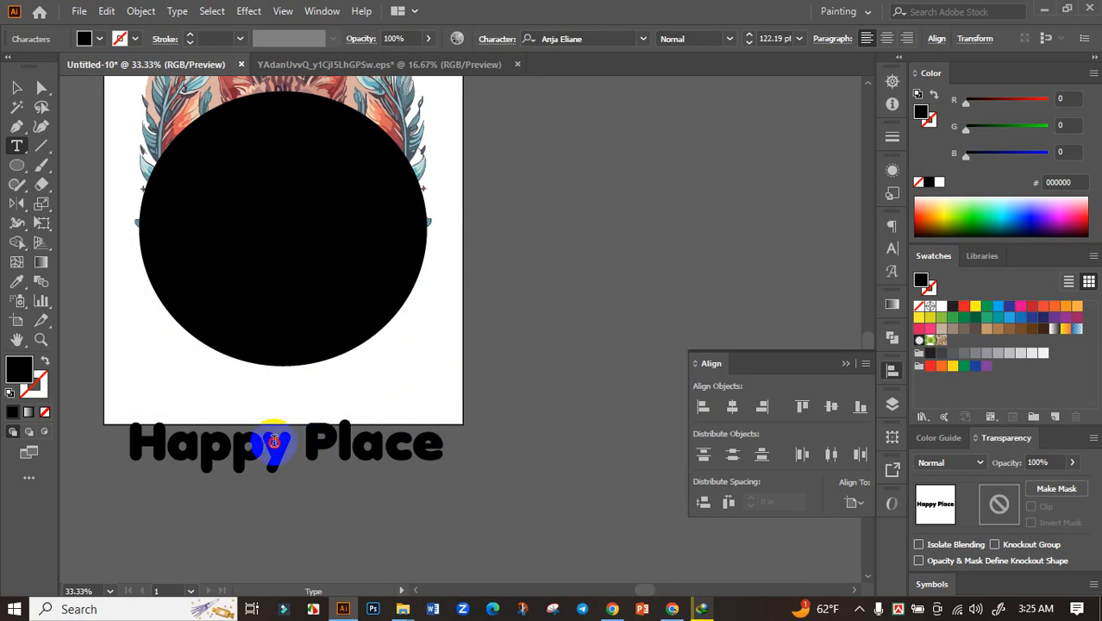
triple_click(275, 441)
key(ctrl+c)
click(18, 88)
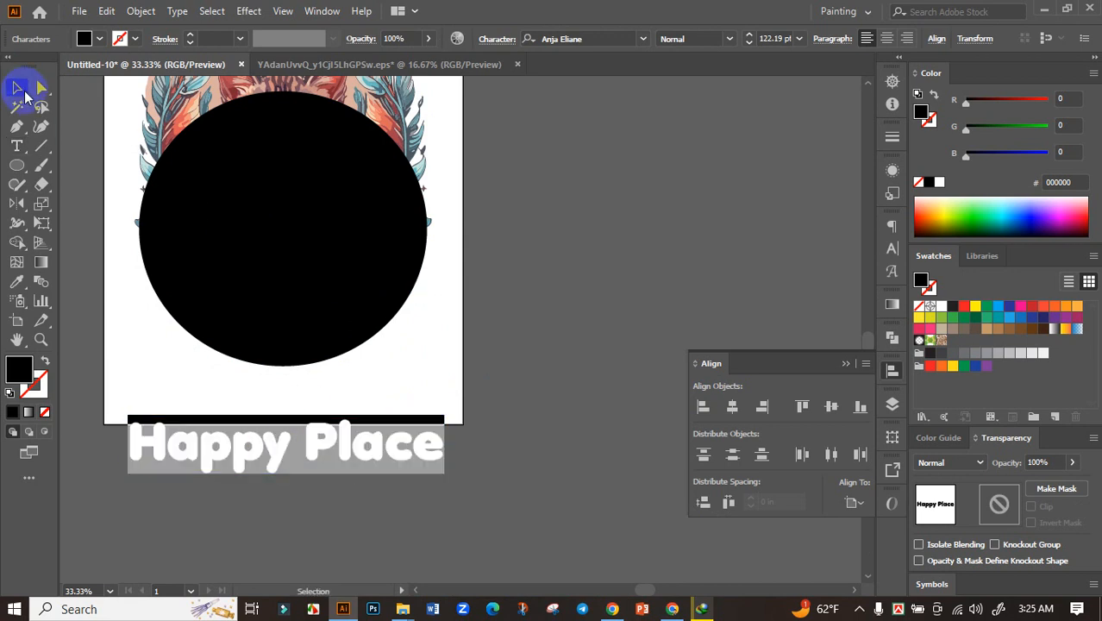
Step: Convert the circle into a type path starting at its left anchor and paste "Happy Place" along it
click(184, 250)
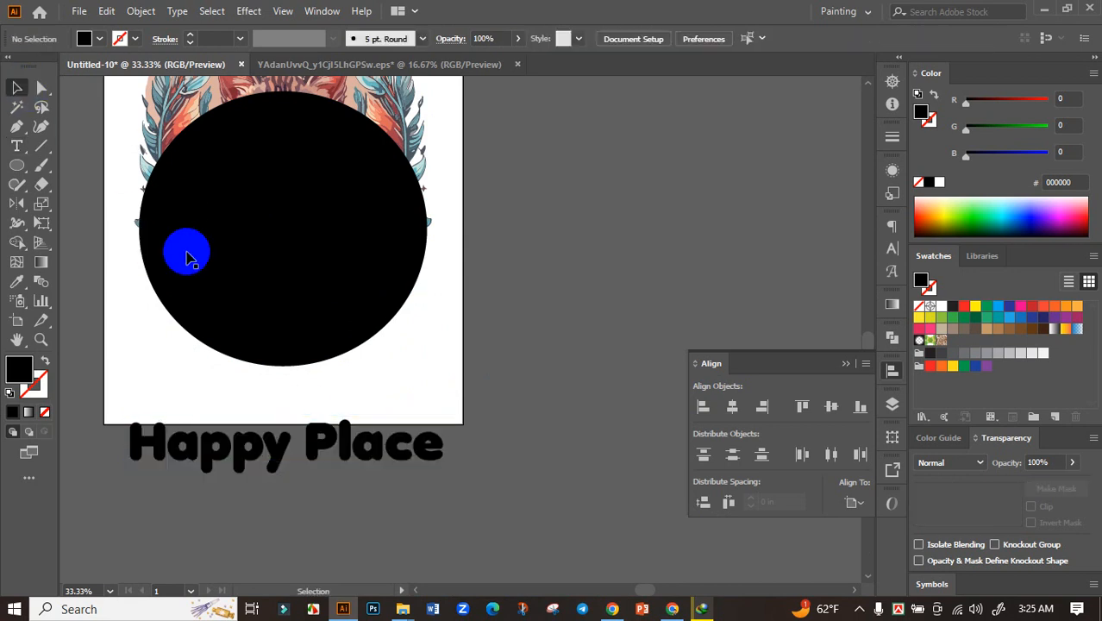
click(21, 151)
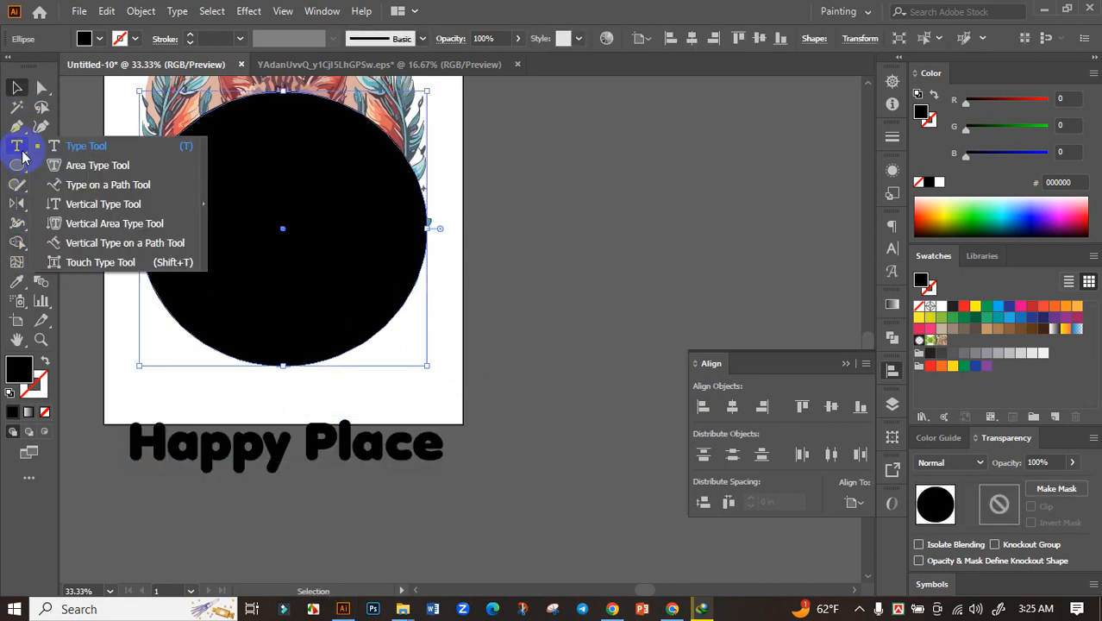
click(109, 185)
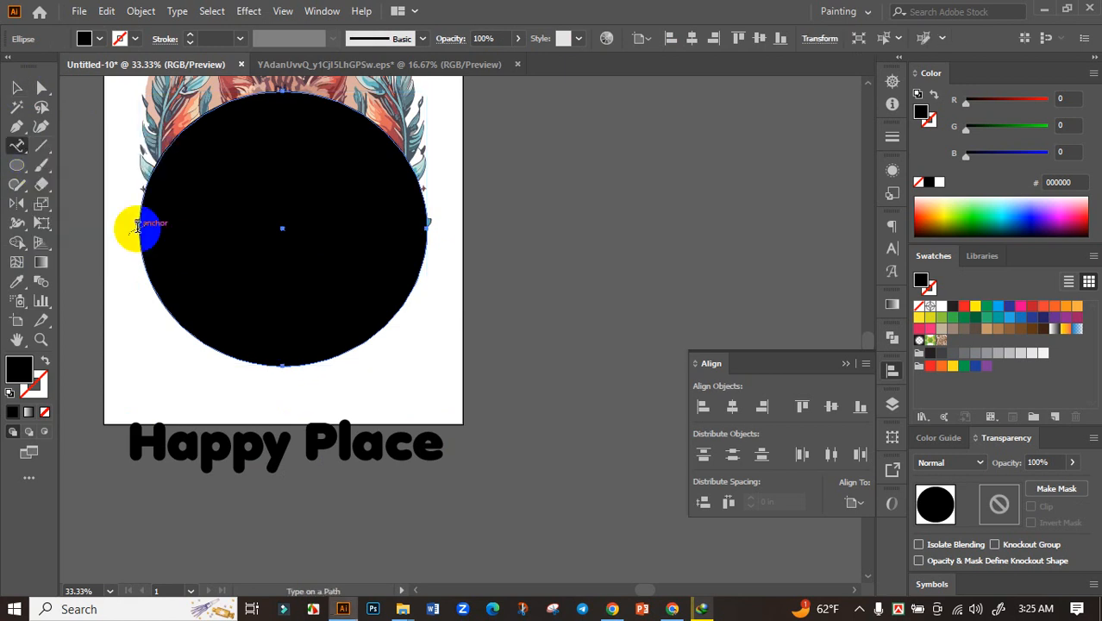
click(138, 226)
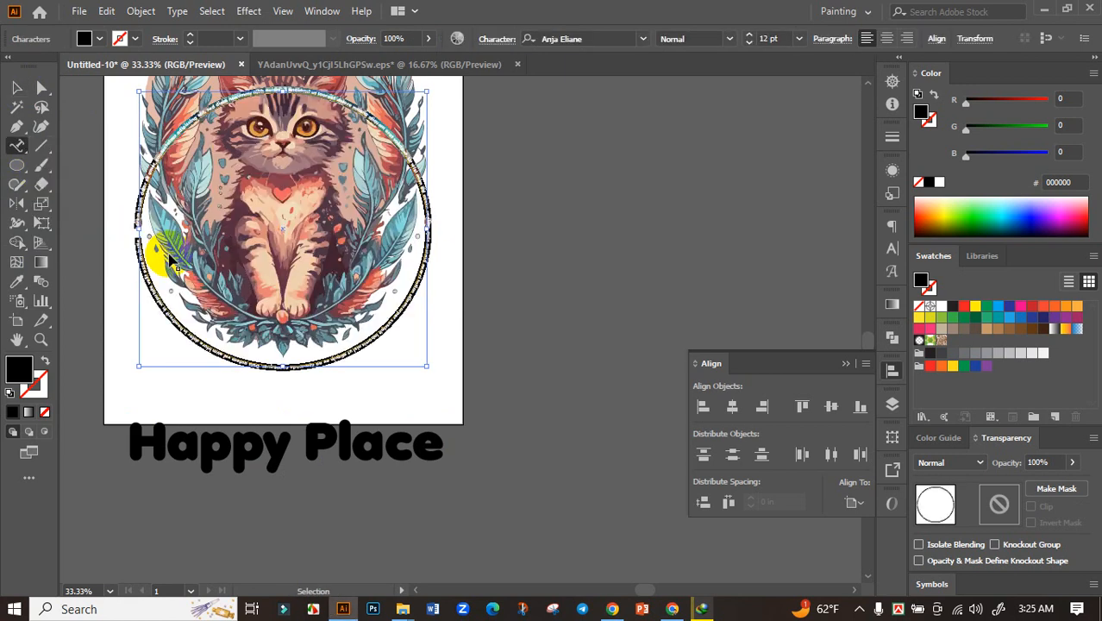
key(ctrl+v)
scroll(263, 258, down, 1)
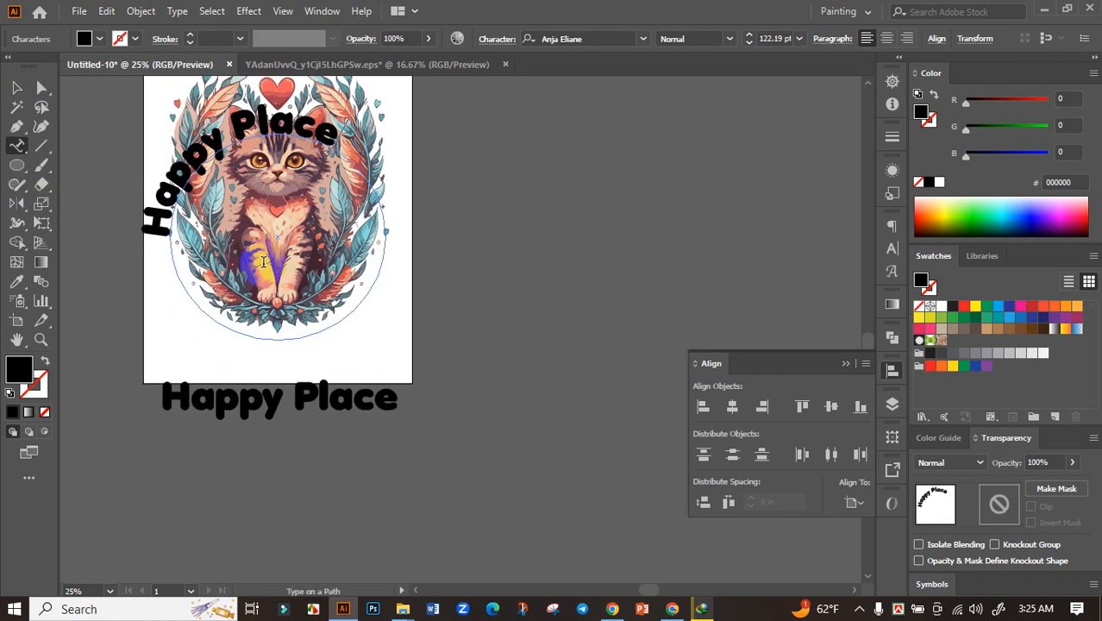
Step: Select the "Happy Place" path type and slide it along the circle so it runs around the lower half
click(16, 87)
click(156, 226)
scroll(158, 238, up, 1)
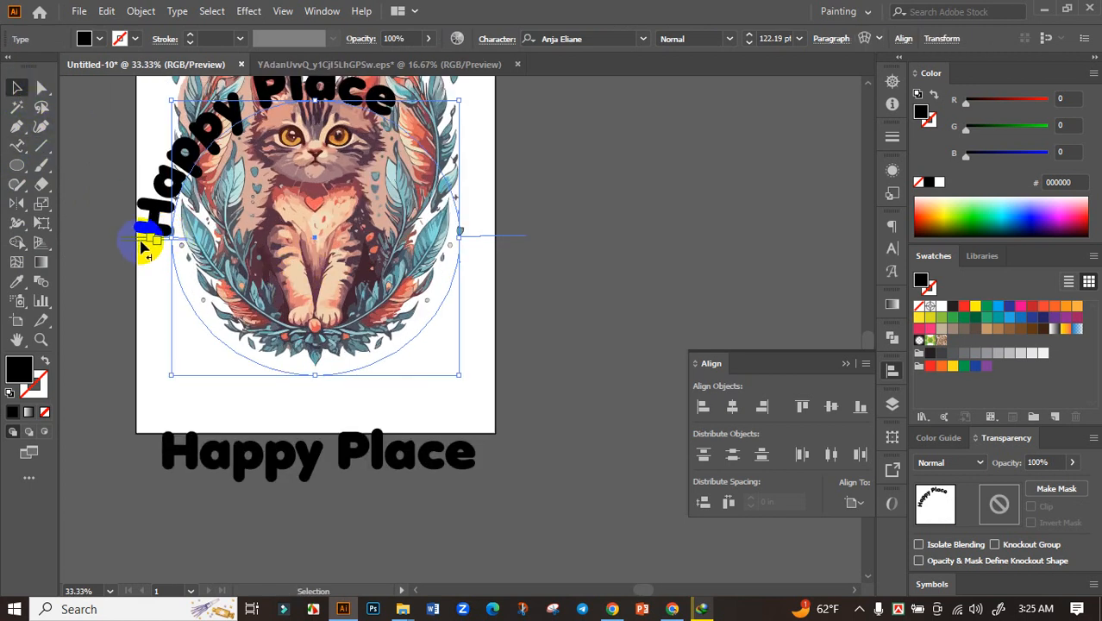
drag(144, 245, 541, 285)
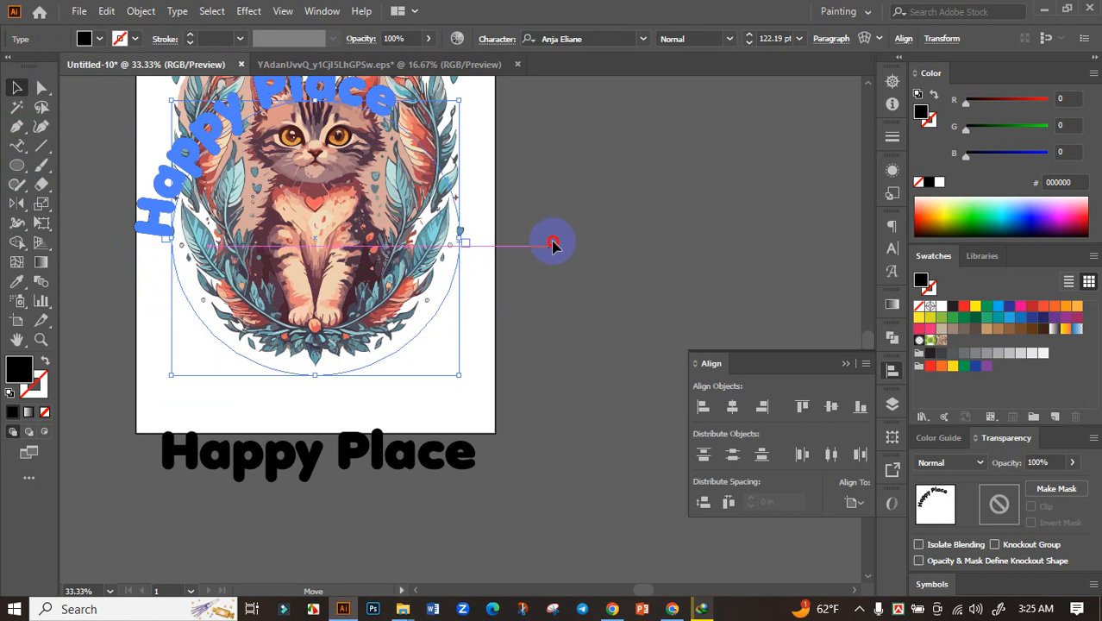
drag(553, 242, 554, 242)
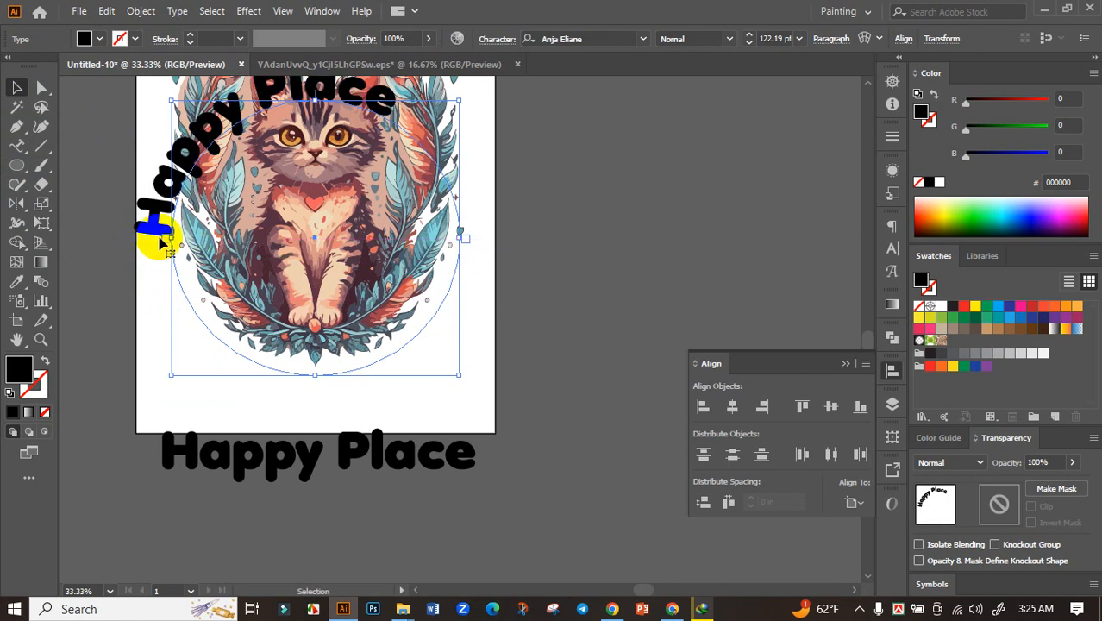
drag(159, 238, 153, 283)
key(ctrl+z)
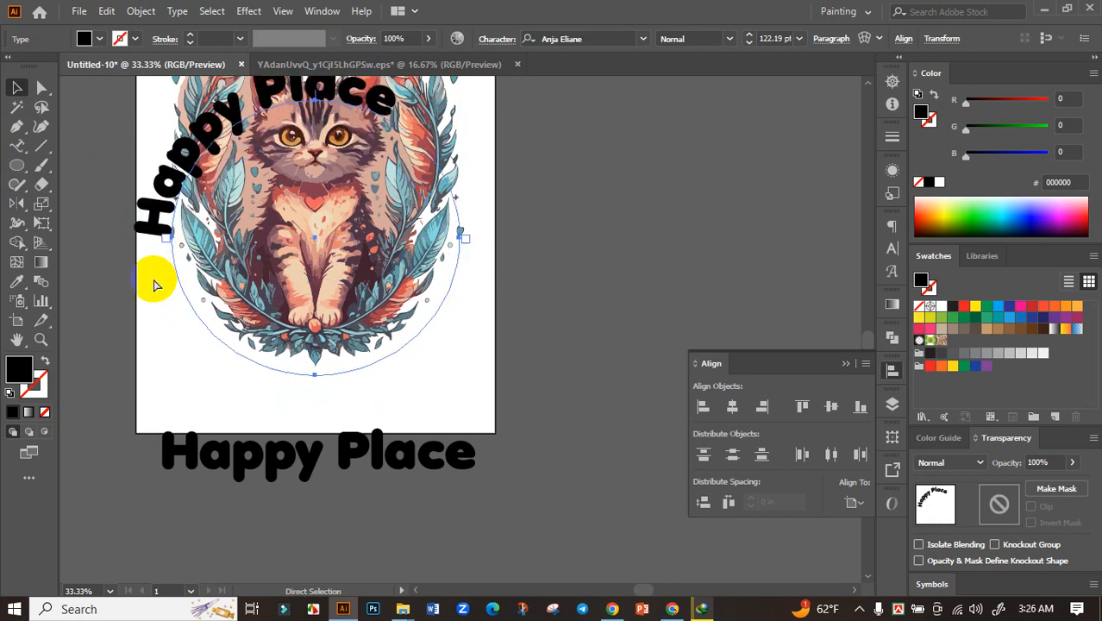
scroll(155, 252, up, 1)
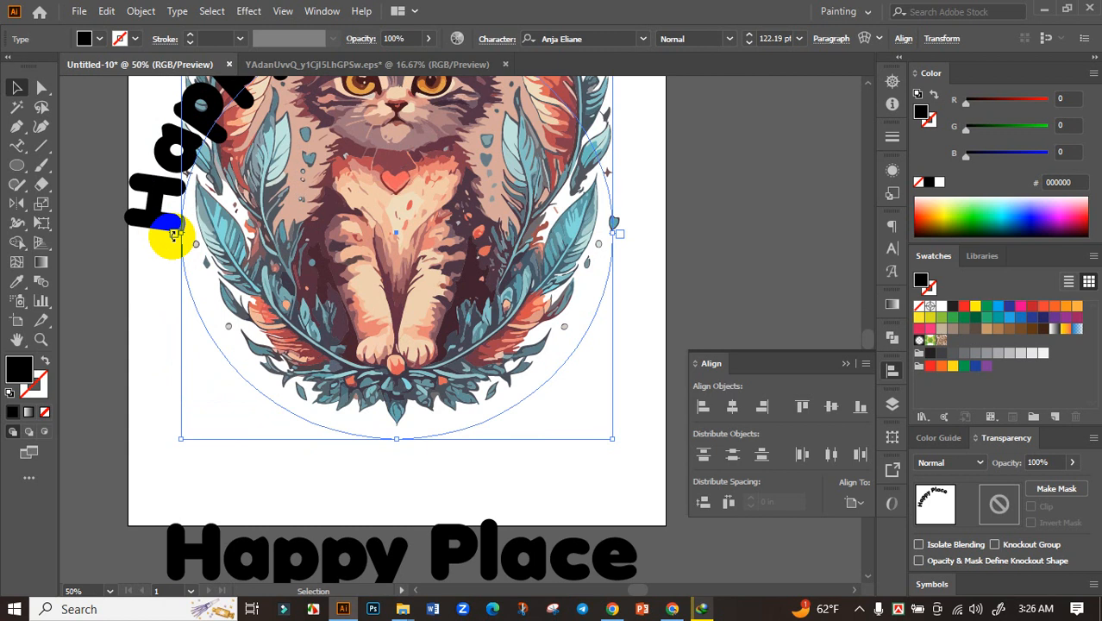
drag(170, 233, 632, 338)
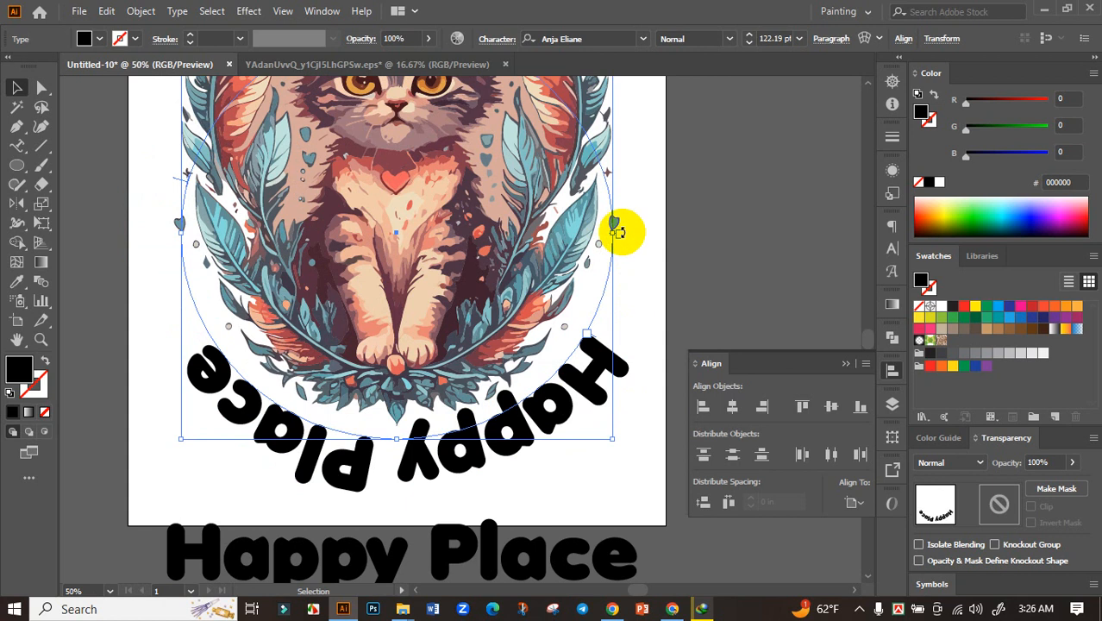
Step: Set the path type's end and start limits at the circle's side anchors and flip "Happy Place" to the inside of the circle
scroll(624, 238, up, 2)
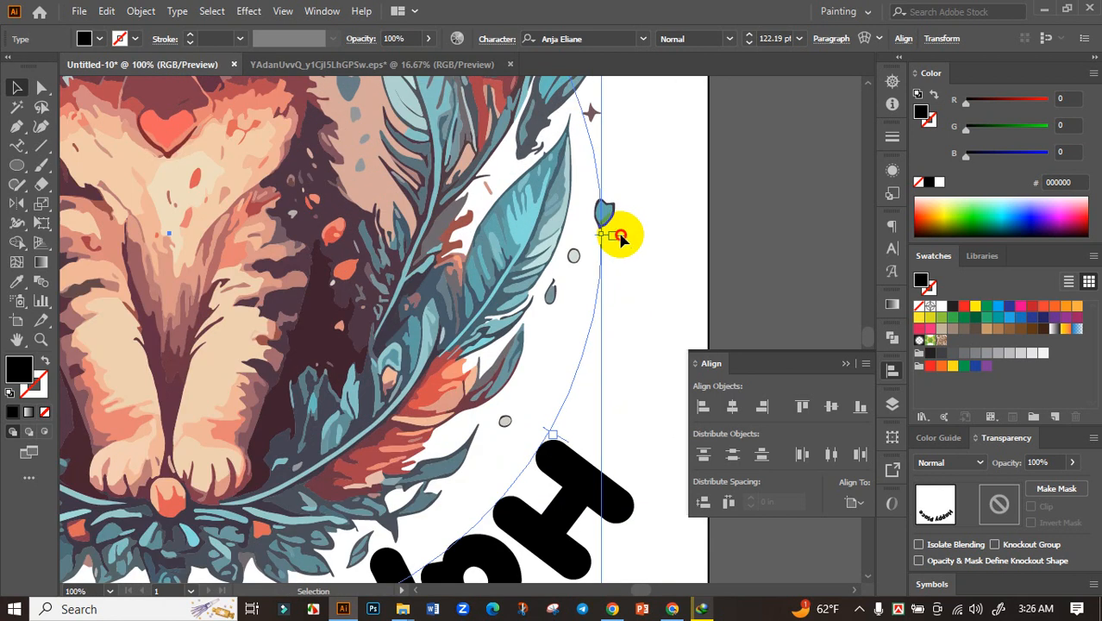
drag(620, 235, 509, 124)
scroll(601, 176, down, 1)
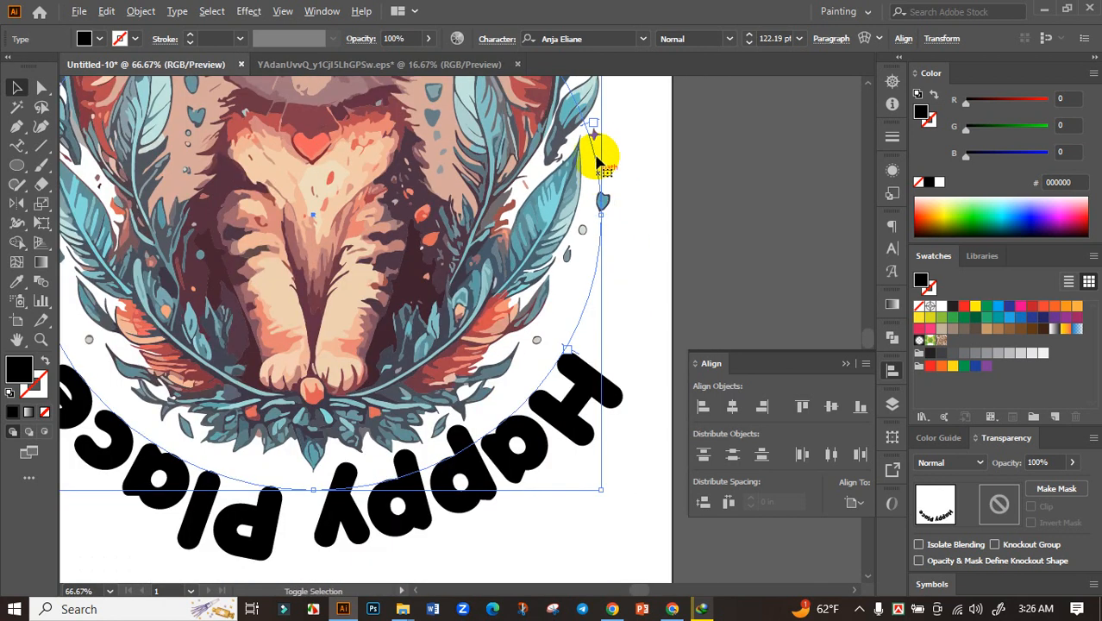
scroll(596, 161, down, 1)
drag(597, 131, 214, 201)
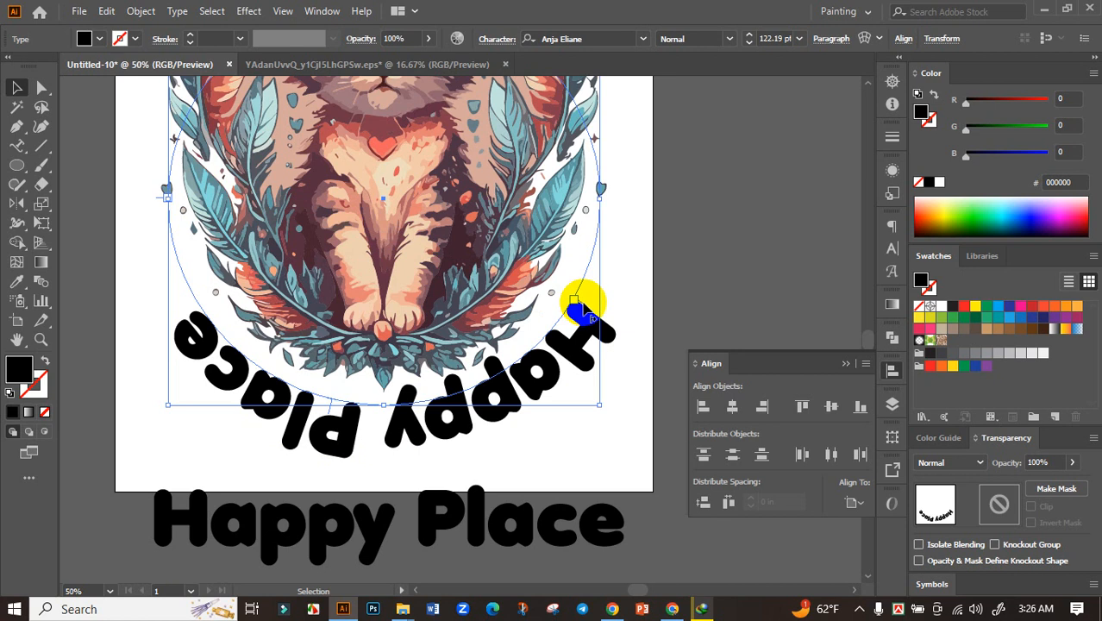
drag(587, 312, 632, 203)
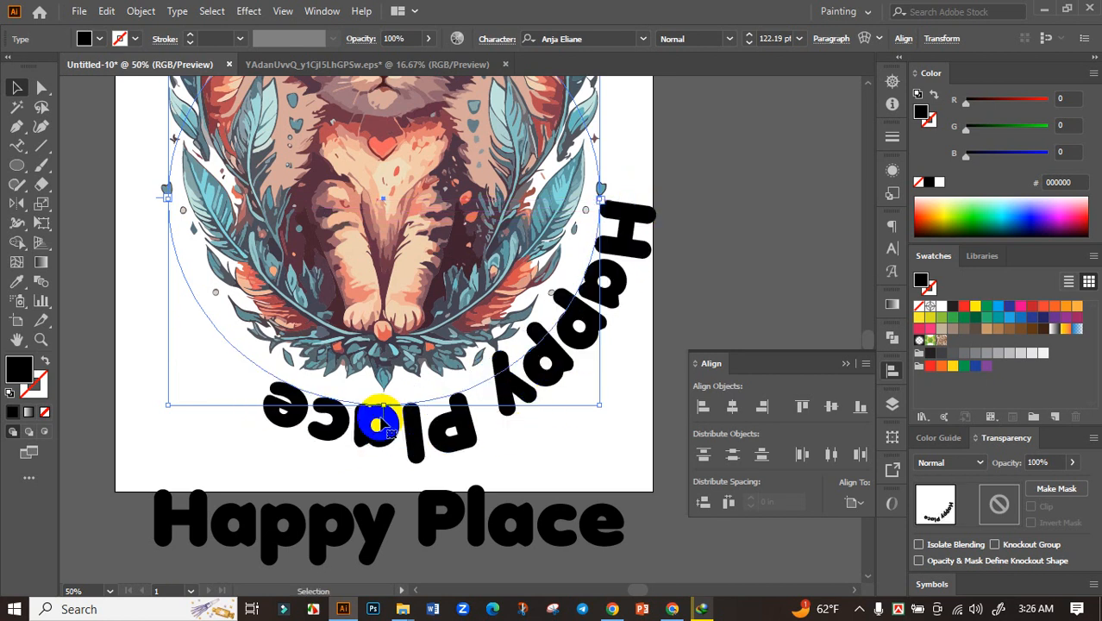
mouse_move(383, 420)
mouse_down()
mouse_move(387, 386)
mouse_move(388, 402)
mouse_up()
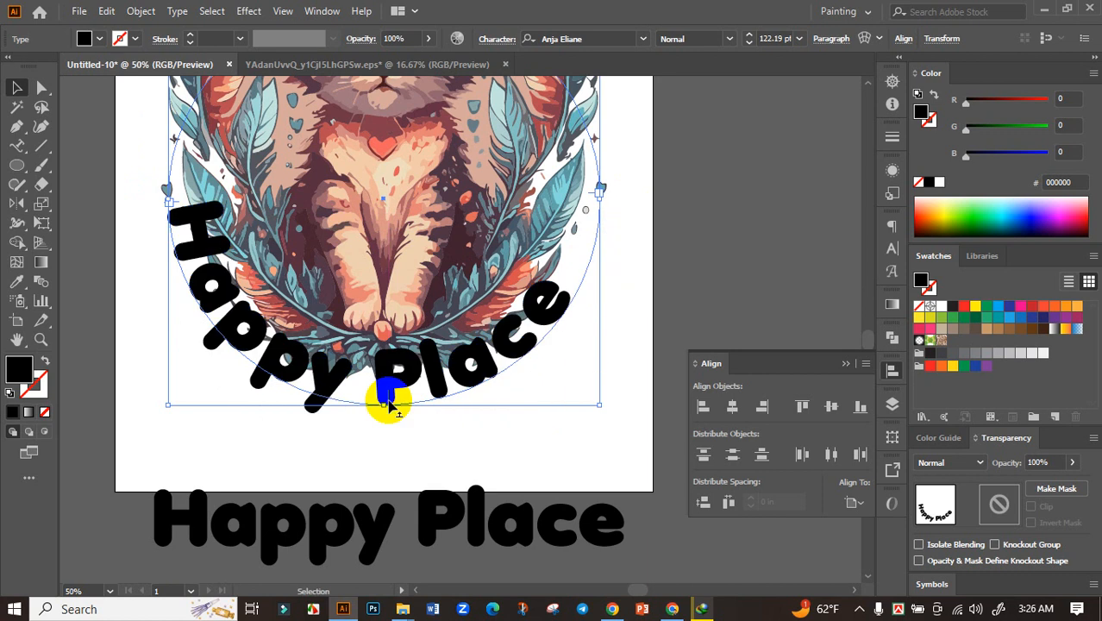
Step: Center-align the "Happy Place" paragraph on the circle, leaving the text unwarped
click(866, 38)
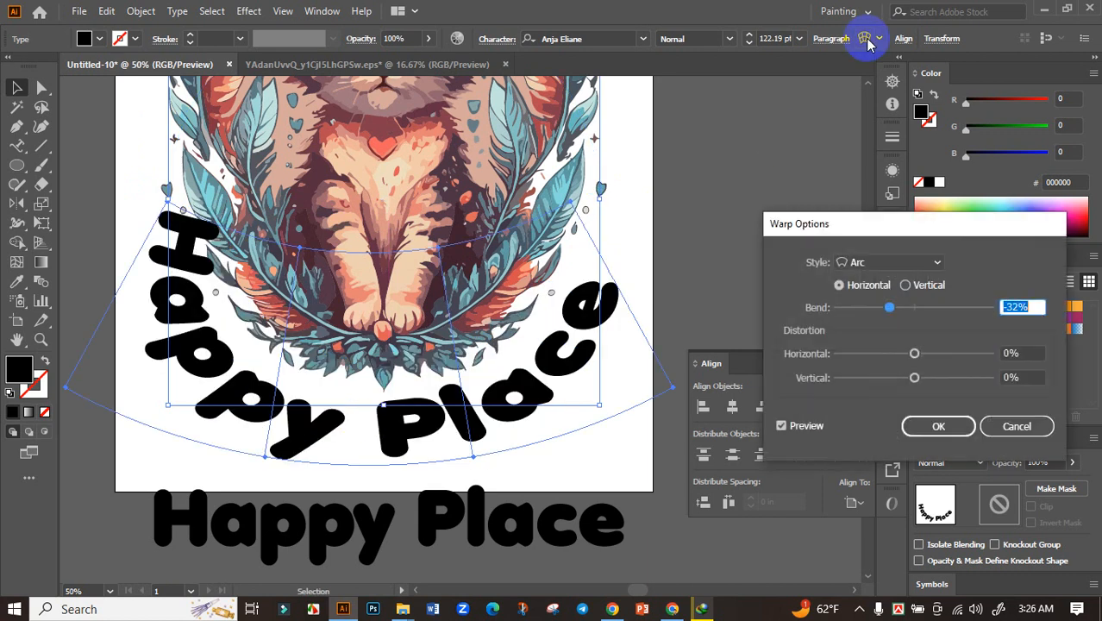
click(1012, 424)
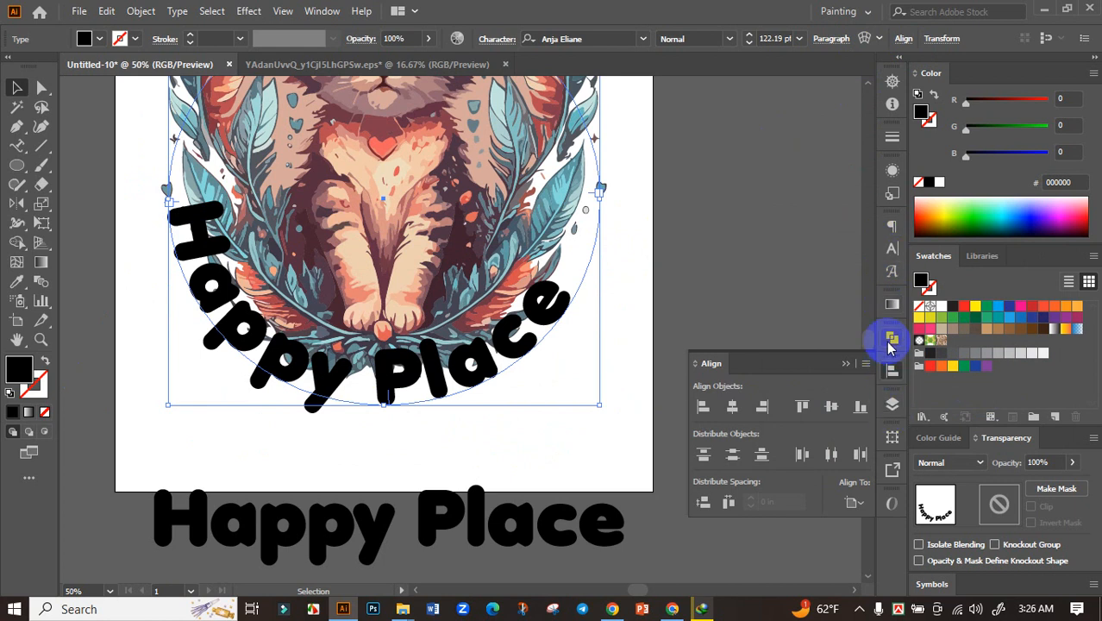
click(892, 229)
click(731, 247)
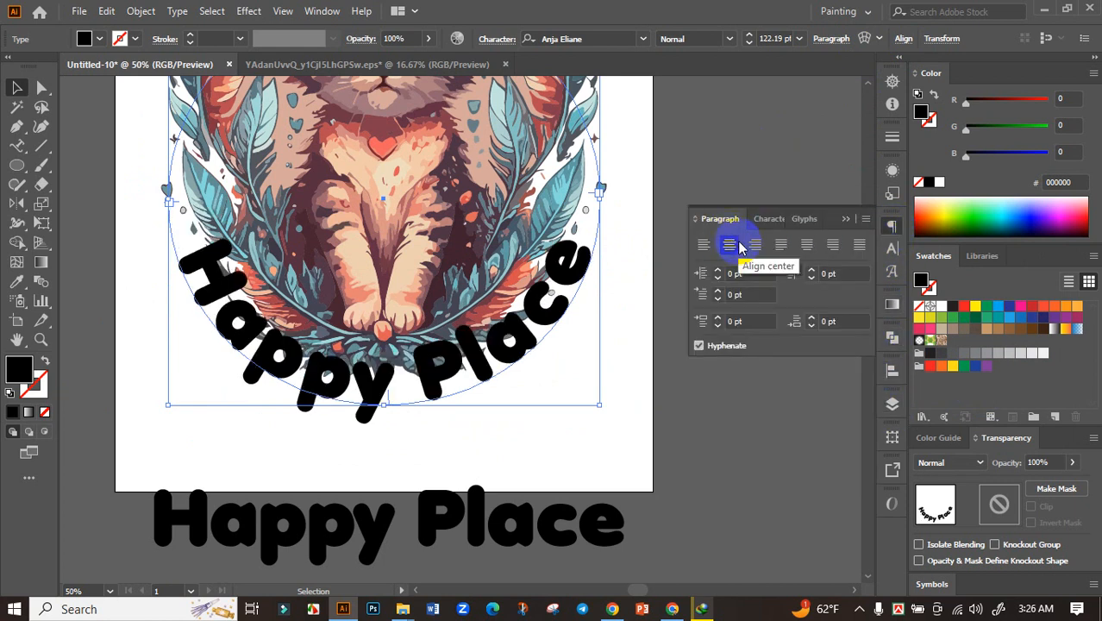
Step: Set the curved text's Align to Path option to Center, keeping the Rainbow effect
click(85, 40)
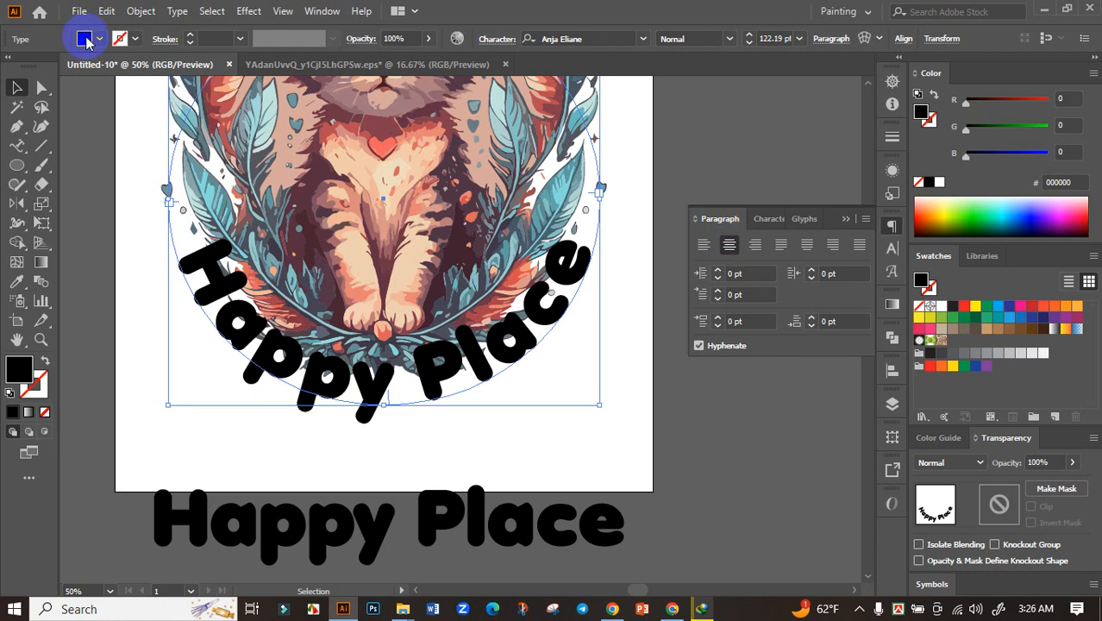
click(178, 11)
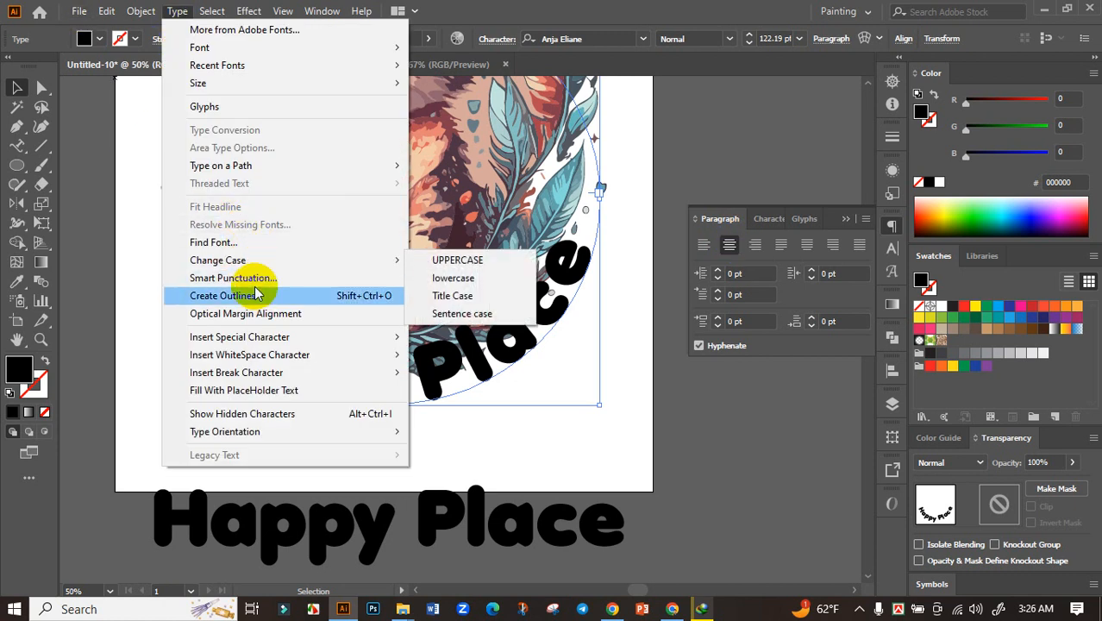
mouse_move(246, 164)
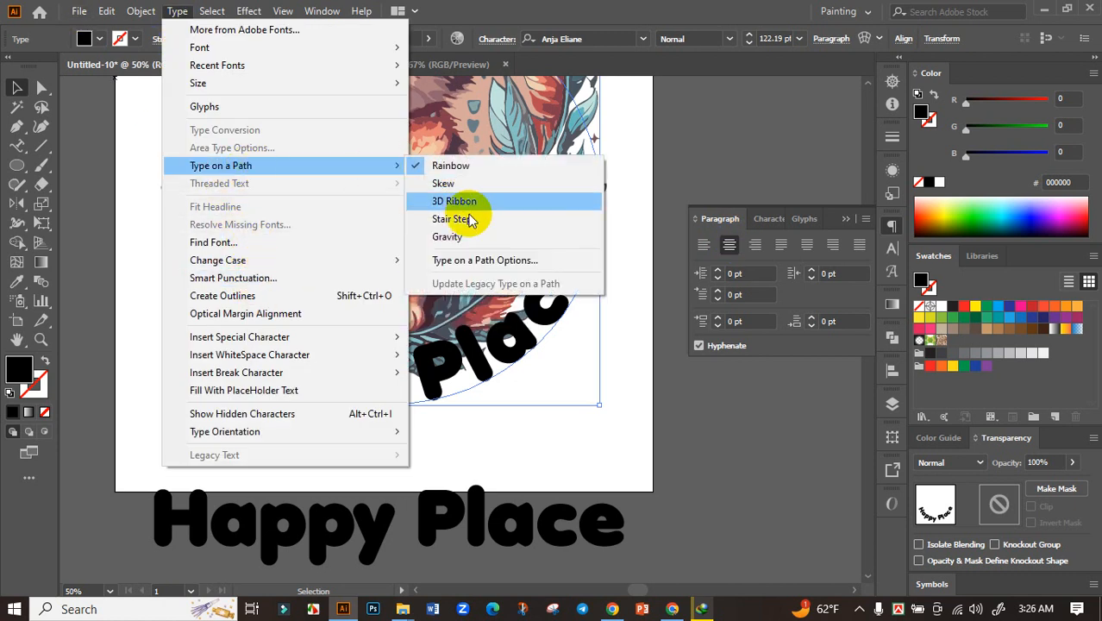
click(485, 259)
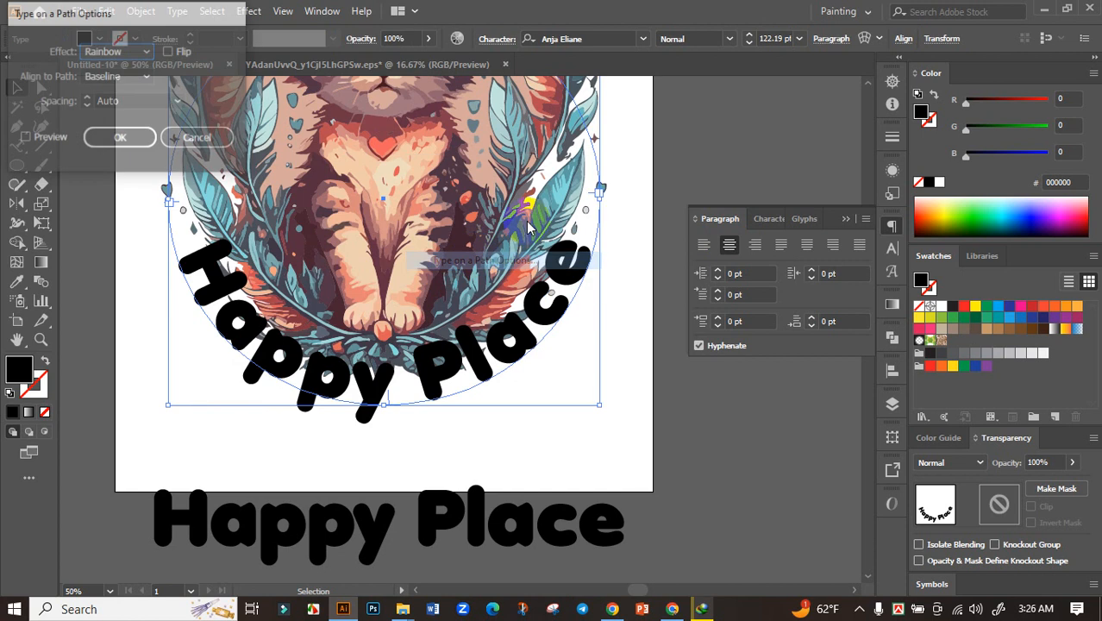
click(148, 78)
click(134, 130)
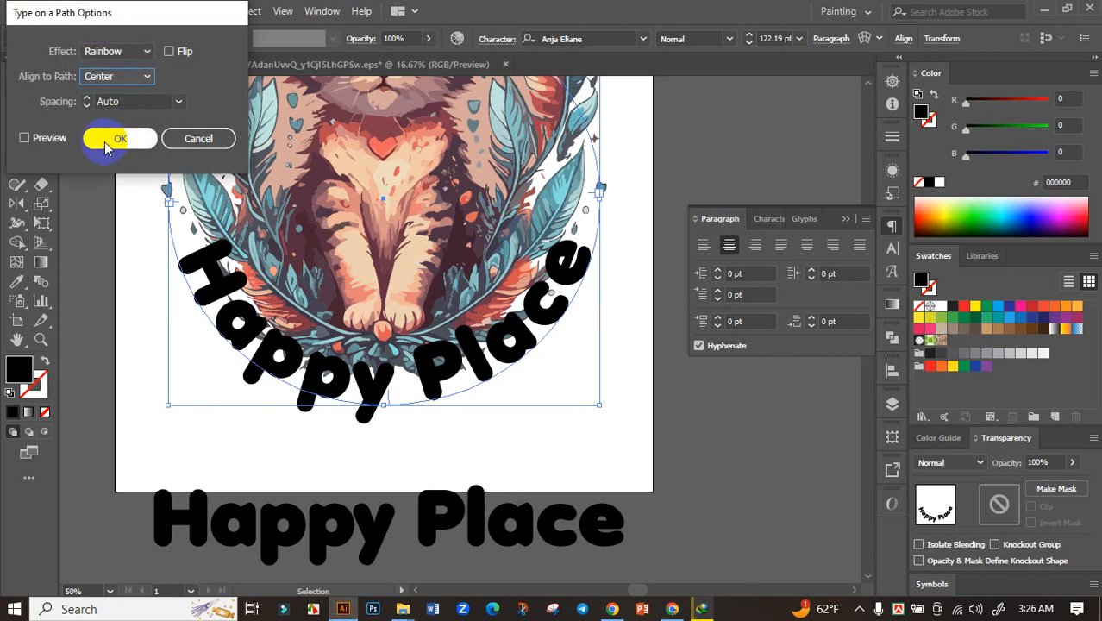
click(24, 138)
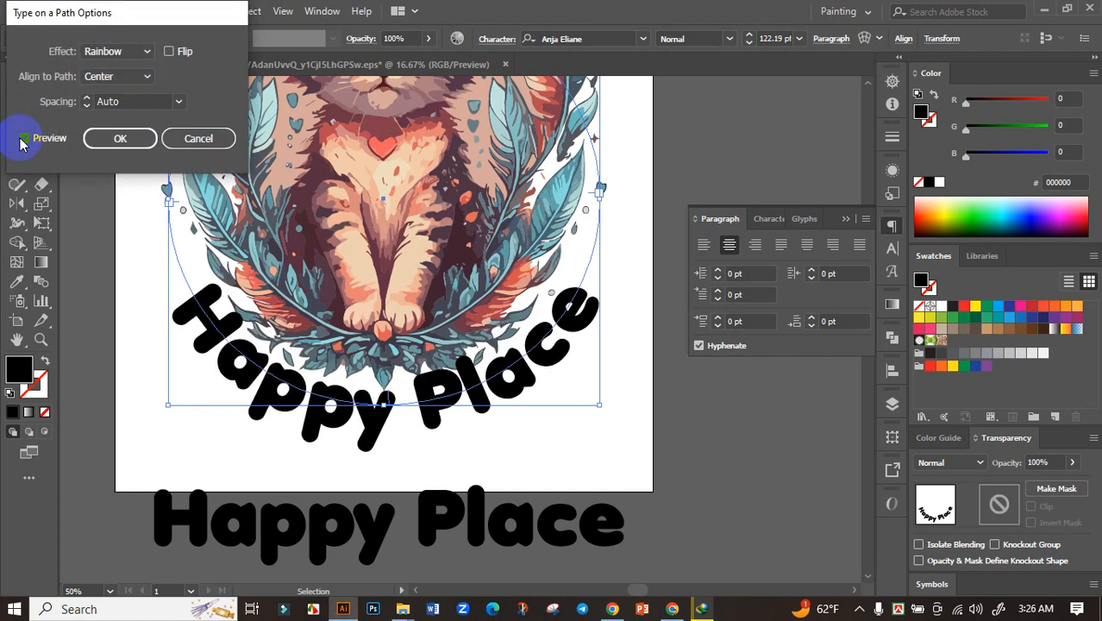
click(119, 139)
scroll(295, 293, down, 3)
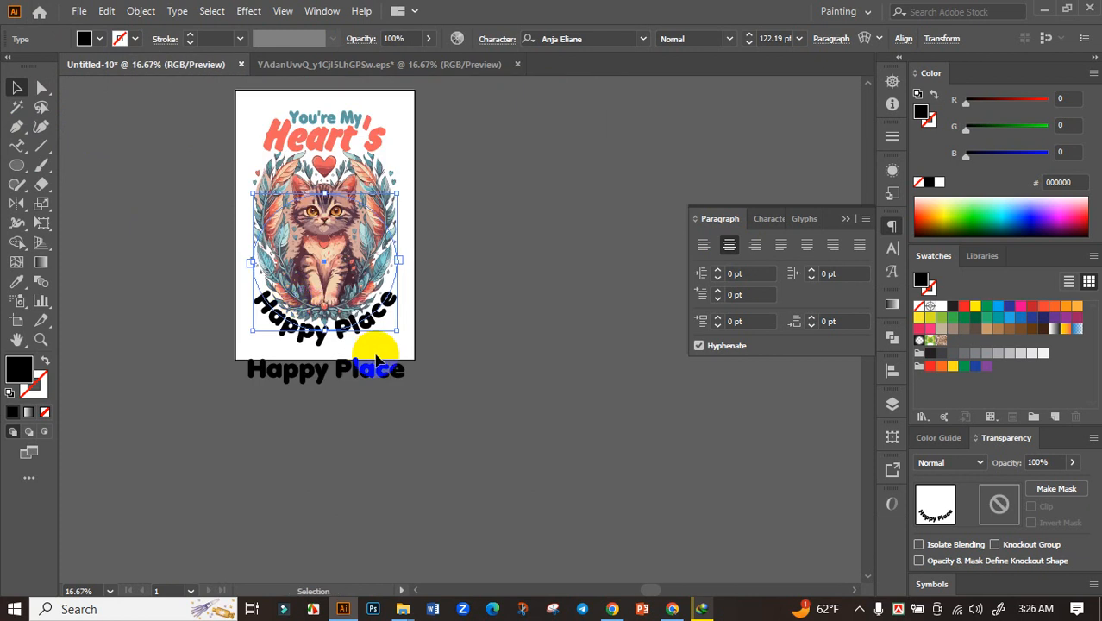
scroll(373, 341, up, 2)
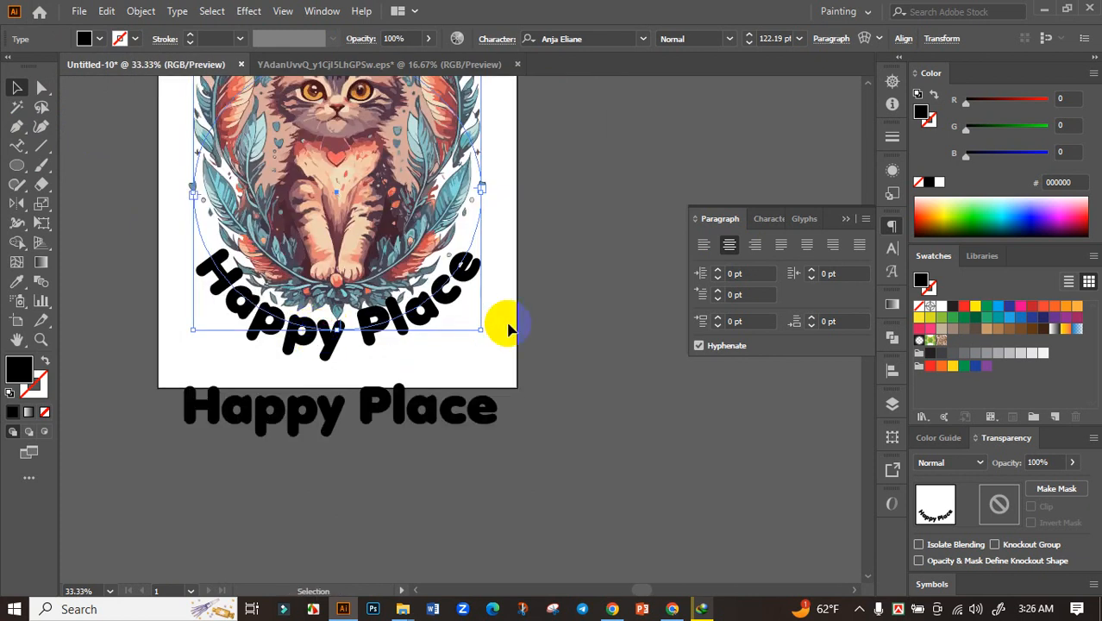
Step: Delete the straight "Happy Place" text below the artboard
click(548, 305)
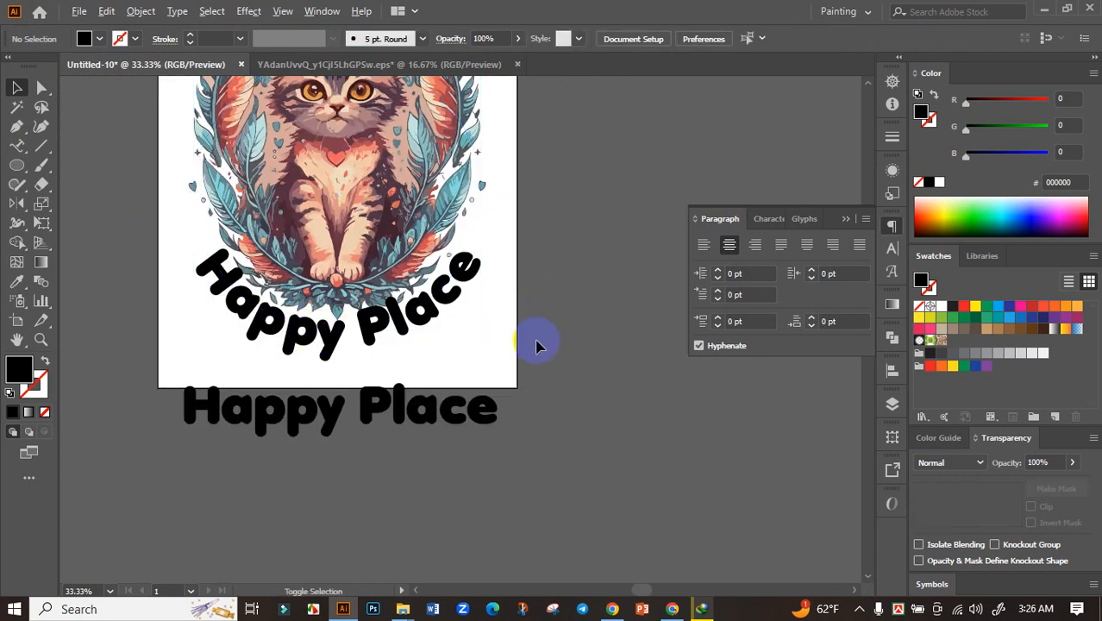
scroll(536, 354, down, 2)
scroll(515, 369, up, 2)
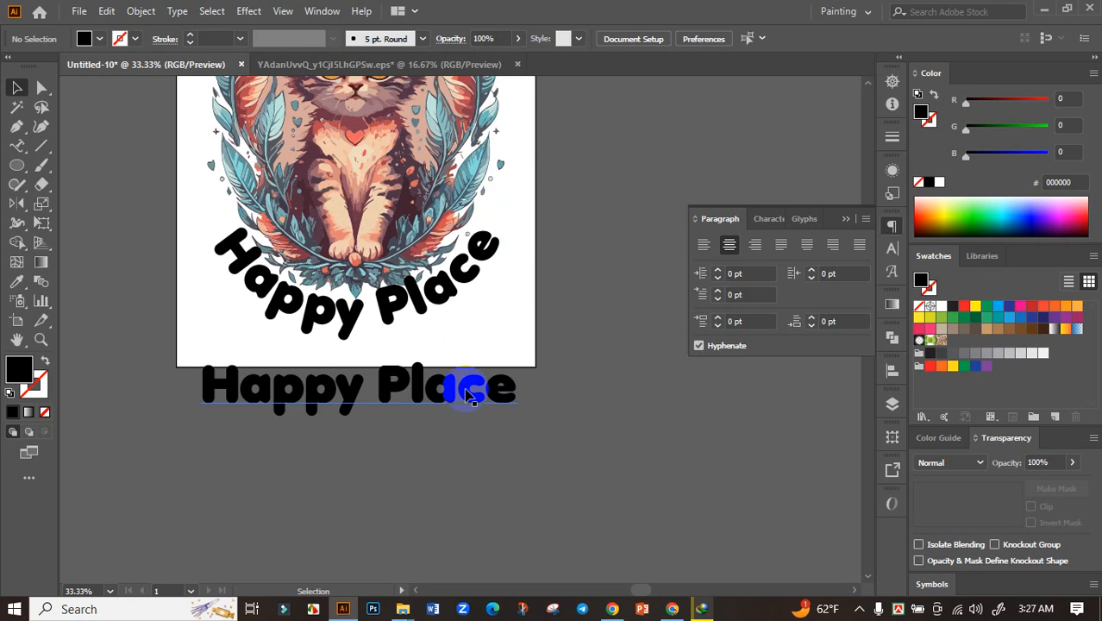
drag(483, 386, 470, 457)
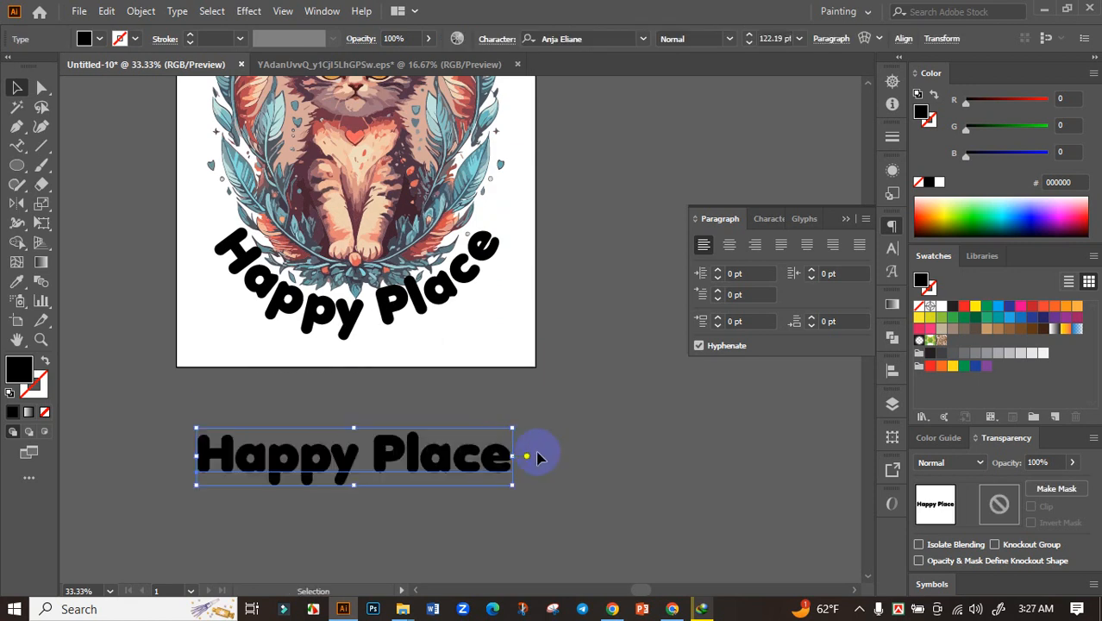
key(Delete)
Step: Convert the curved "Happy Place" text to outlines
drag(475, 339, 457, 400)
click(411, 372)
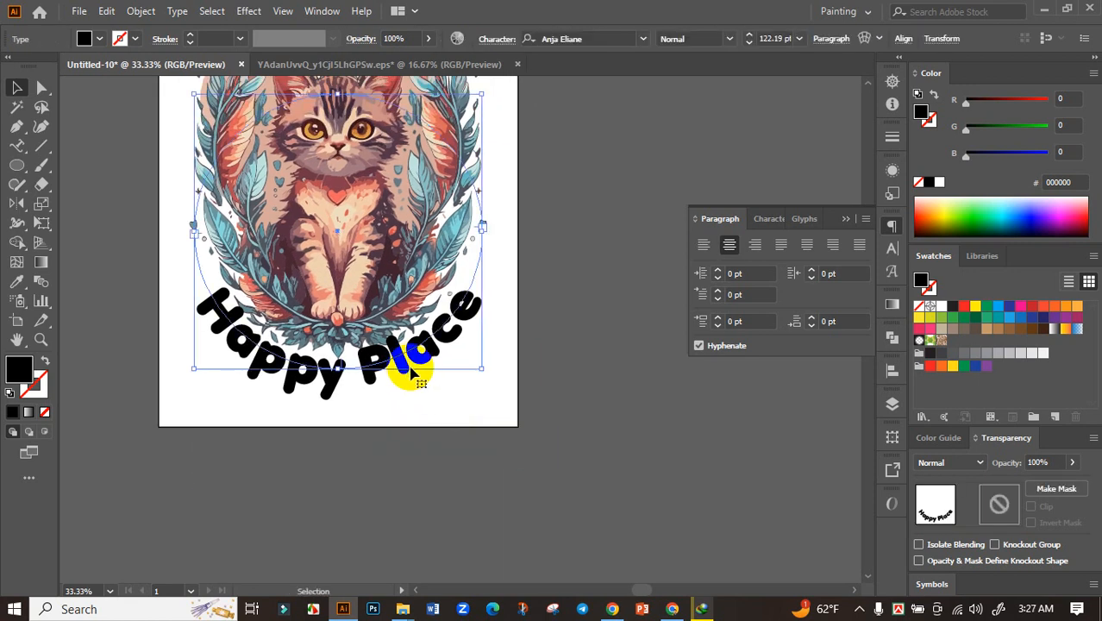
key(ctrl+shift+o)
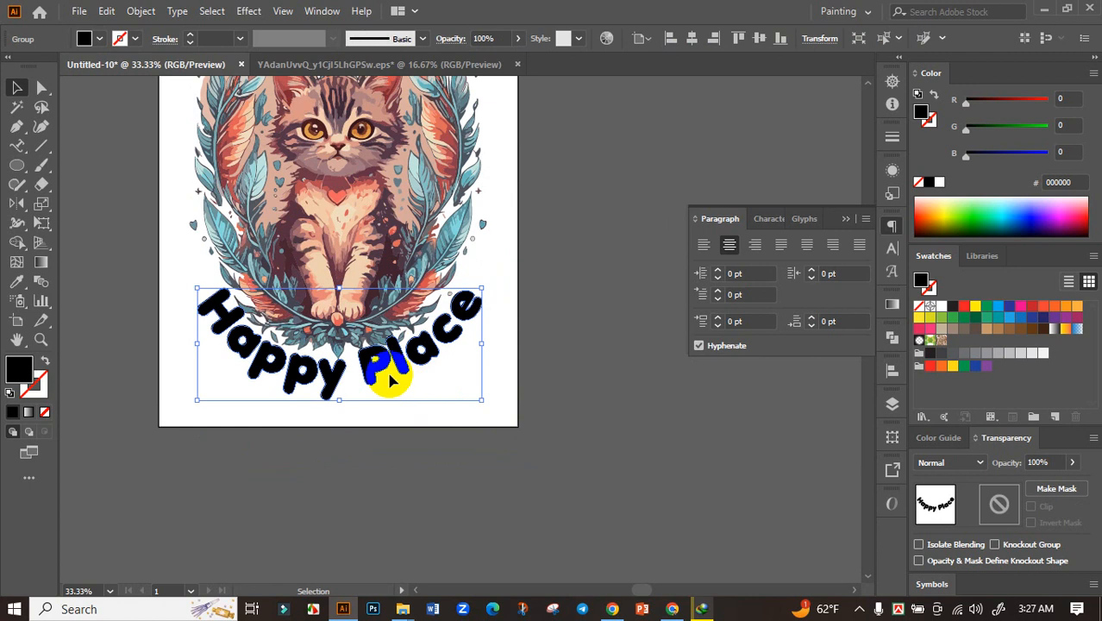
click(421, 430)
scroll(424, 427, down, 2)
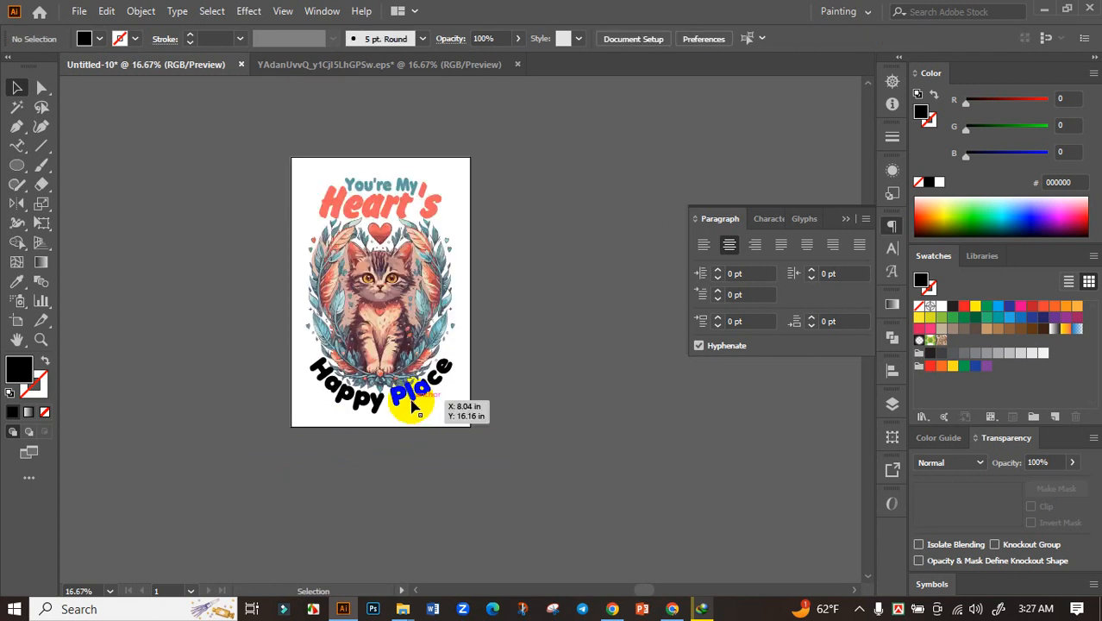
Step: Offset the paths of the outlined "Happy Place" lettering by 0.14 in with Miter joins
click(412, 400)
scroll(409, 403, up, 3)
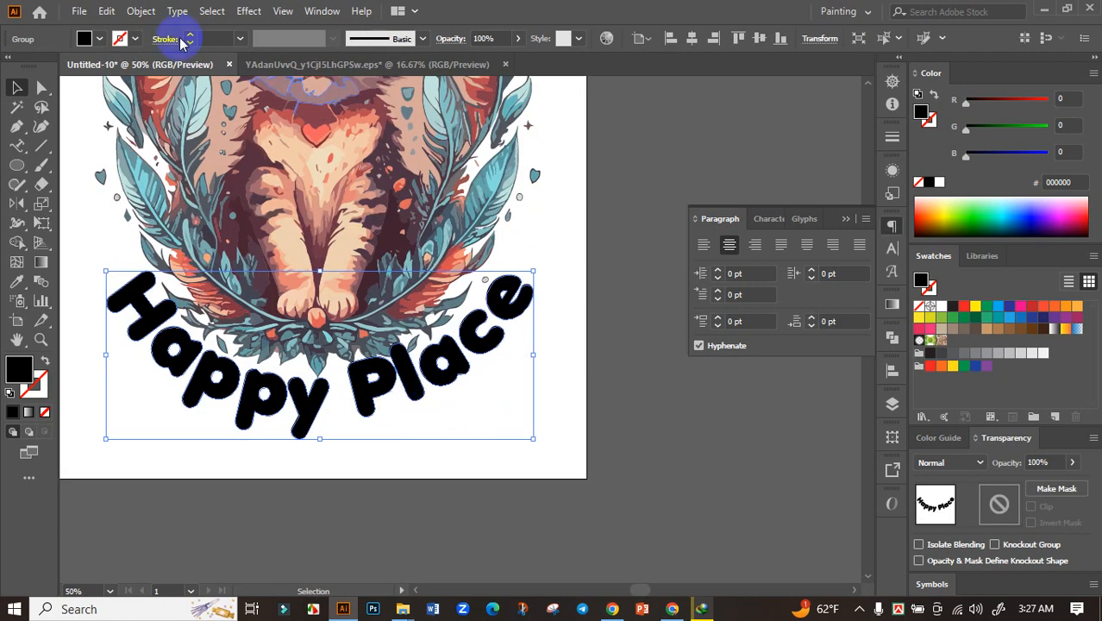
click(144, 12)
mouse_move(228, 393)
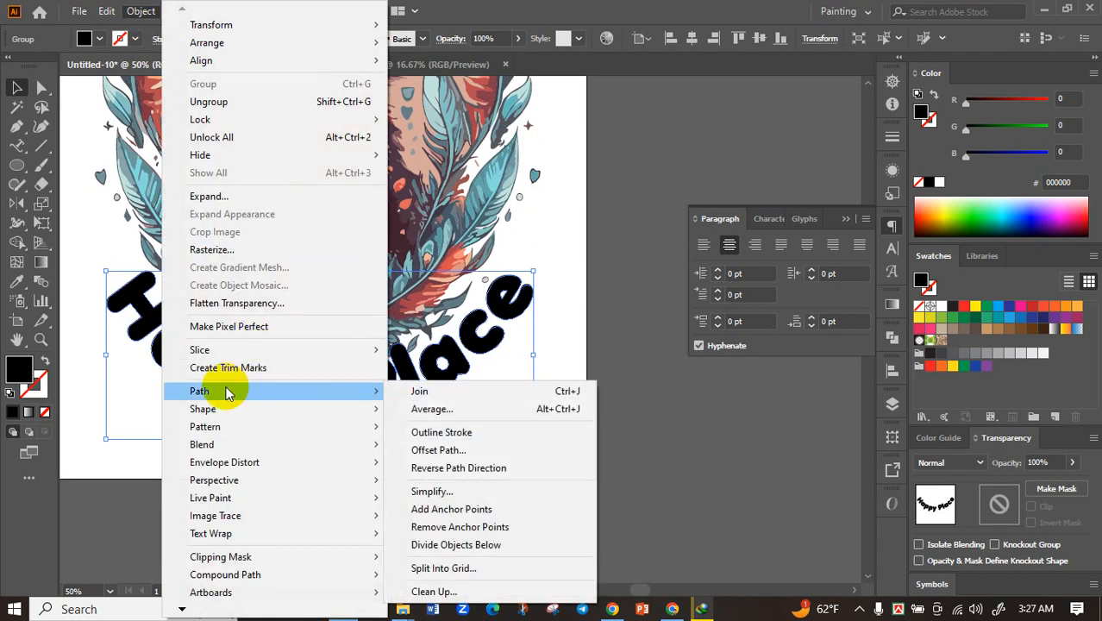
click(438, 450)
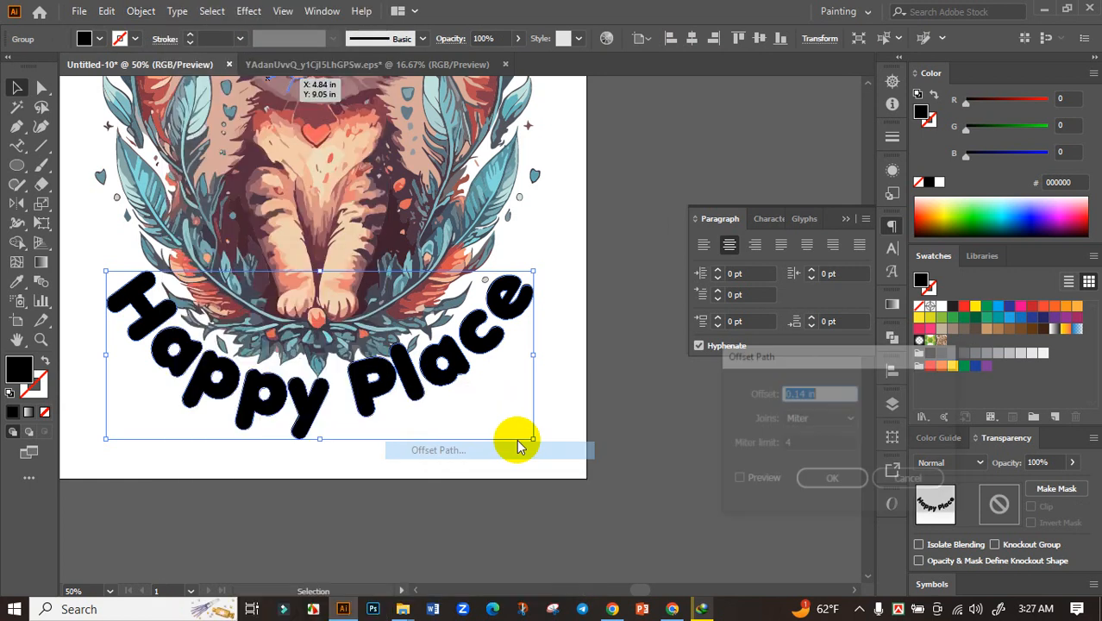
click(739, 482)
click(833, 480)
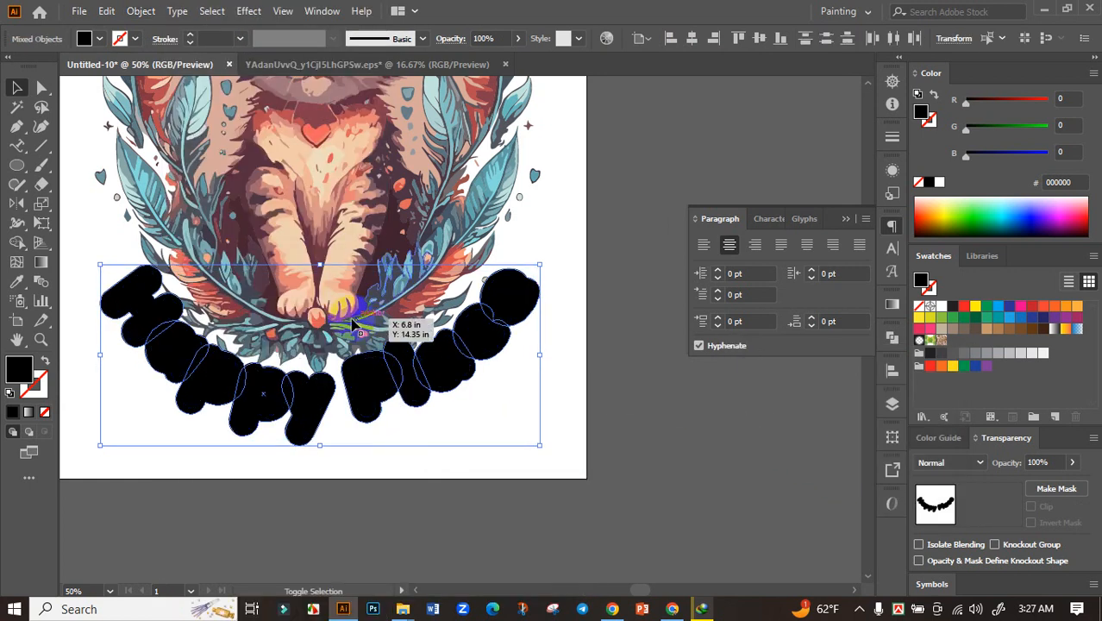
Step: Cut the offset "Happy Place" shapes and add an opacity mask to the kitten artwork with Clip turned off
key(ctrl+x)
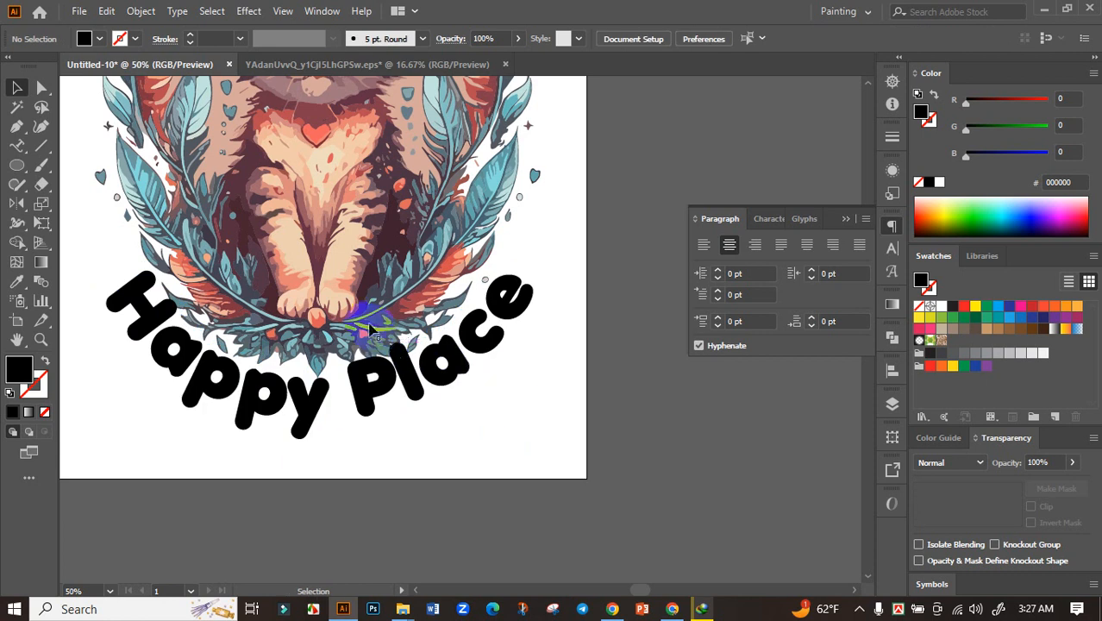
click(367, 326)
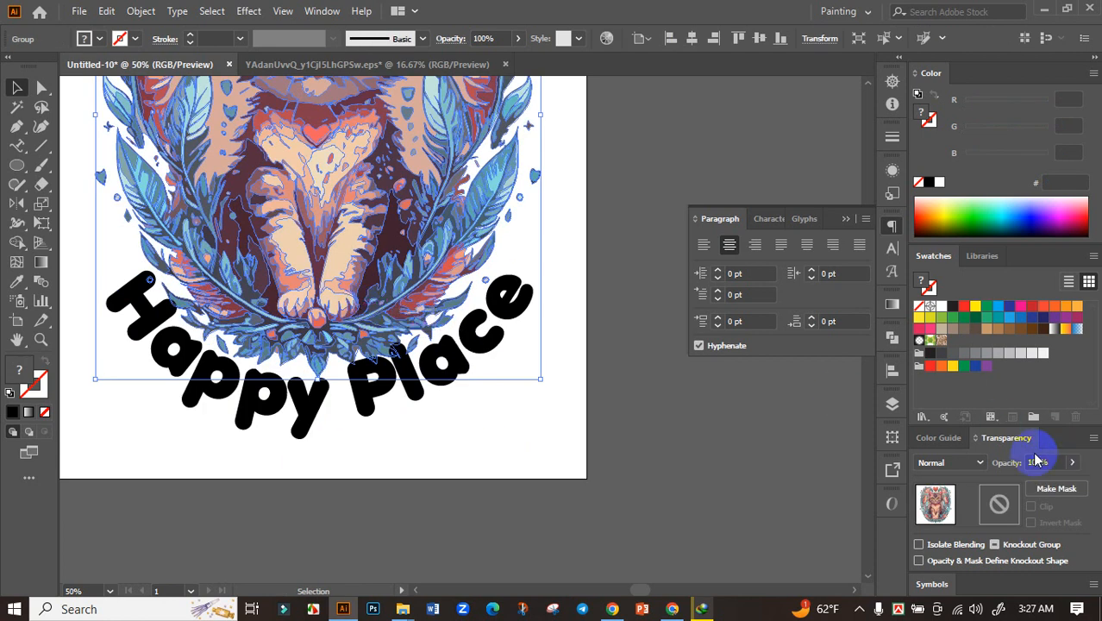
click(1057, 489)
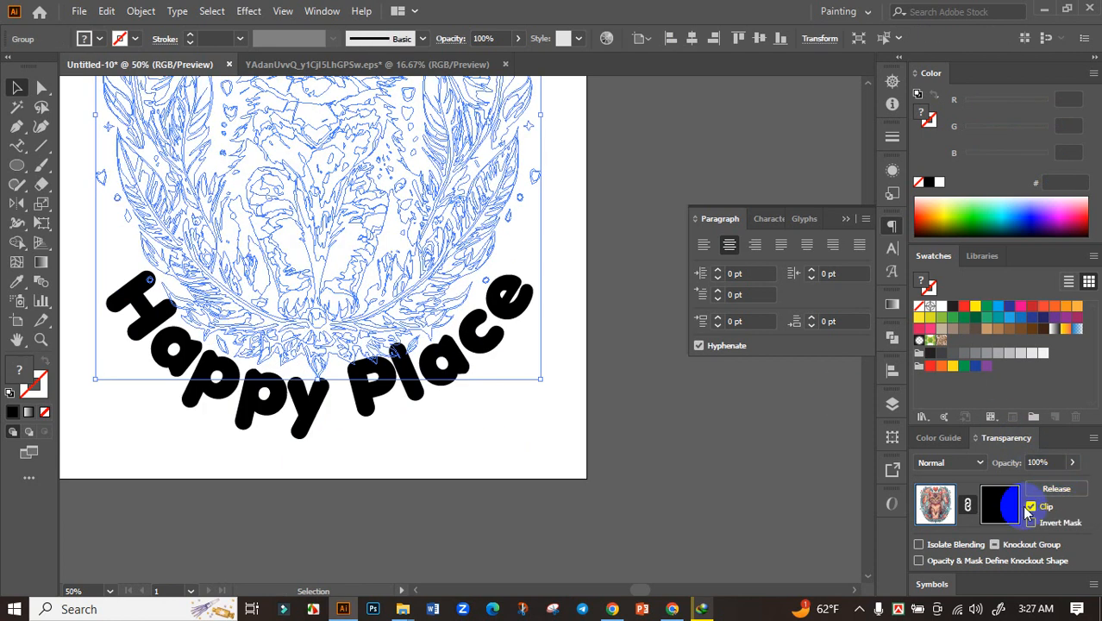
click(1031, 507)
Step: Paste the cut offset shapes in place inside the opacity mask, and return to editing the artwork
click(998, 506)
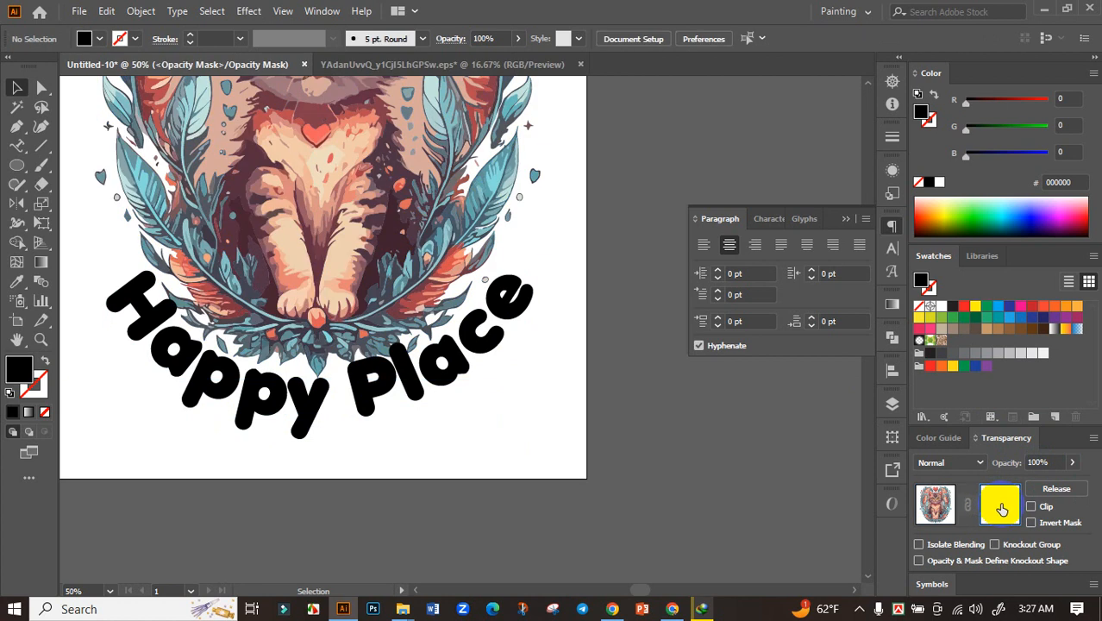
key(ctrl+a)
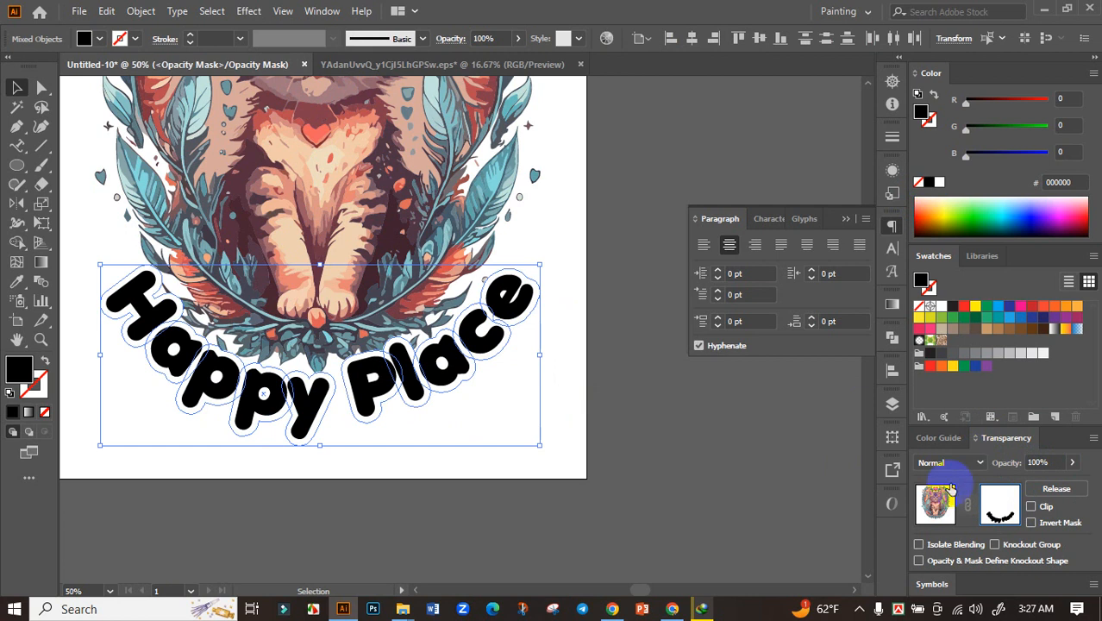
click(937, 507)
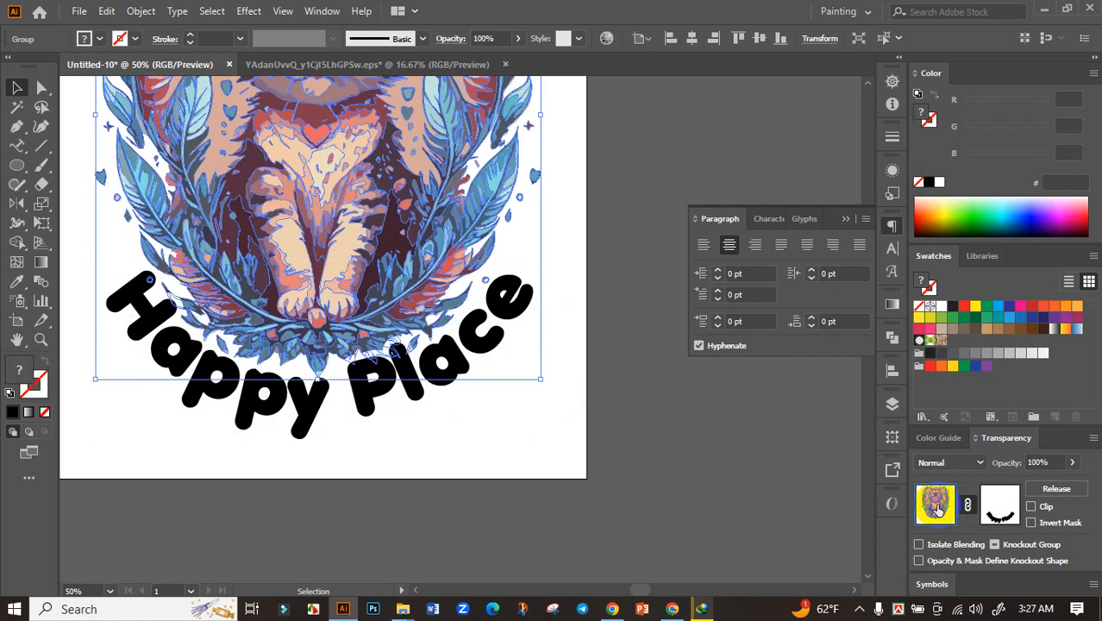
click(690, 432)
scroll(561, 389, down, 1)
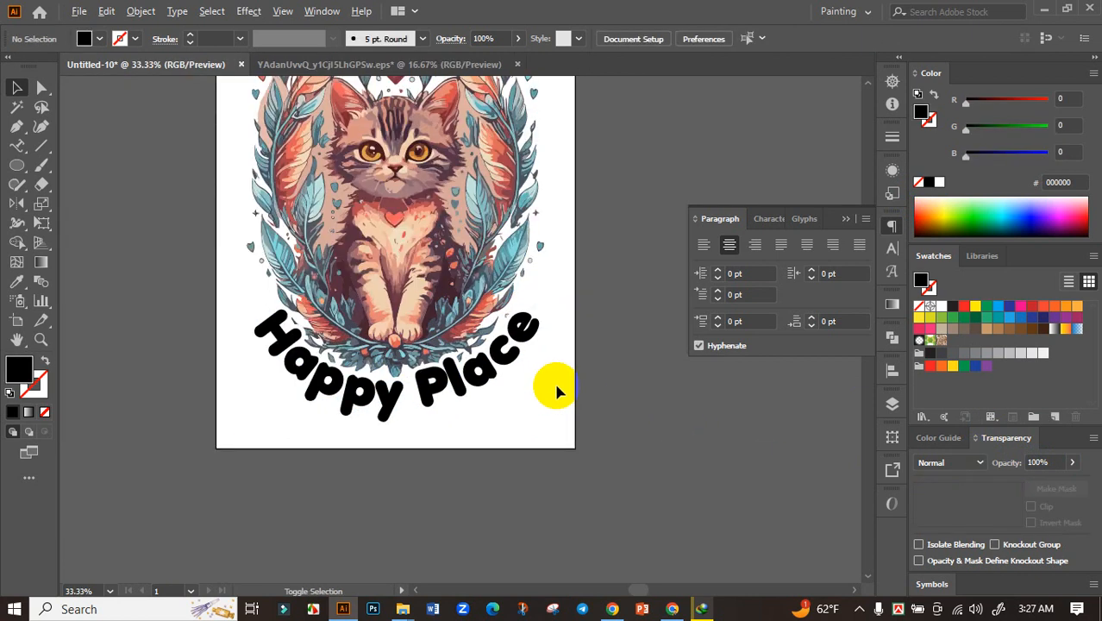
scroll(494, 390, down, 1)
scroll(487, 388, up, 3)
Step: Fill the curved "Happy Place" lettering with the teal sampled from "You're My"
click(490, 381)
scroll(524, 414, down, 2)
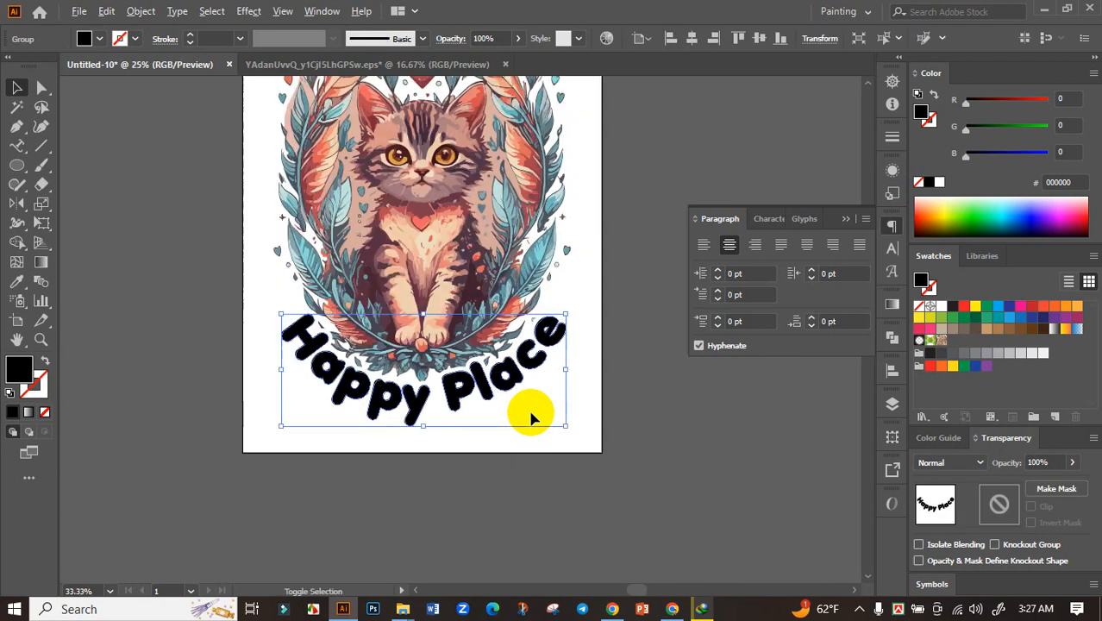
drag(571, 422, 516, 471)
click(16, 282)
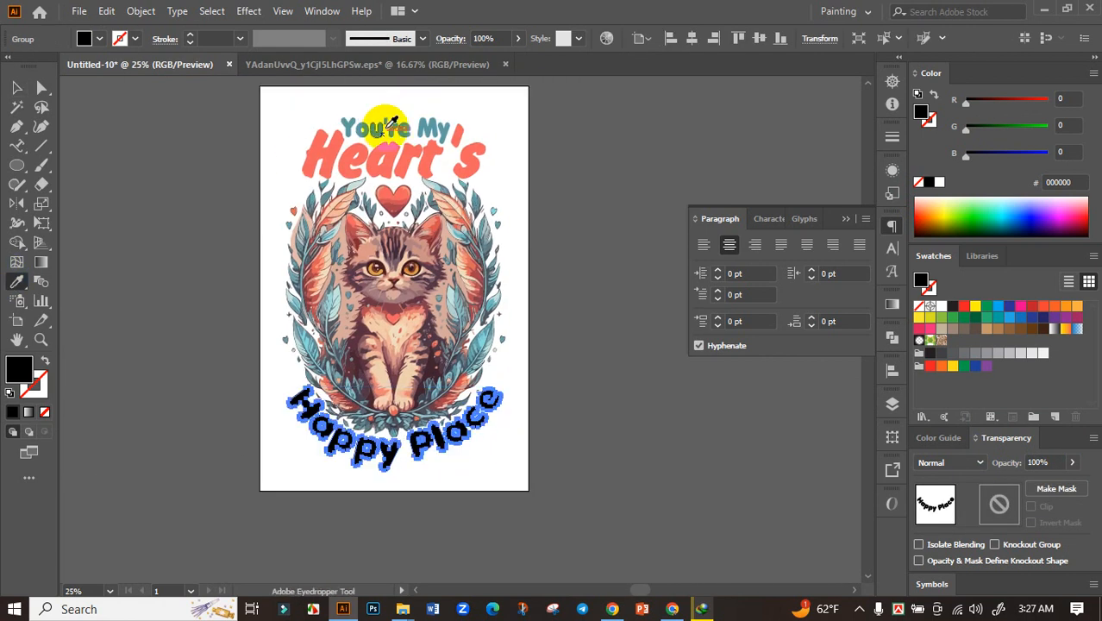
click(379, 126)
click(17, 87)
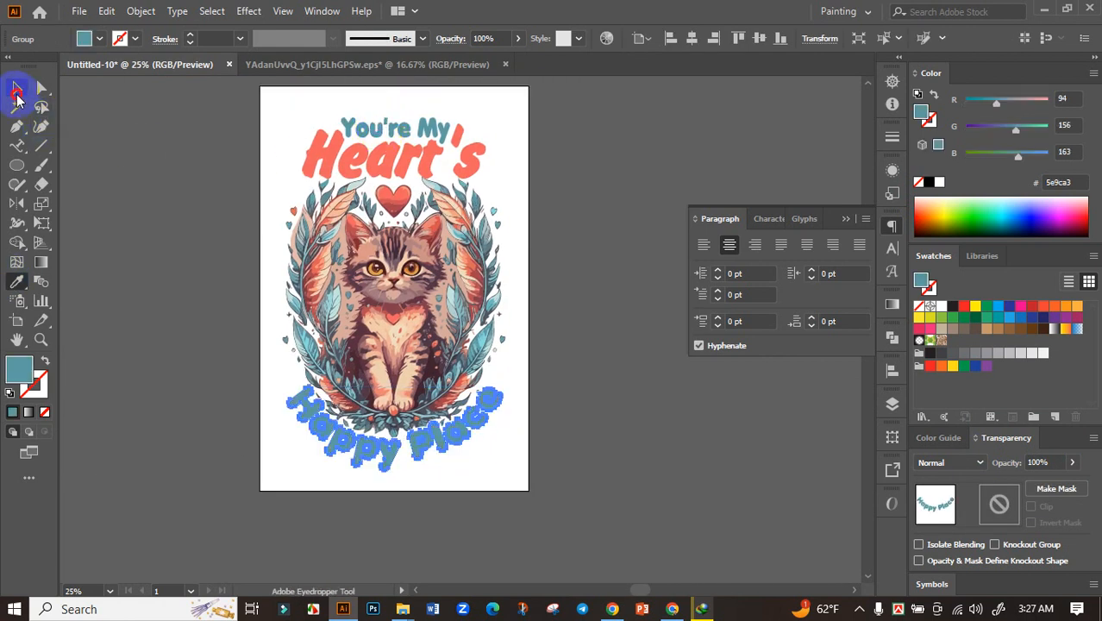
click(154, 249)
scroll(177, 271, down, 1)
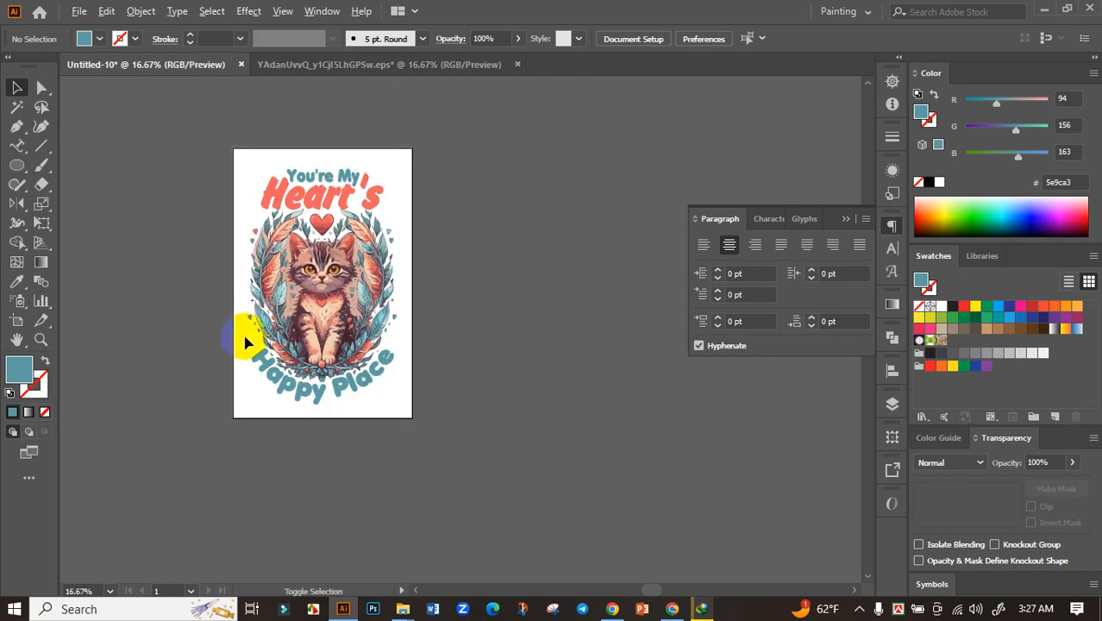
Step: Fill the curved "Happy Place" lettering with the coral color sampled from the word "Heart's"
scroll(250, 340, up, 2)
click(354, 445)
click(17, 281)
scroll(418, 116, up, 2)
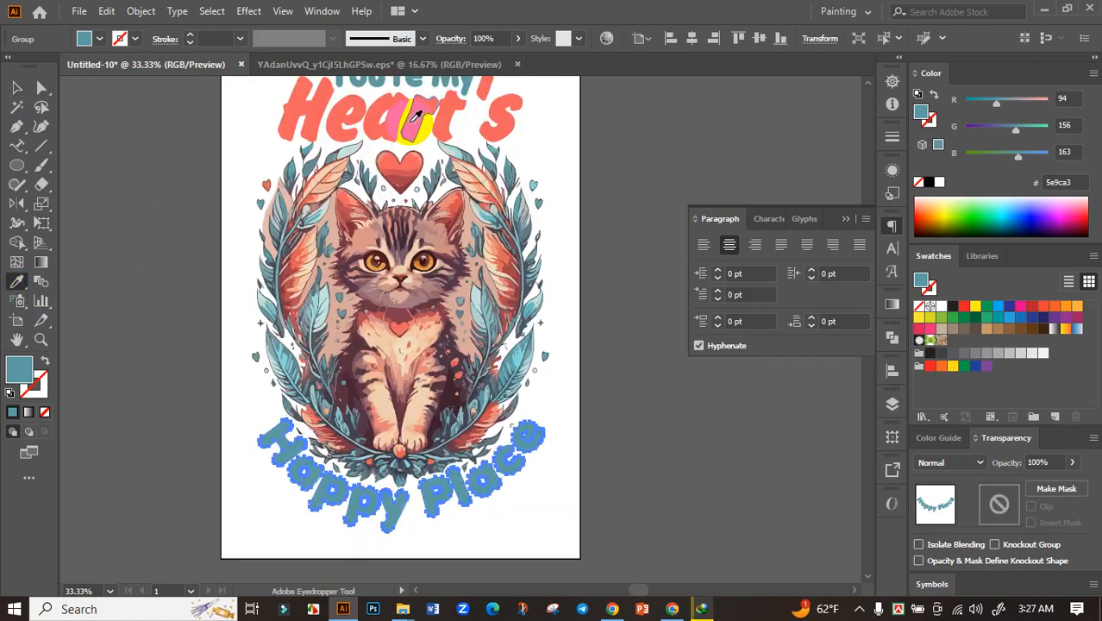
click(17, 87)
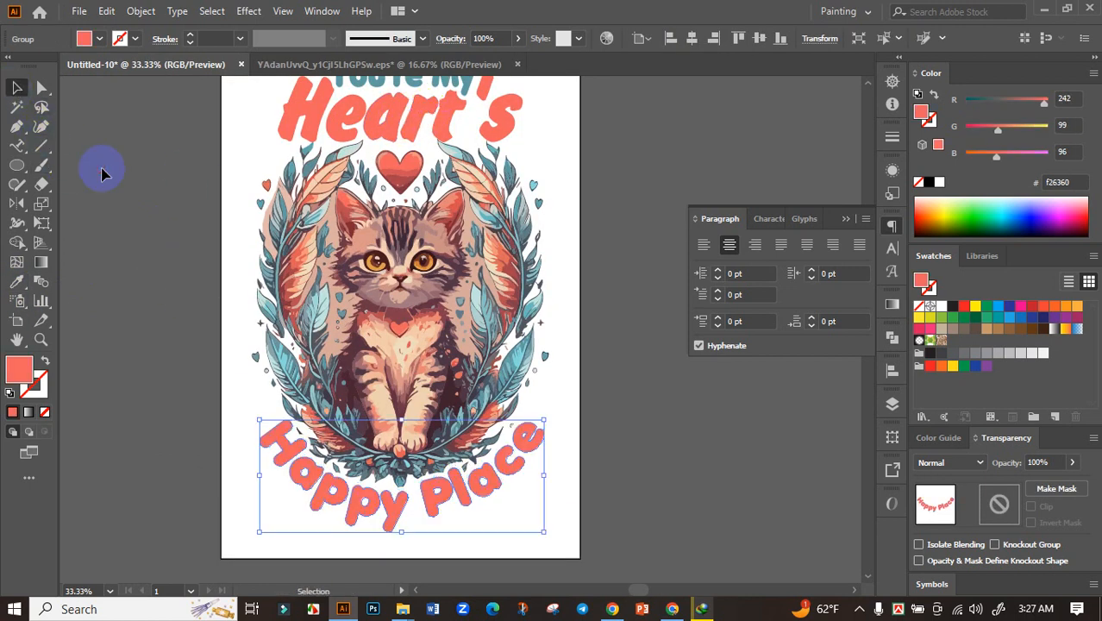
click(166, 257)
scroll(177, 321, down, 1)
scroll(426, 381, up, 1)
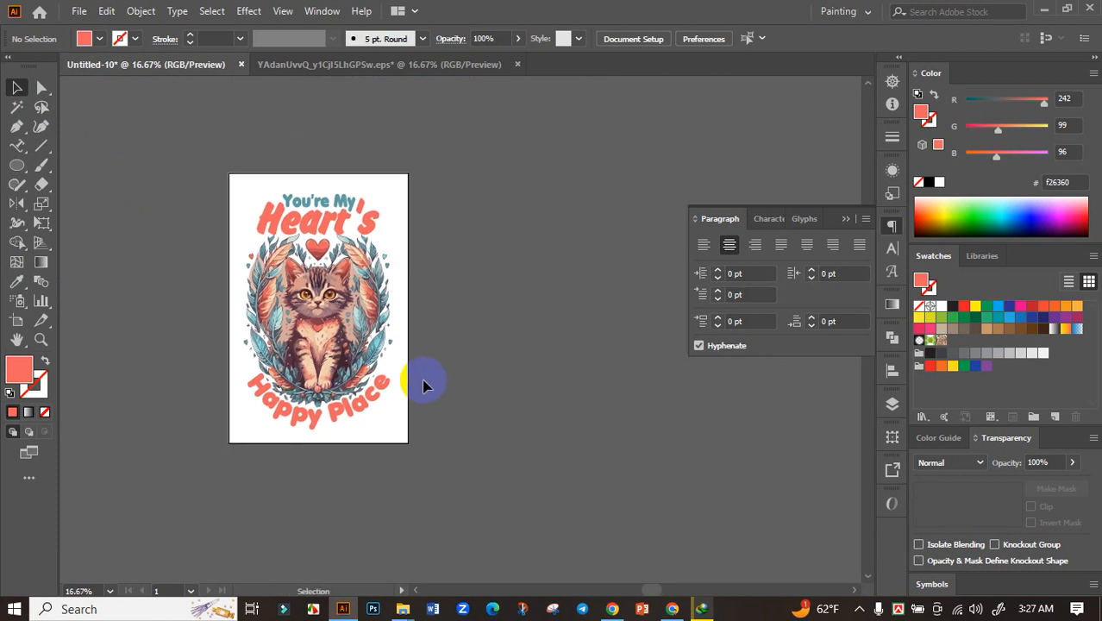
Step: Group all the lettering and the kitten artwork, and center the group vertically on the artboard
drag(164, 107, 433, 532)
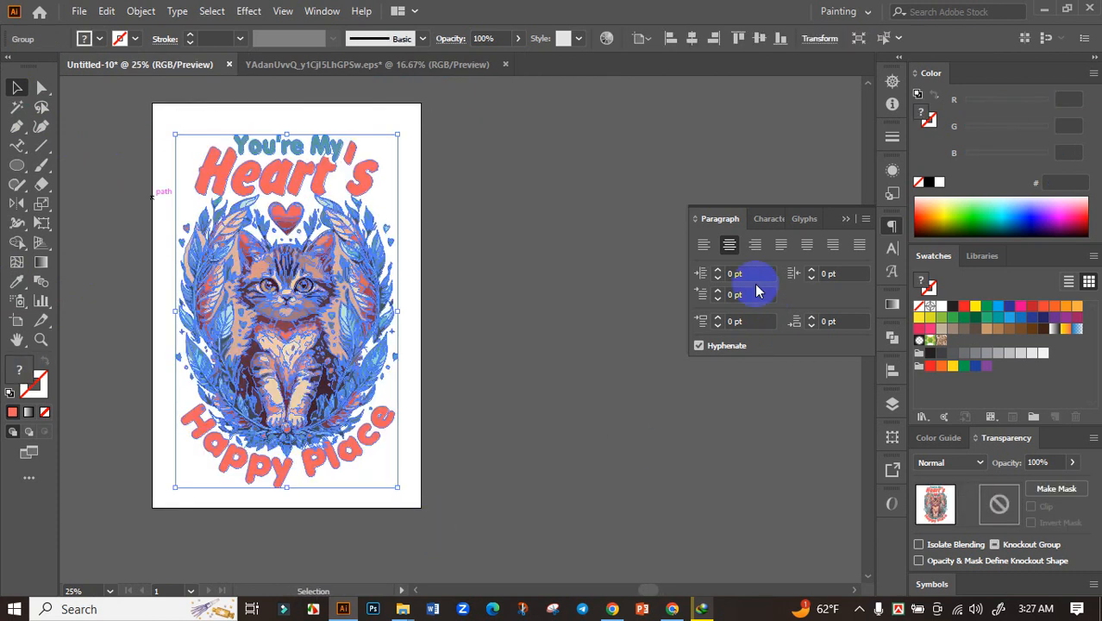
click(893, 371)
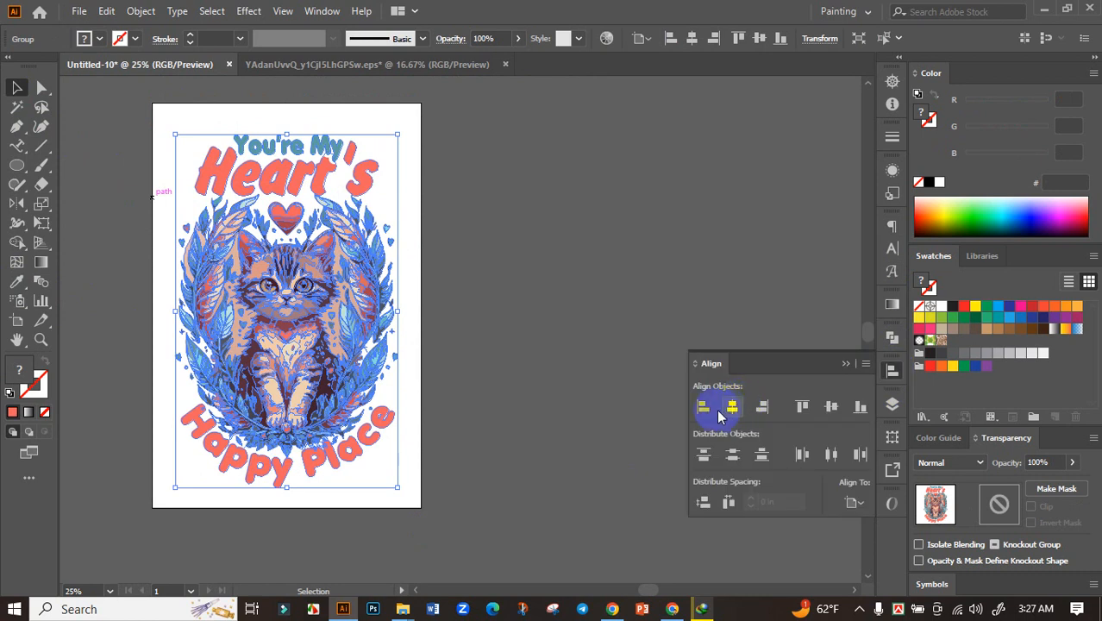
click(831, 406)
click(647, 378)
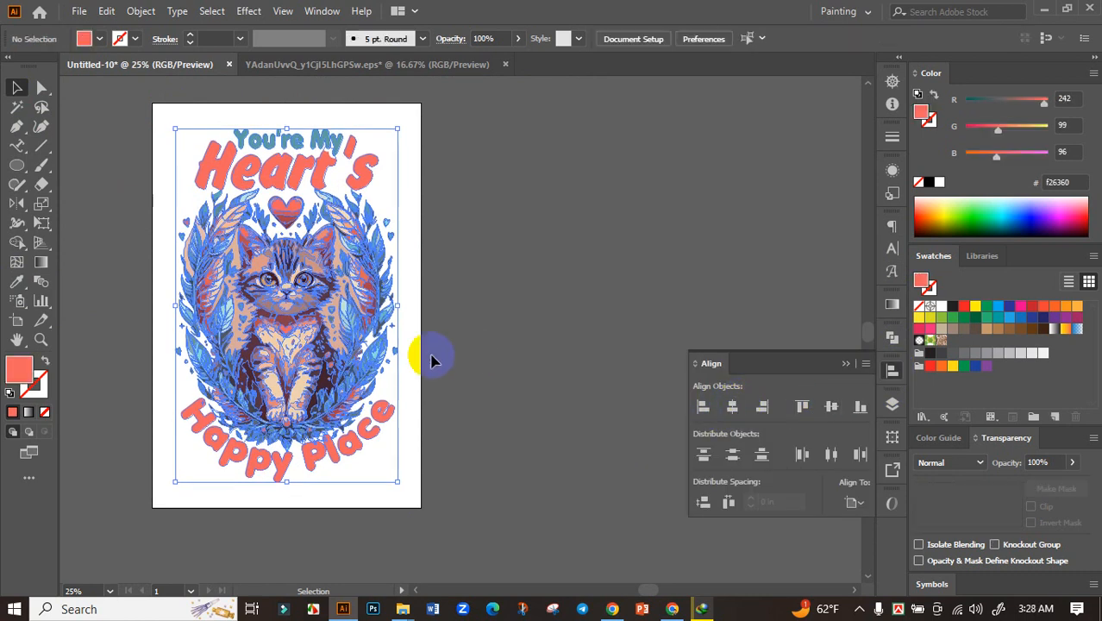
Step: Enlarge the grouped design proportionally about its center until it nearly fills the artboard
drag(432, 360, 505, 345)
click(403, 342)
mouse_move(472, 294)
mouse_down()
mouse_move(518, 329)
mouse_move(457, 302)
mouse_up()
click(540, 293)
click(415, 333)
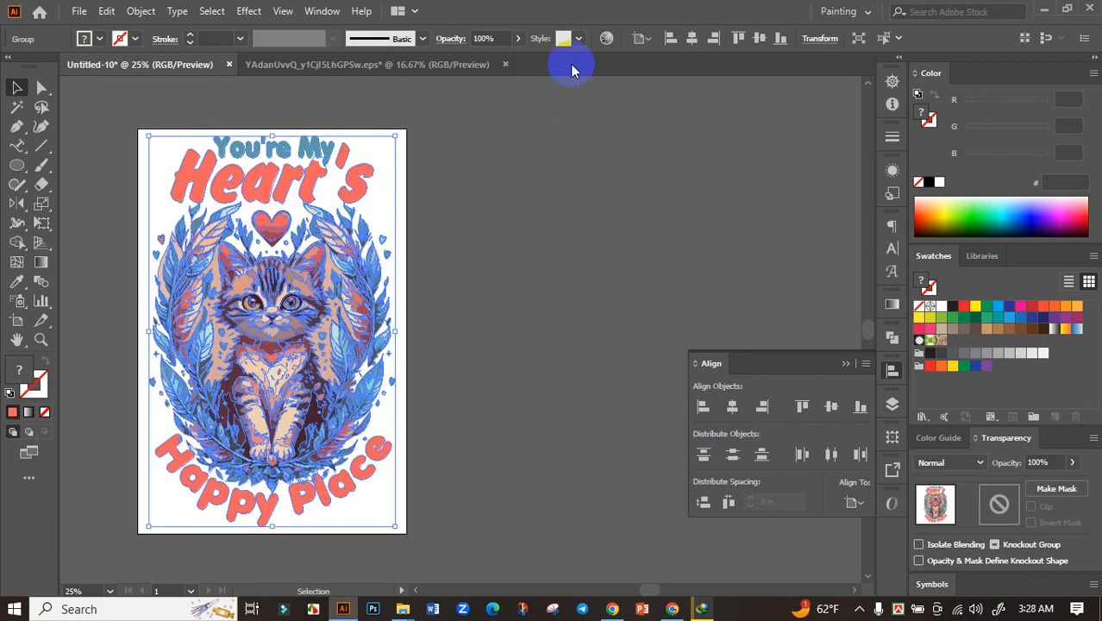
Step: Recolor the whole design with the harmony colors linked, raising the saturation slightly
click(607, 38)
click(691, 85)
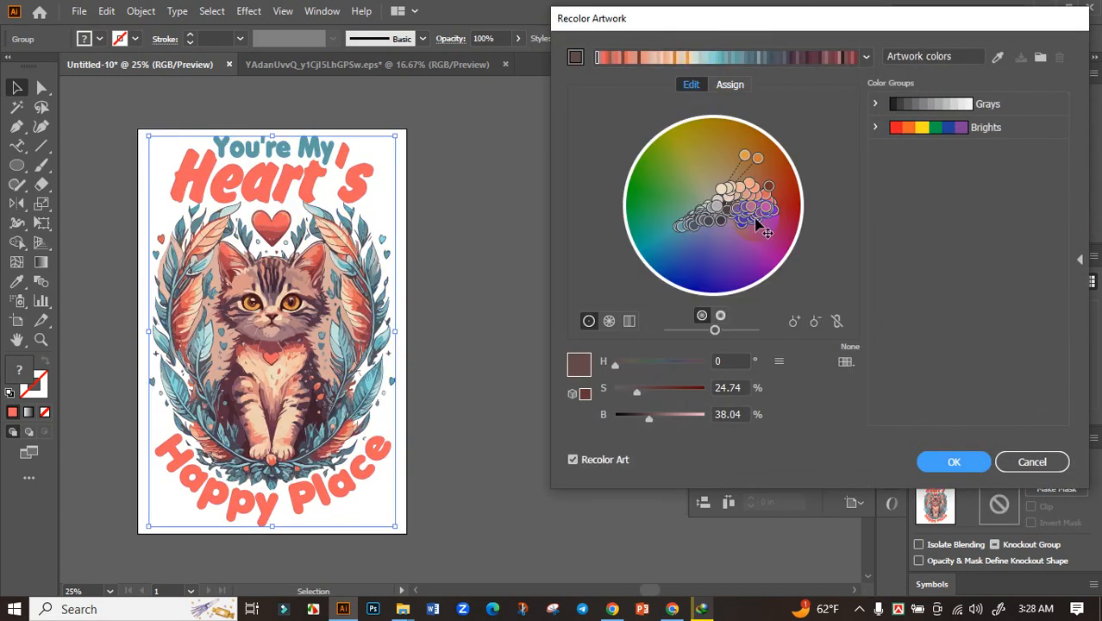
click(838, 323)
drag(636, 391, 643, 393)
click(954, 461)
click(543, 430)
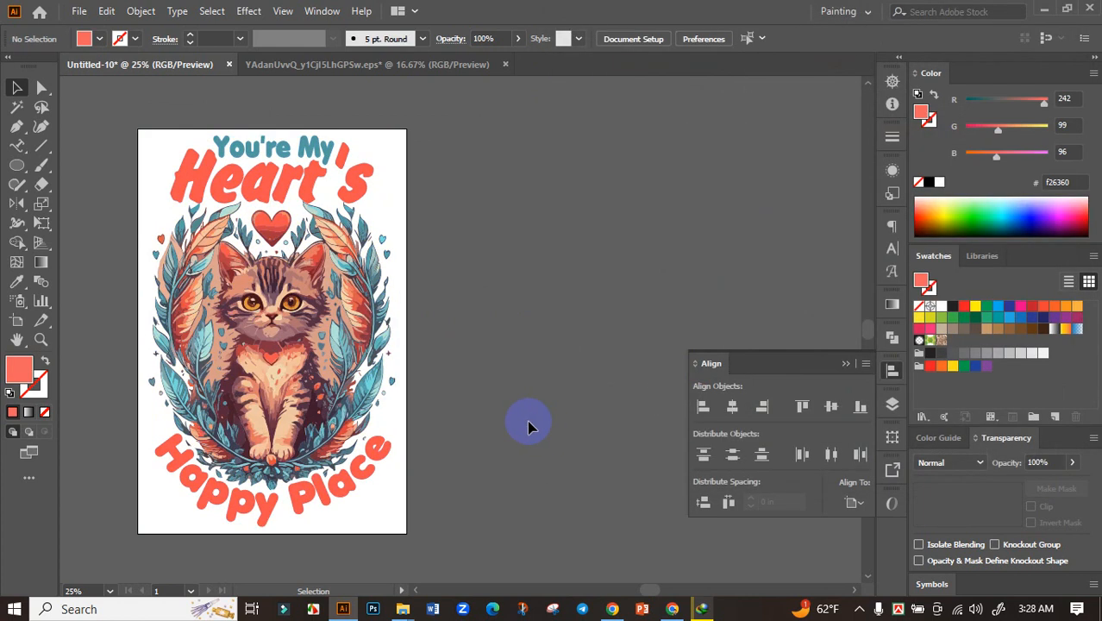
scroll(530, 438, down, 1)
mouse_move(509, 426)
mouse_down()
mouse_move(531, 382)
mouse_move(492, 413)
mouse_move(530, 424)
mouse_up()
scroll(470, 427, up, 1)
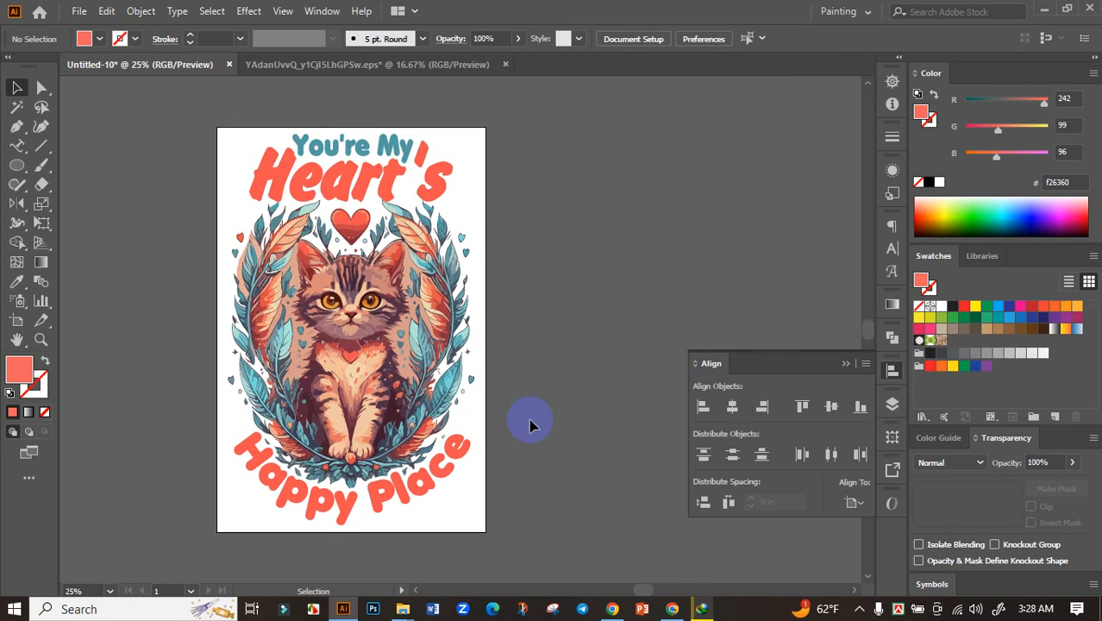